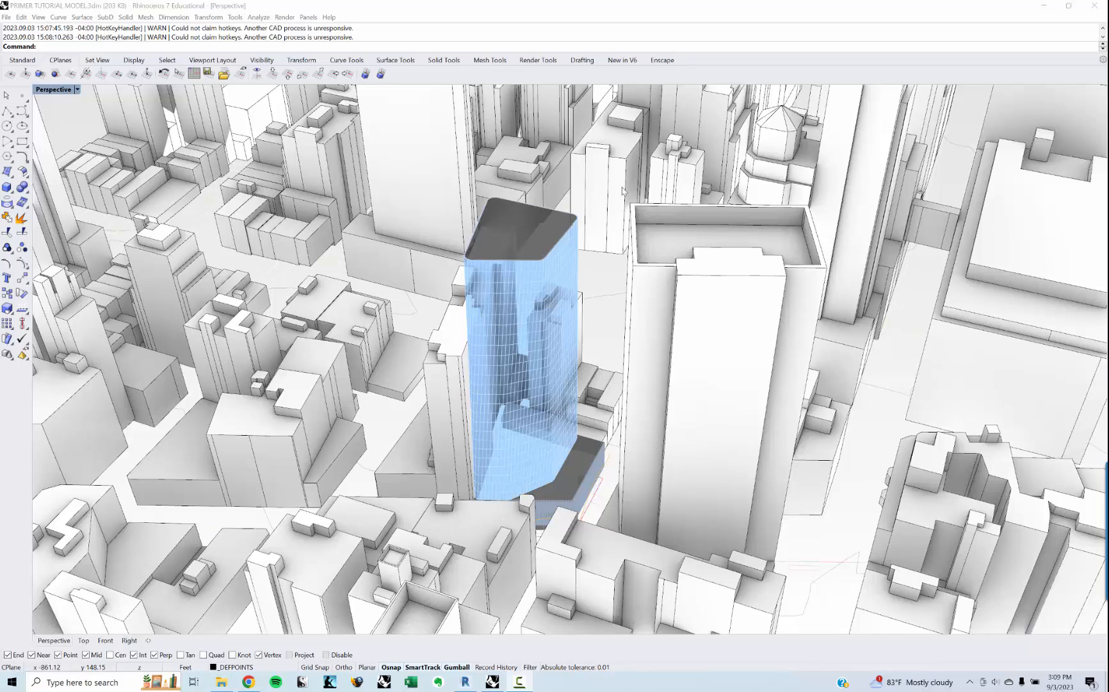
- Examine the tower and podium massing from several angles, up close and within the surrounding city blocks
{"action": "left_click", "coordinate": [554, 363]}
{"action": "mouse_move", "coordinate": [521, 375]}
{"action": "right_mouse_down"}
{"action": "mouse_move", "coordinate": [541, 410]}
{"action": "mouse_move", "coordinate": [560, 520]}
{"action": "right_mouse_up"}
{"action": "right_click_drag", "start_coordinate": [493, 507], "coordinate": [580, 479]}
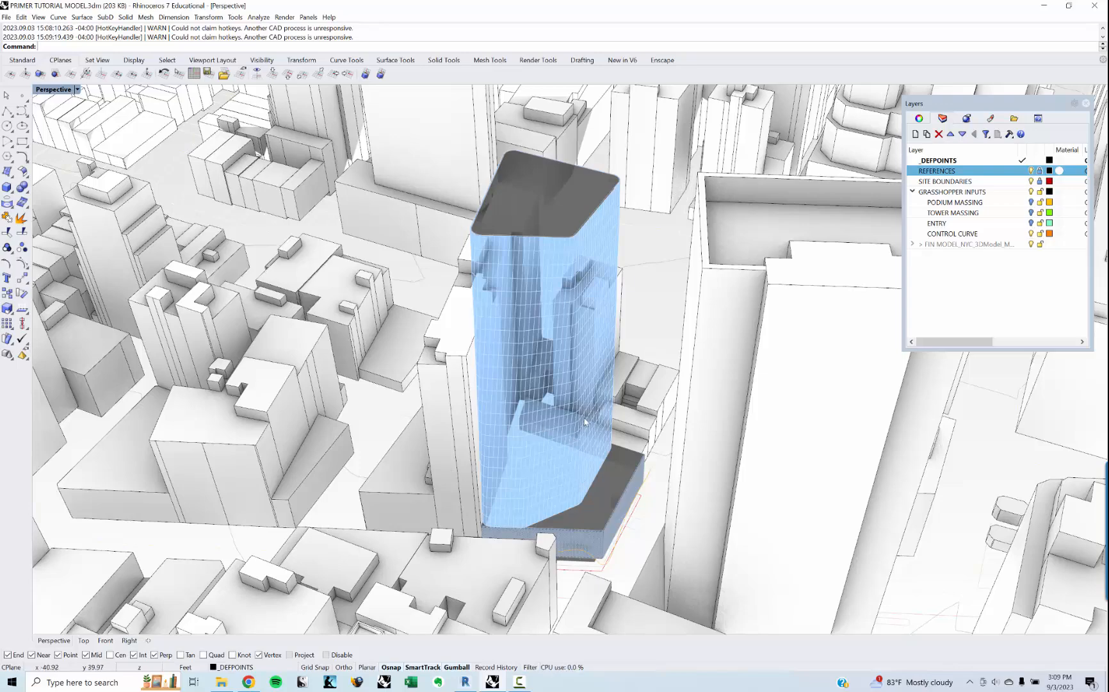
{"action": "mouse_move", "coordinate": [460, 413]}
{"action": "right_mouse_down"}
{"action": "mouse_move", "coordinate": [475, 431]}
{"action": "mouse_move", "coordinate": [496, 420]}
{"action": "mouse_move", "coordinate": [631, 423]}
{"action": "mouse_move", "coordinate": [586, 425]}
{"action": "right_mouse_up"}
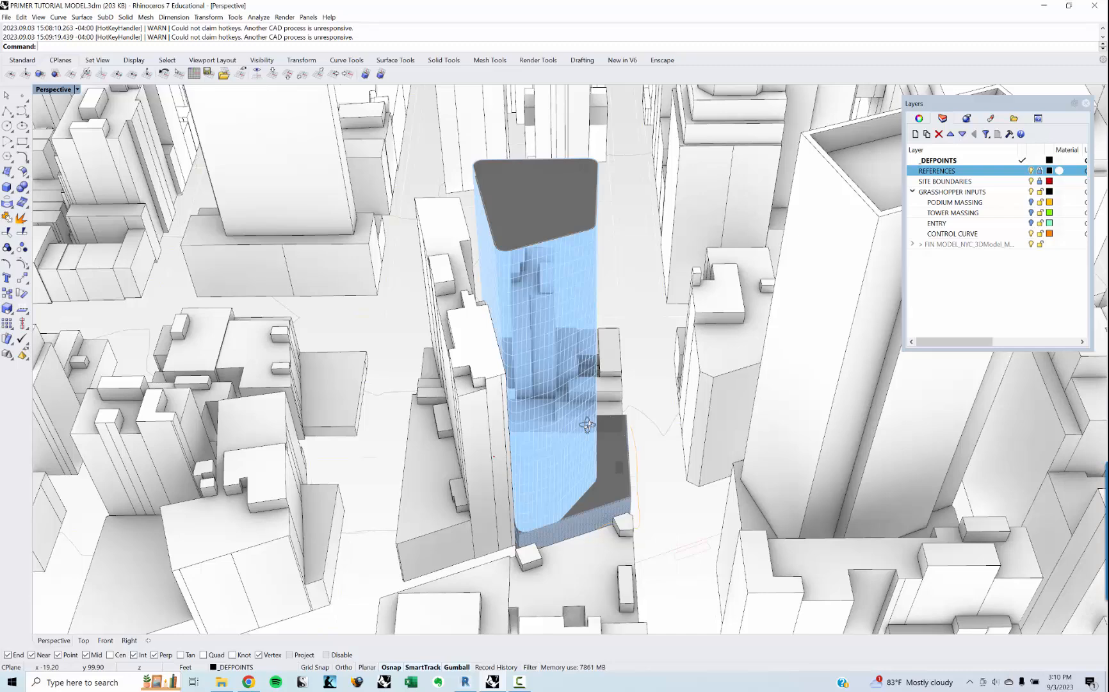
{"action": "mouse_move", "coordinate": [587, 425]}
{"action": "right_mouse_down"}
{"action": "mouse_move", "coordinate": [490, 424]}
{"action": "mouse_move", "coordinate": [513, 443]}
{"action": "right_mouse_up"}
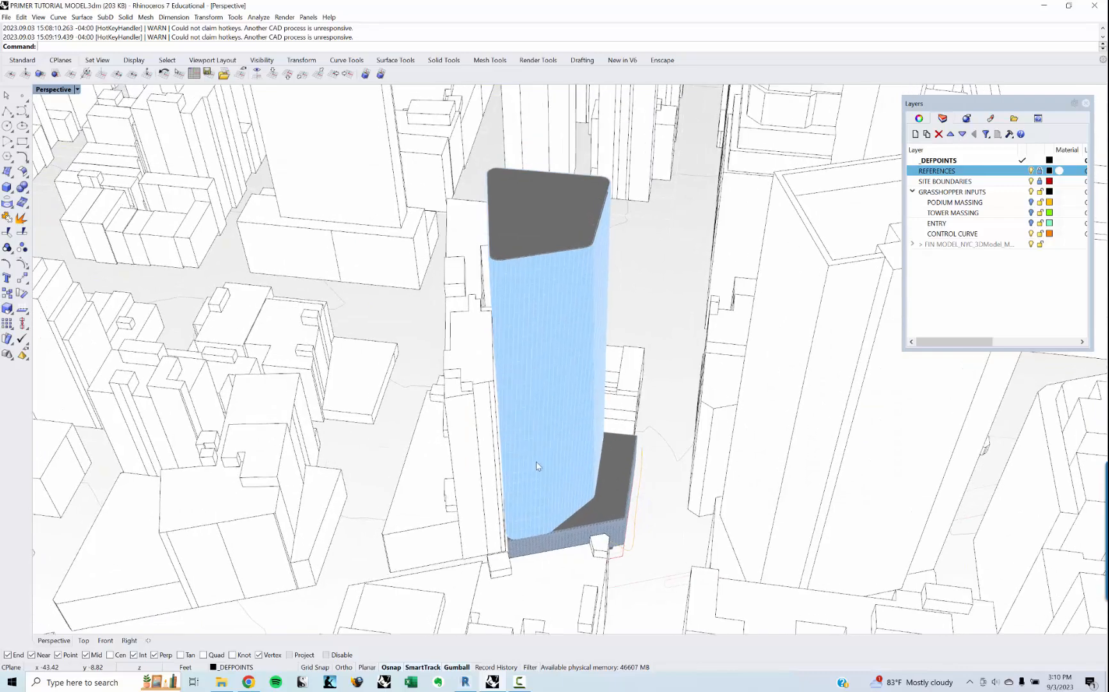
{"action": "scroll", "coordinate": [543, 465], "scroll_direction": "up", "scroll_amount": 8}
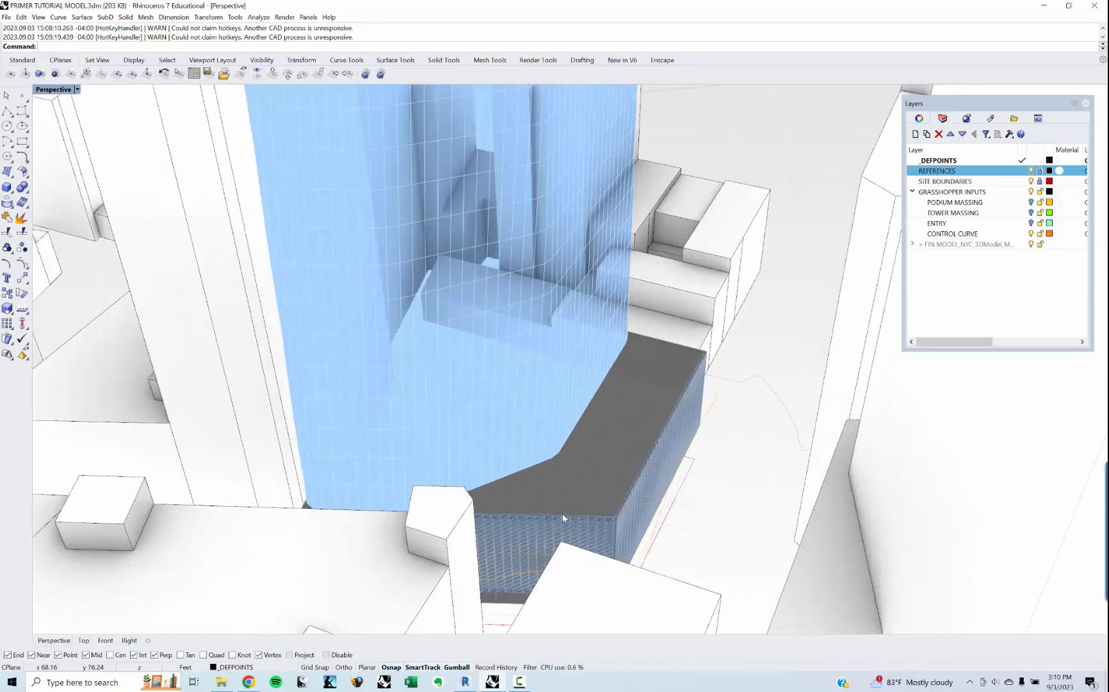
{"action": "mouse_move", "coordinate": [563, 513]}
{"action": "right_mouse_down"}
{"action": "mouse_move", "coordinate": [587, 555]}
{"action": "mouse_move", "coordinate": [578, 516]}
{"action": "right_mouse_up"}
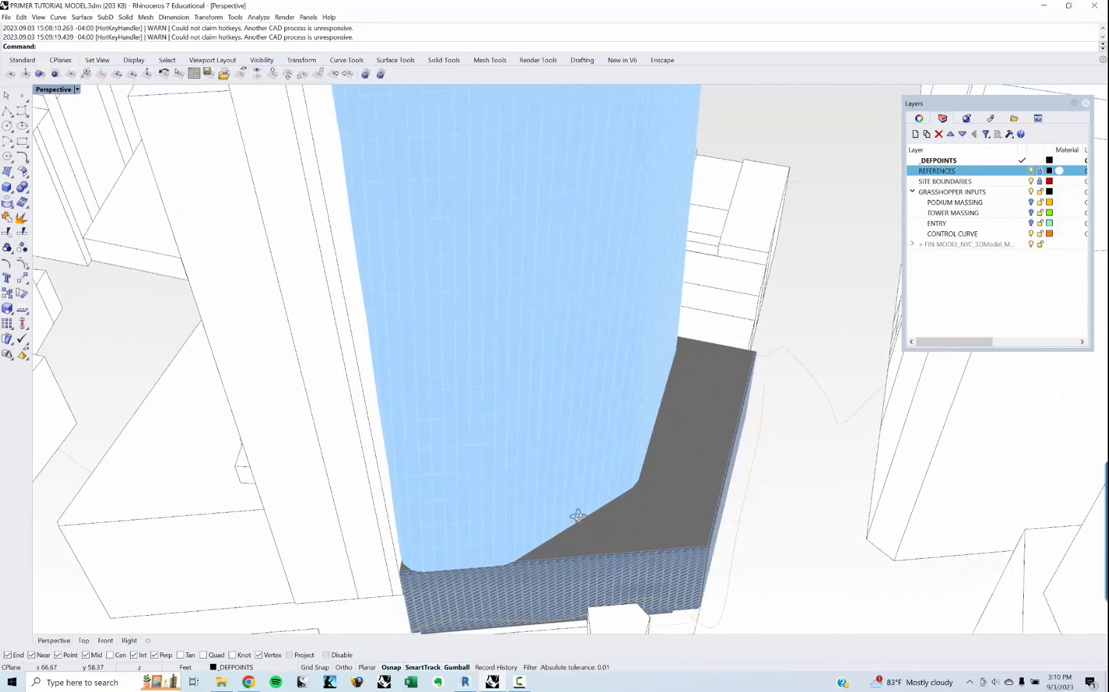
{"action": "scroll", "coordinate": [577, 506], "scroll_direction": "down", "scroll_amount": 8}
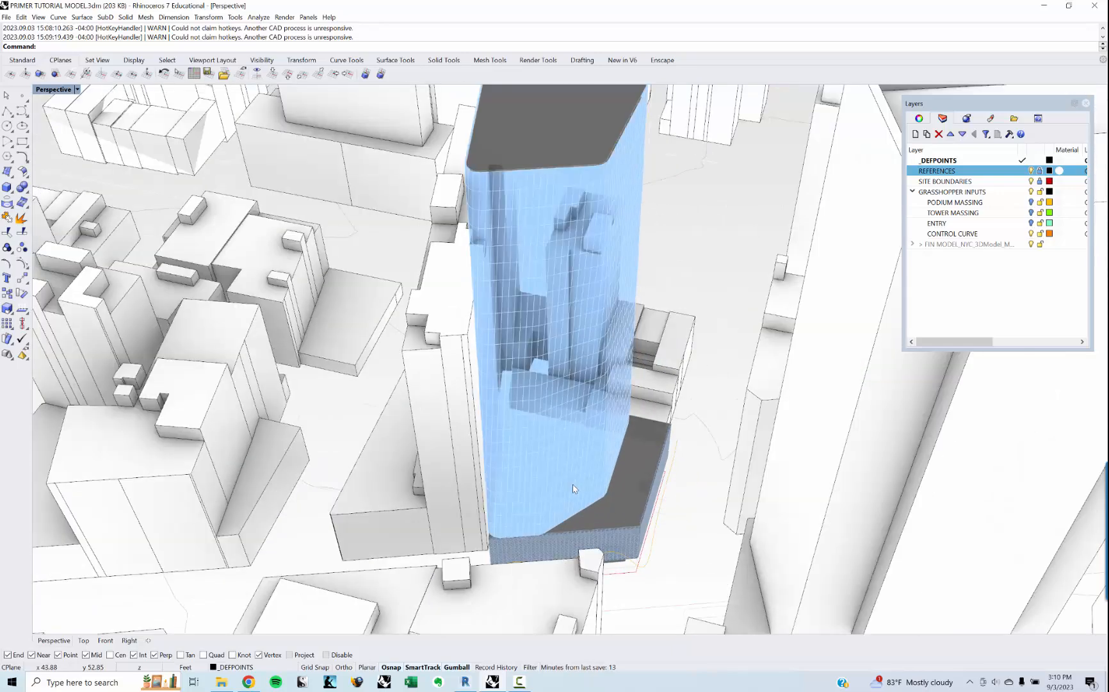
{"action": "mouse_move", "coordinate": [602, 498]}
{"action": "right_mouse_down"}
{"action": "mouse_move", "coordinate": [706, 507]}
{"action": "mouse_move", "coordinate": [619, 496]}
{"action": "mouse_move", "coordinate": [596, 514]}
{"action": "mouse_move", "coordinate": [591, 539]}
{"action": "mouse_move", "coordinate": [593, 492]}
{"action": "right_mouse_up"}
{"action": "scroll", "coordinate": [595, 515], "scroll_direction": "up", "scroll_amount": 3}
{"action": "scroll", "coordinate": [595, 451], "scroll_direction": "down", "scroll_amount": 10}
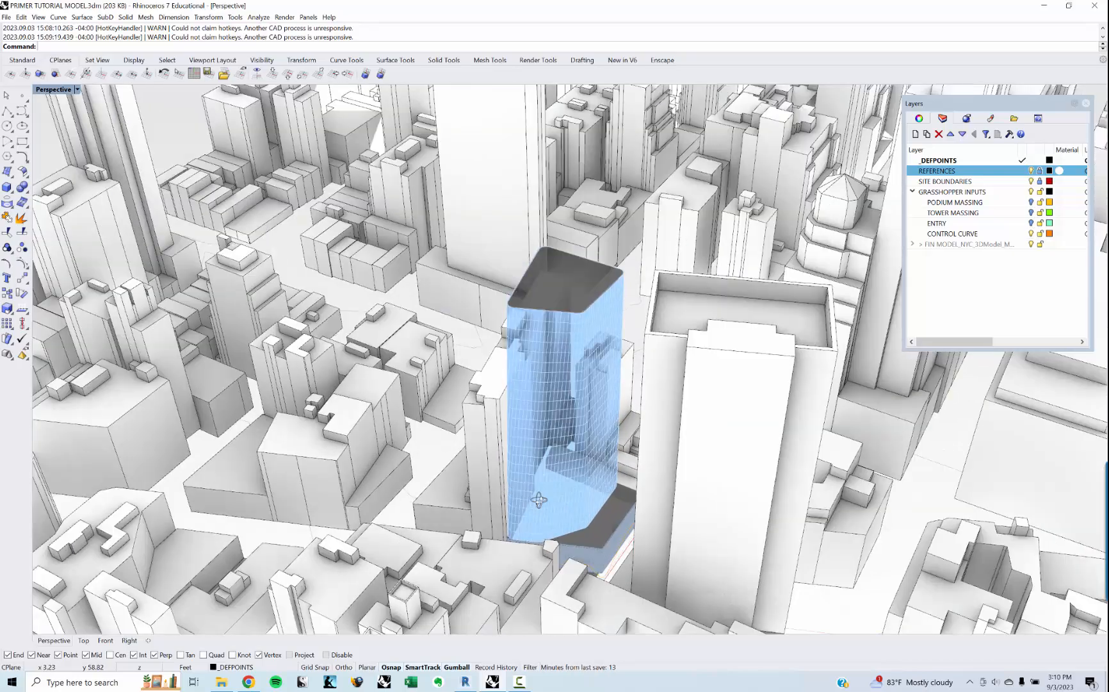
{"action": "right_click_drag", "start_coordinate": [539, 500], "coordinate": [605, 511]}
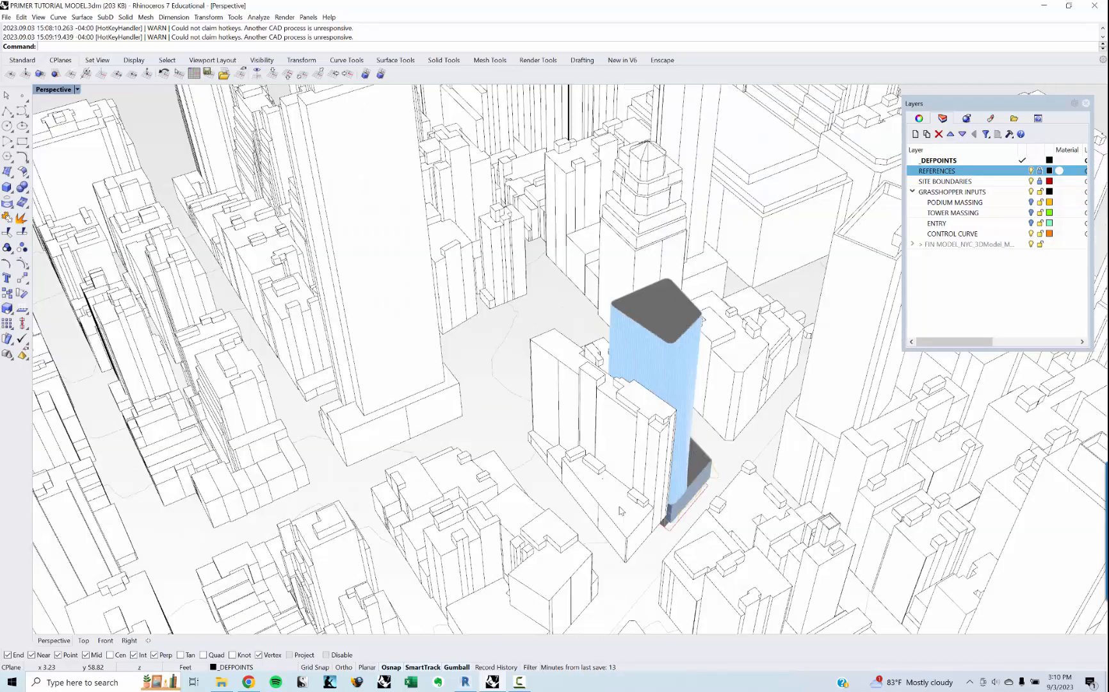
{"action": "scroll", "coordinate": [604, 510], "scroll_direction": "down", "scroll_amount": 2}
{"action": "mouse_move", "coordinate": [734, 488]}
{"action": "right_mouse_down", "text": "shift"}
{"action": "mouse_move", "coordinate": [624, 459]}
{"action": "mouse_move", "coordinate": [663, 466]}
{"action": "right_mouse_up", "text": "shift"}
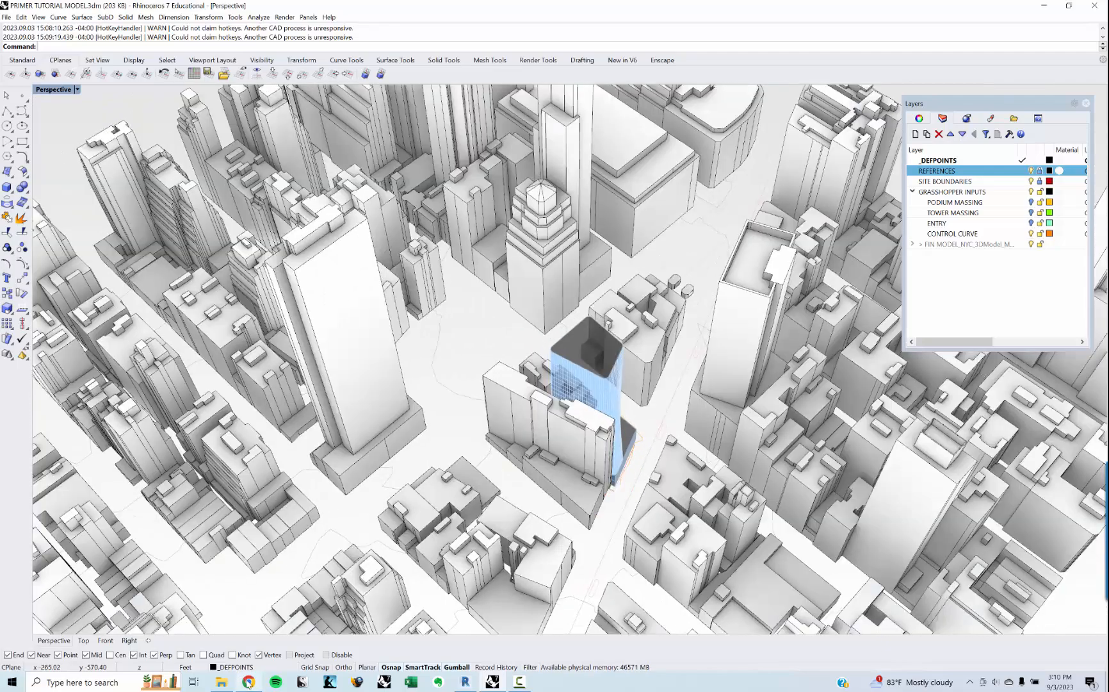
- Switch to the Miro board and examine the highlighted site on the zoning map between West 31 Street and Broadway
{"action": "mouse_move", "coordinate": [248, 684]}
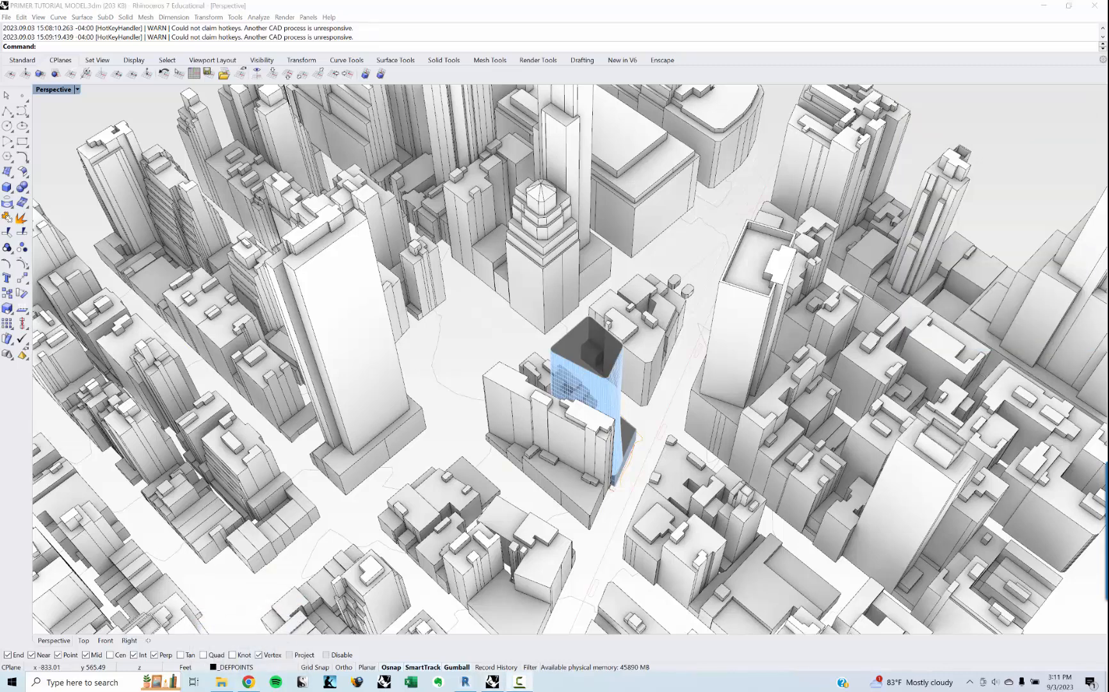
{"action": "left_click_drag", "start_coordinate": [324, 0], "coordinate": [294, 2]}
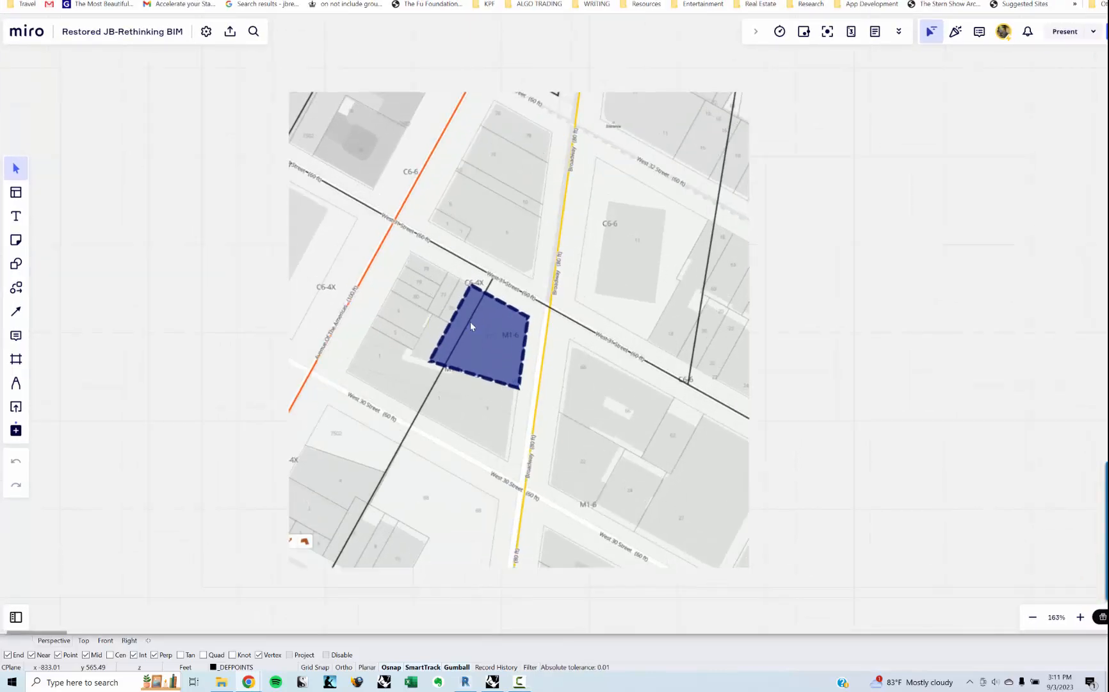
{"action": "scroll", "coordinate": [470, 321], "scroll_direction": "up", "scroll_amount": 5}
{"action": "scroll", "coordinate": [527, 293], "scroll_direction": "down", "scroll_amount": 2}
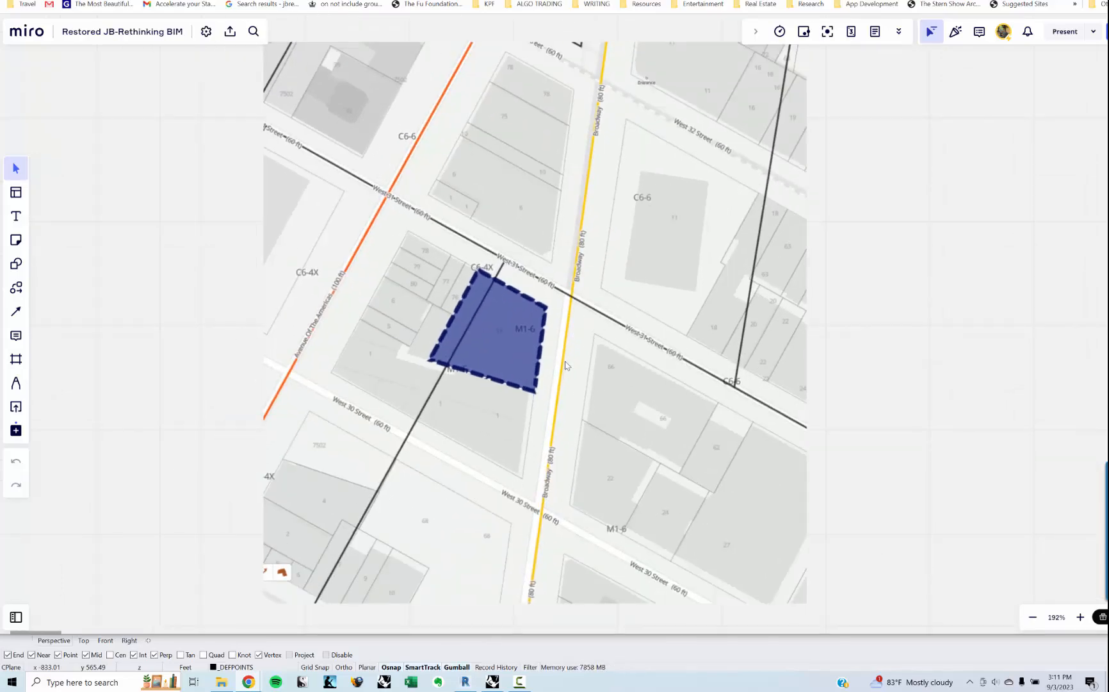
{"action": "scroll", "coordinate": [566, 313], "scroll_direction": "down", "scroll_amount": 1}
{"action": "scroll", "coordinate": [454, 336], "scroll_direction": "up", "scroll_amount": 1}
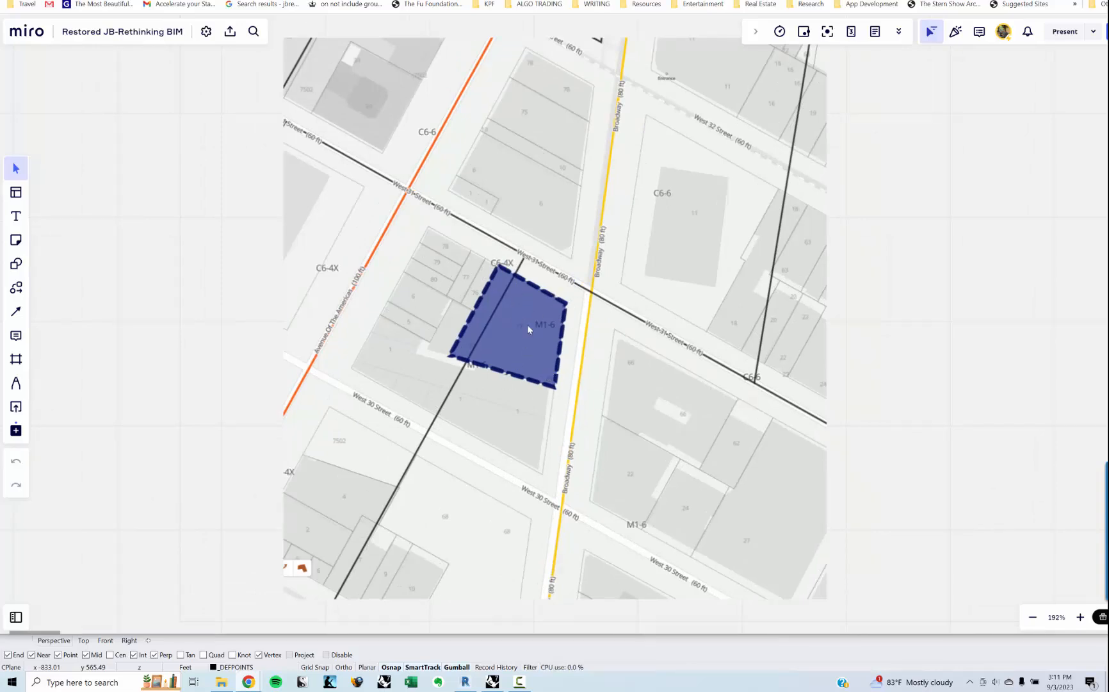
{"action": "scroll", "coordinate": [549, 317], "scroll_direction": "down", "scroll_amount": 1}
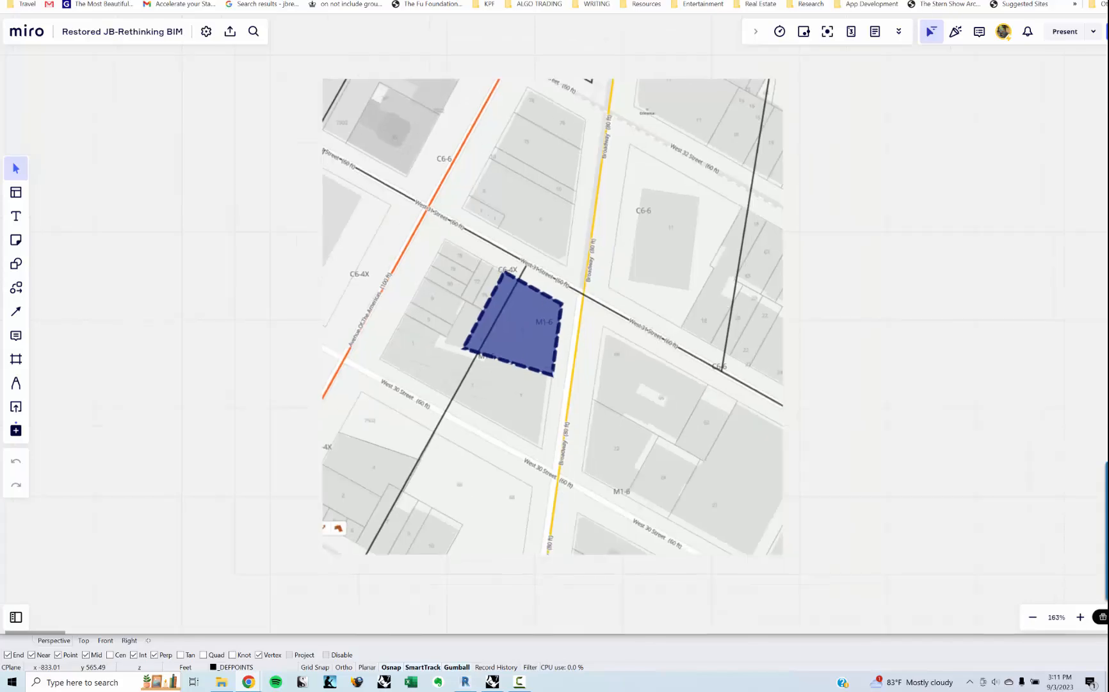
{"action": "key", "text": "super+Up"}
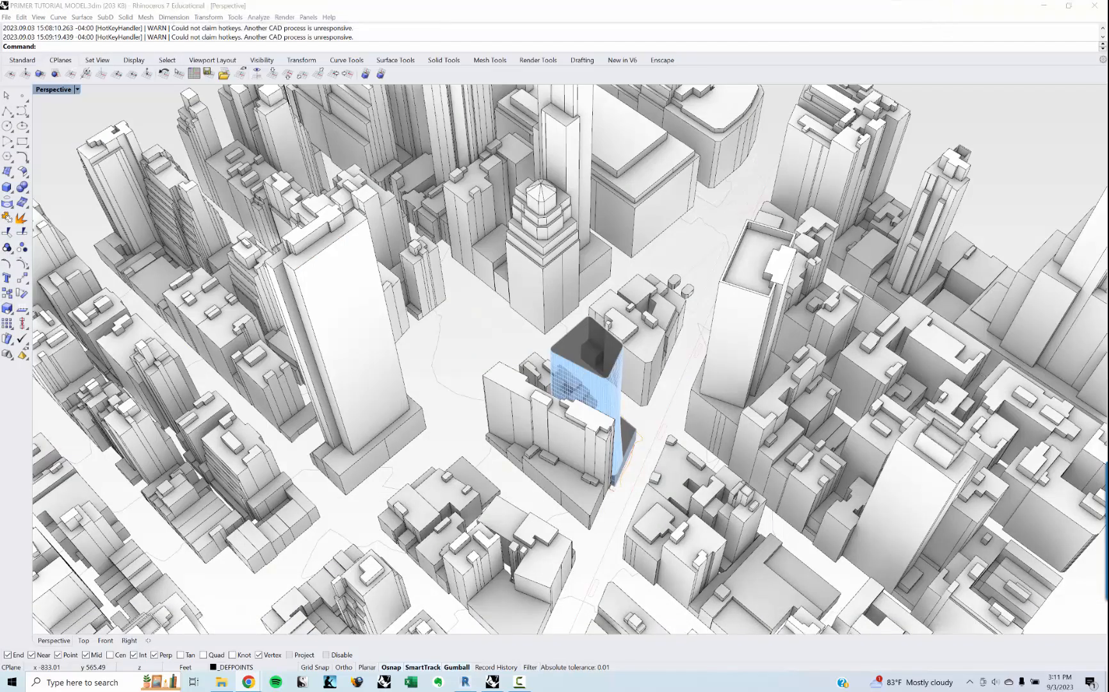
- Return to the Rhino model and examine the tower's shape and its junction with the podium
{"action": "left_click", "coordinate": [646, 408]}
{"action": "right_click_drag", "start_coordinate": [646, 408], "coordinate": [584, 536]}
{"action": "scroll", "coordinate": [571, 440], "scroll_direction": "up", "scroll_amount": 3}
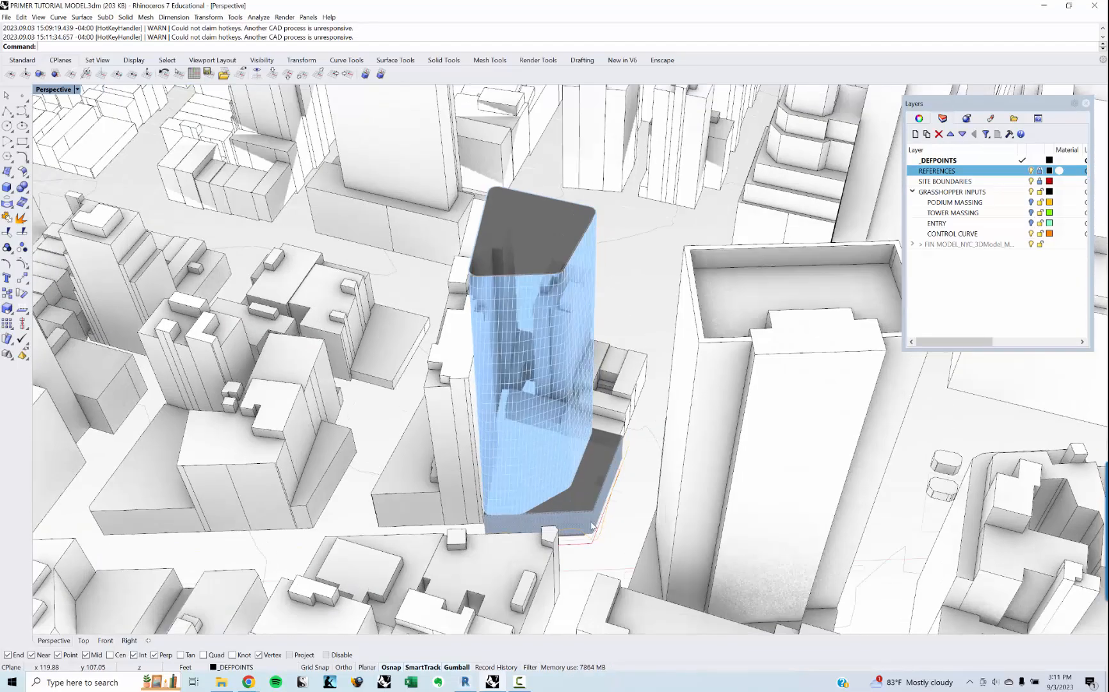
{"action": "scroll", "coordinate": [584, 542], "scroll_direction": "up", "scroll_amount": 3}
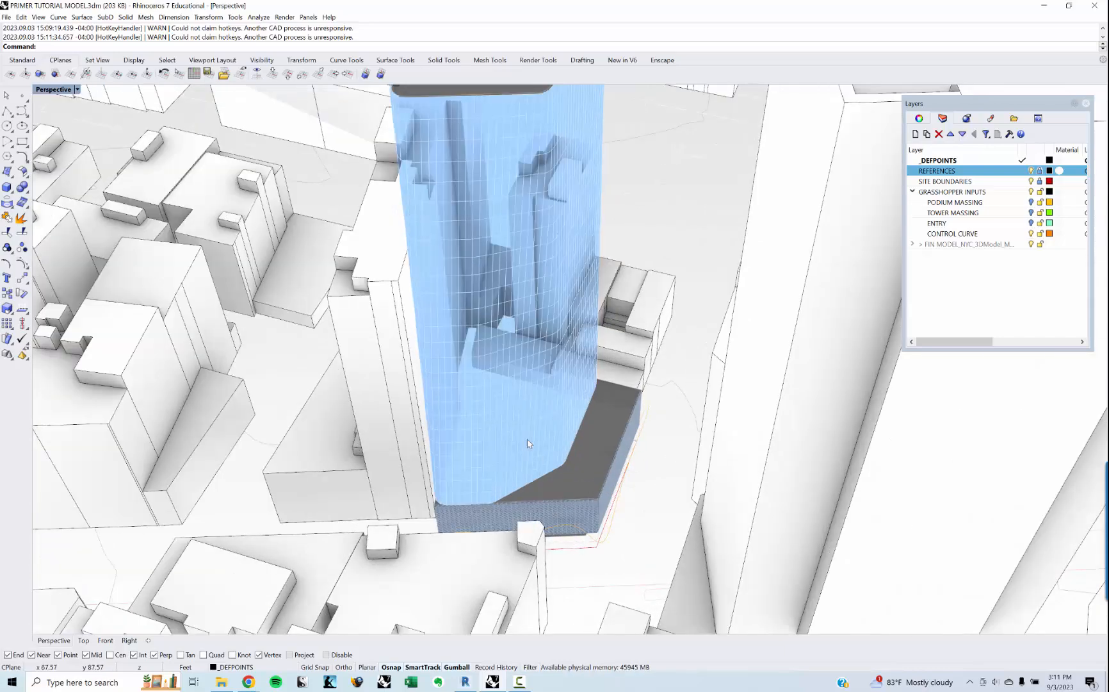
{"action": "scroll", "coordinate": [504, 372], "scroll_direction": "down", "scroll_amount": 5}
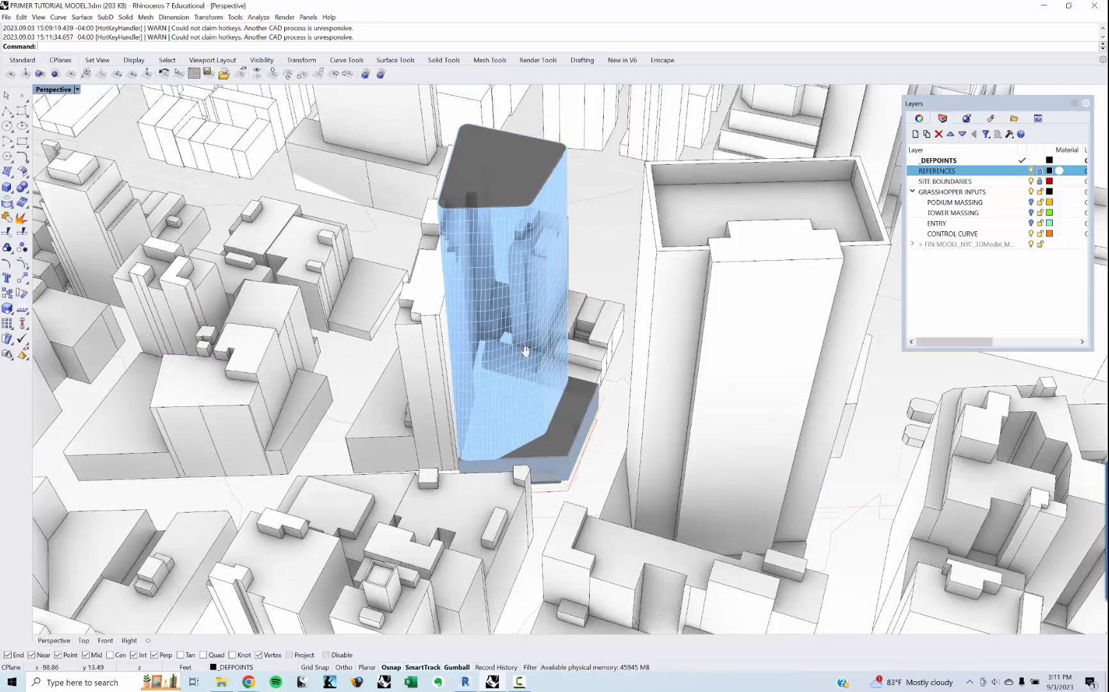
{"action": "scroll", "coordinate": [523, 356], "scroll_direction": "up", "scroll_amount": 1}
{"action": "right_click_drag", "start_coordinate": [523, 356], "coordinate": [554, 346]}
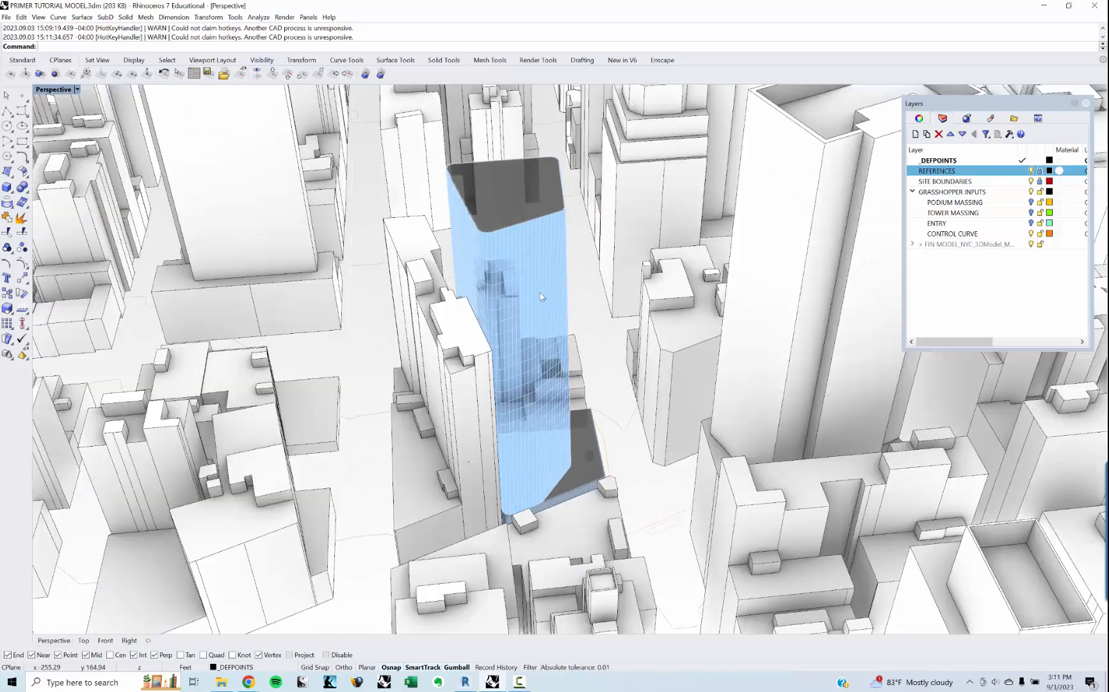
{"action": "scroll", "coordinate": [581, 282], "scroll_direction": "up", "scroll_amount": 2}
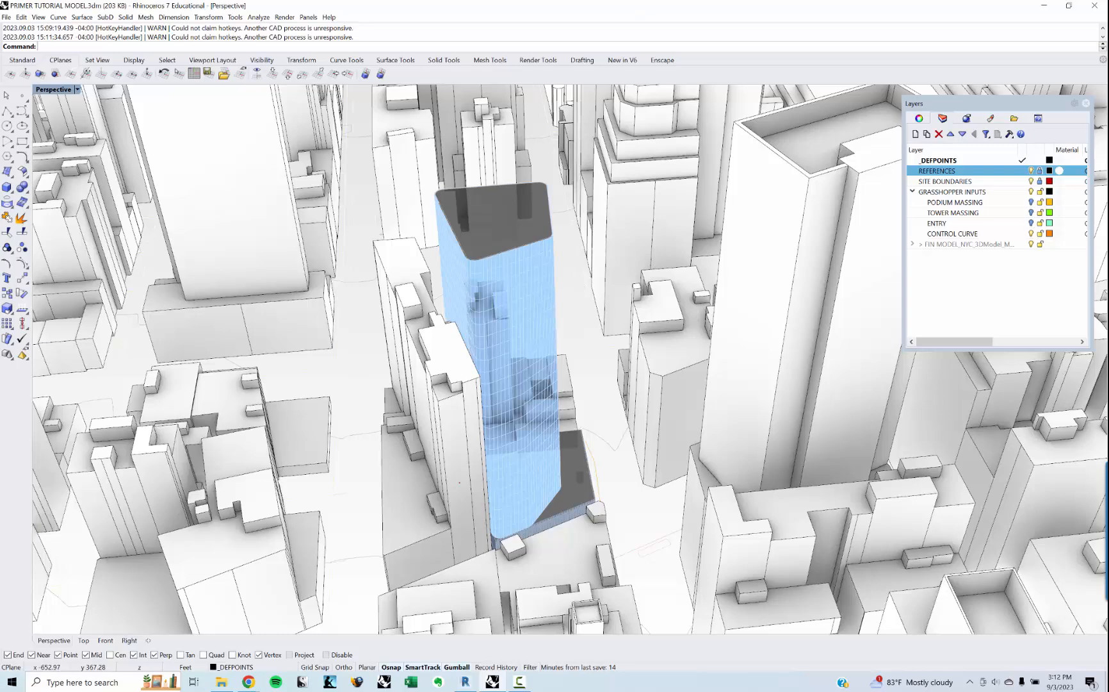
- Bring up the Grasshopper definition and examine its geometry inputs for the entry, podium and tower massing
{"action": "left_click_drag", "start_coordinate": [872, 0], "coordinate": [378, 75]}
{"action": "scroll", "coordinate": [381, 301], "scroll_direction": "down", "scroll_amount": 1}
{"action": "right_click_drag", "start_coordinate": [421, 317], "coordinate": [426, 270]}
{"action": "scroll", "coordinate": [422, 271], "scroll_direction": "down", "scroll_amount": 2}
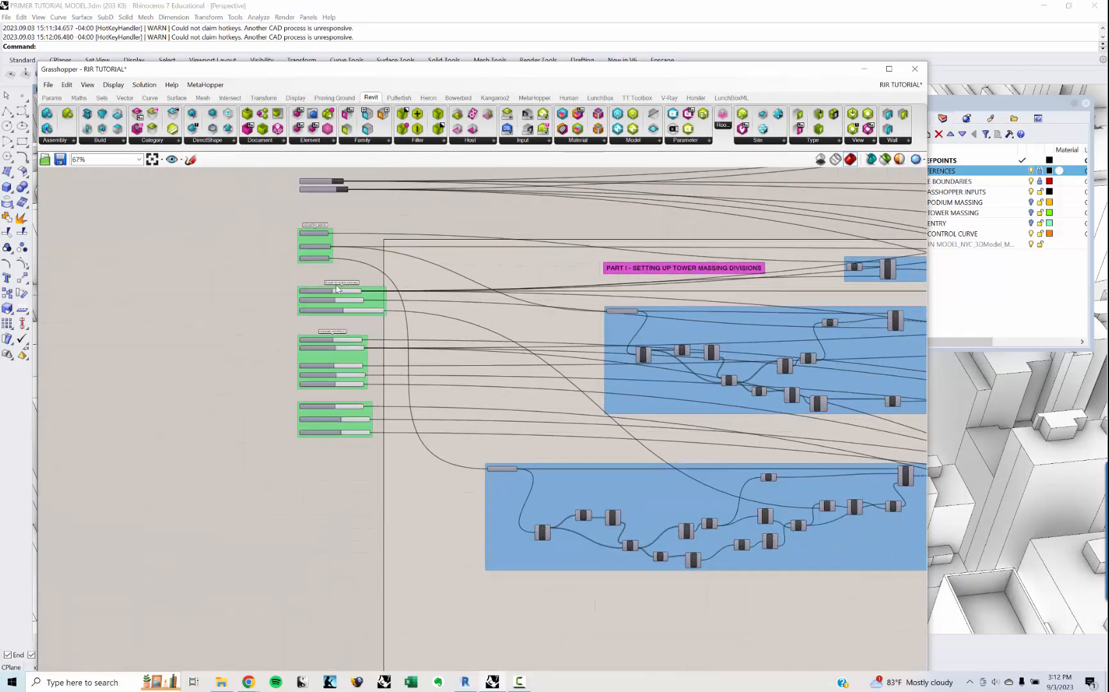
{"action": "scroll", "coordinate": [334, 272], "scroll_direction": "up", "scroll_amount": 4}
{"action": "scroll", "coordinate": [329, 242], "scroll_direction": "up", "scroll_amount": 3}
{"action": "right_click_drag", "start_coordinate": [330, 242], "coordinate": [389, 303]}
{"action": "scroll", "coordinate": [323, 242], "scroll_direction": "up", "scroll_amount": 2}
{"action": "right_click_drag", "start_coordinate": [326, 241], "coordinate": [341, 348]}
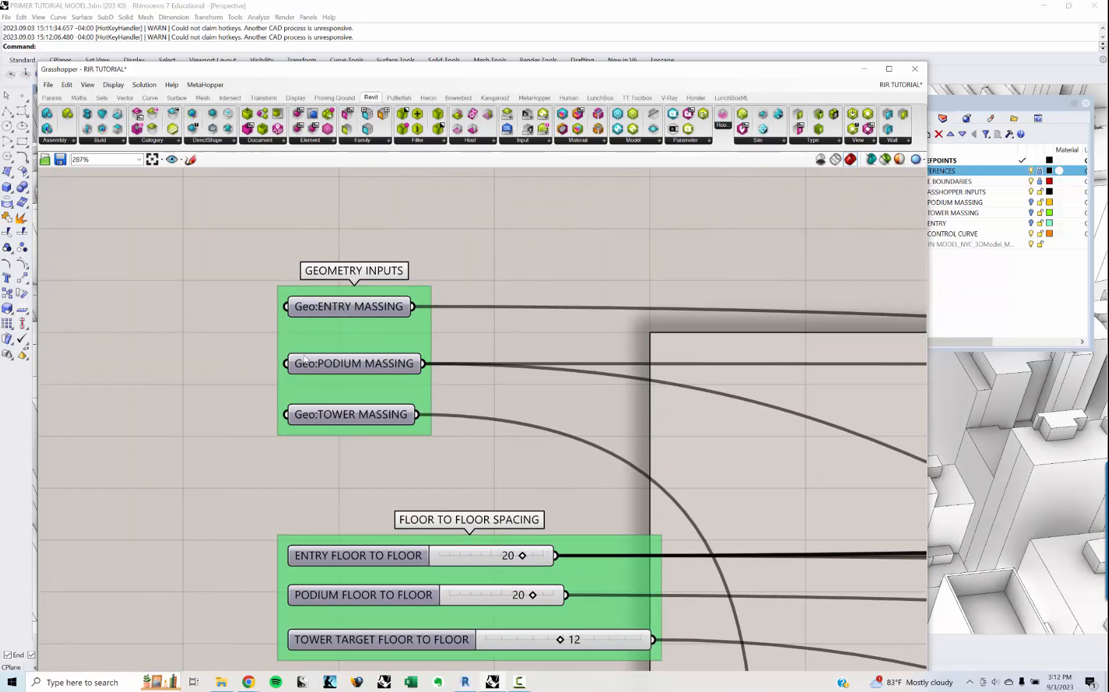
{"action": "scroll", "coordinate": [389, 403], "scroll_direction": "down", "scroll_amount": 1}
{"action": "left_click_drag", "start_coordinate": [730, 71], "coordinate": [624, 0]}
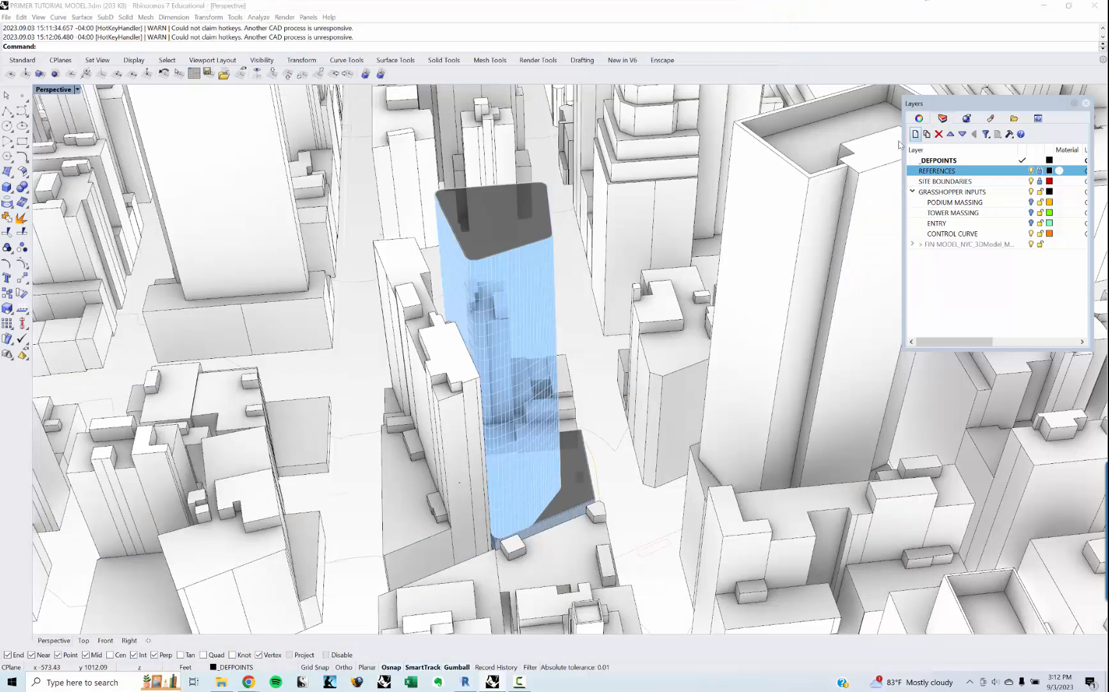
- Show the PODIUM MASSING, TOWER MASSING and ENTRY layers and hide the REFERENCES layer
{"action": "left_click", "coordinate": [1027, 203]}
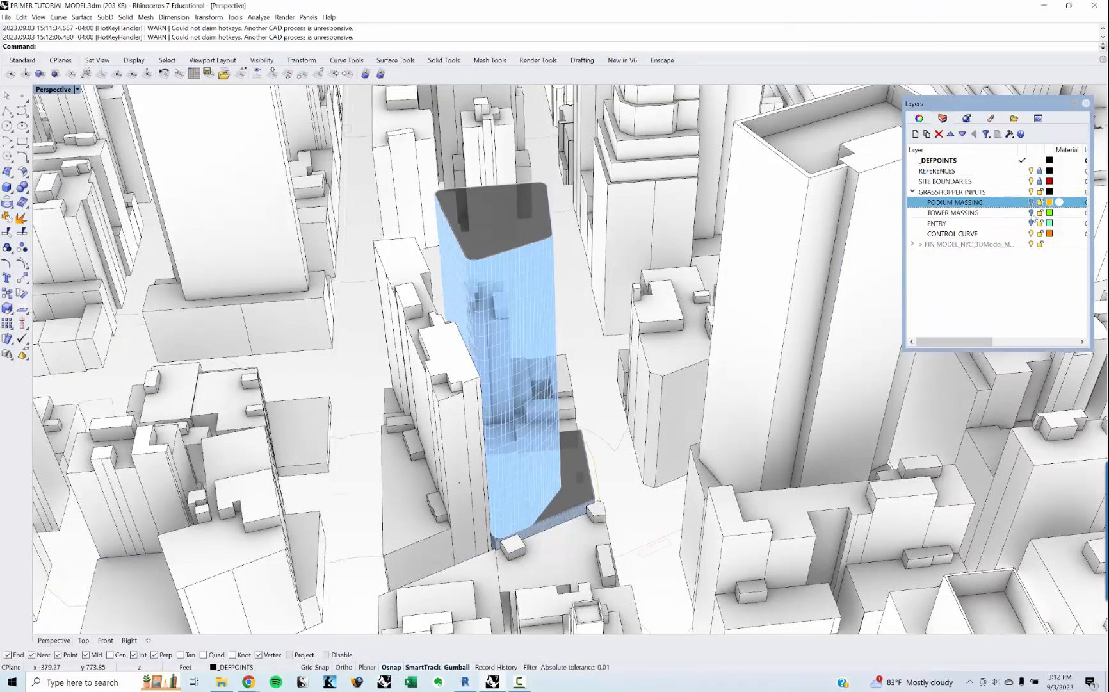
{"action": "left_click", "coordinate": [1031, 222]}
{"action": "left_click", "coordinate": [1031, 223]}
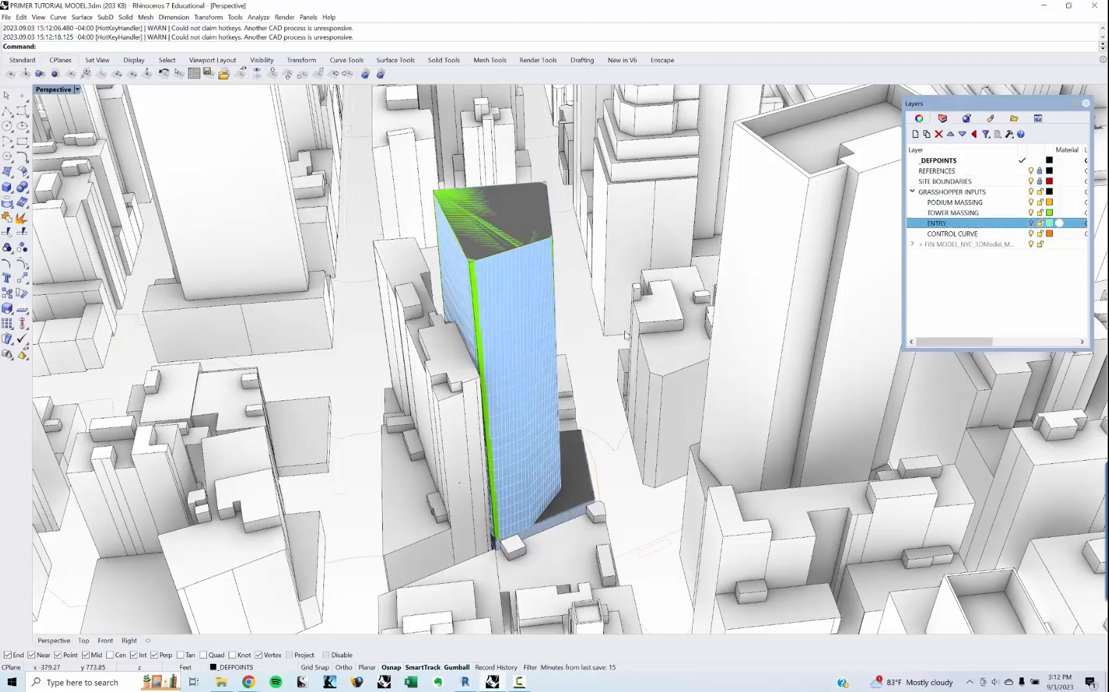
{"action": "left_click", "coordinate": [1030, 171]}
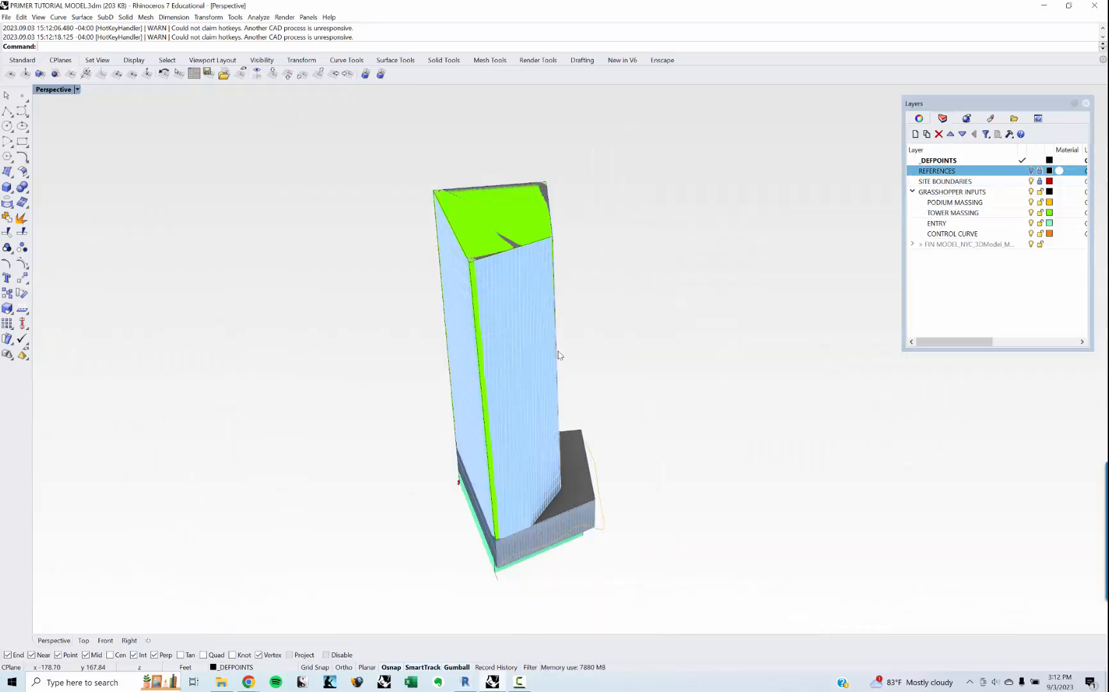
{"action": "right_click_drag", "start_coordinate": [541, 332], "coordinate": [507, 309]}
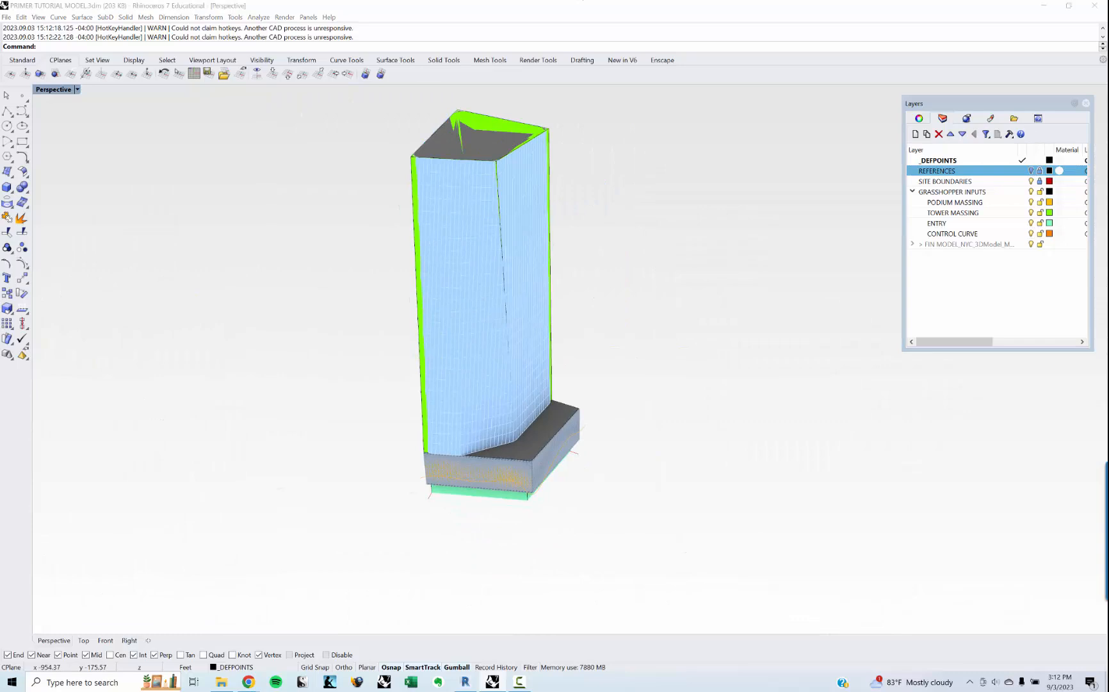
{"action": "right_click_drag", "start_coordinate": [510, 469], "coordinate": [544, 500]}
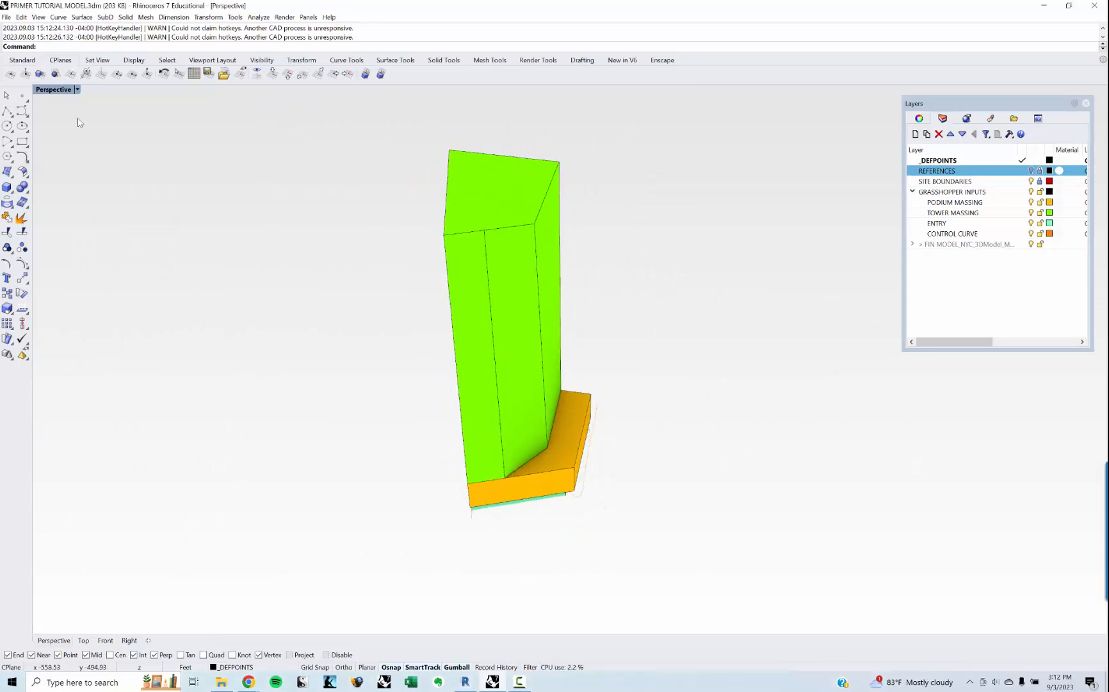
- Set the Perspective viewport to Shaded display mode and inspect the entry, podium and tower masses
{"action": "left_click", "coordinate": [72, 91]}
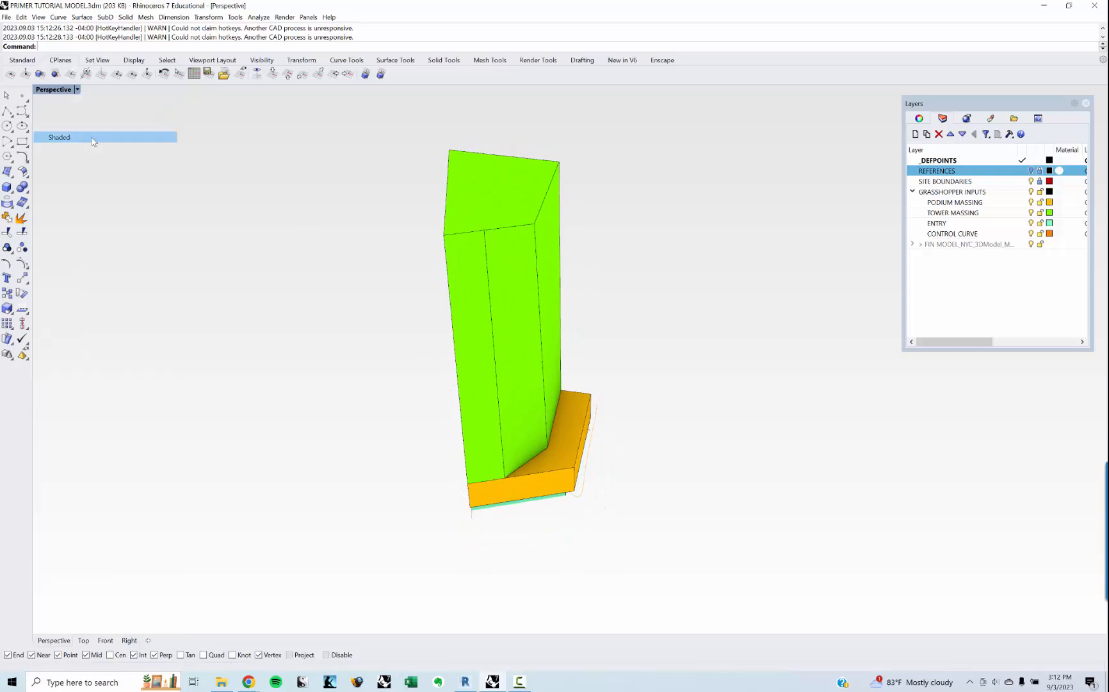
{"action": "left_click", "coordinate": [93, 137]}
{"action": "right_click_drag", "start_coordinate": [531, 442], "coordinate": [641, 423]}
{"action": "scroll", "coordinate": [627, 540], "scroll_direction": "up", "scroll_amount": 4}
{"action": "right_click_drag", "start_coordinate": [627, 540], "coordinate": [633, 460], "text": "shift"}
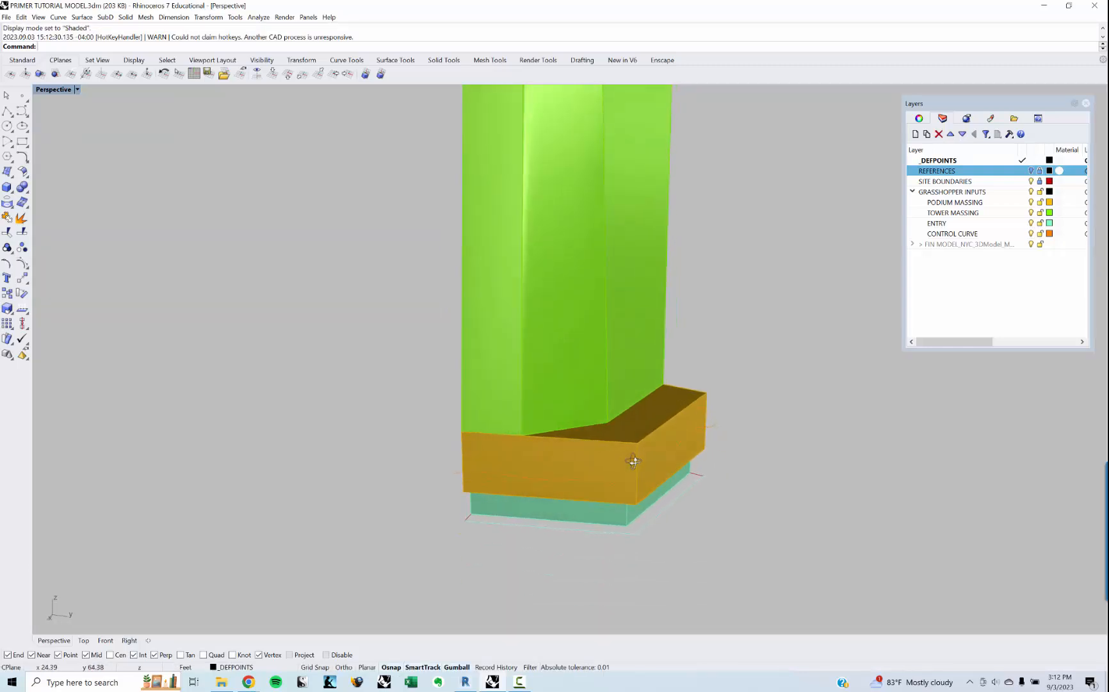
{"action": "right_click_drag", "start_coordinate": [493, 224], "coordinate": [523, 223]}
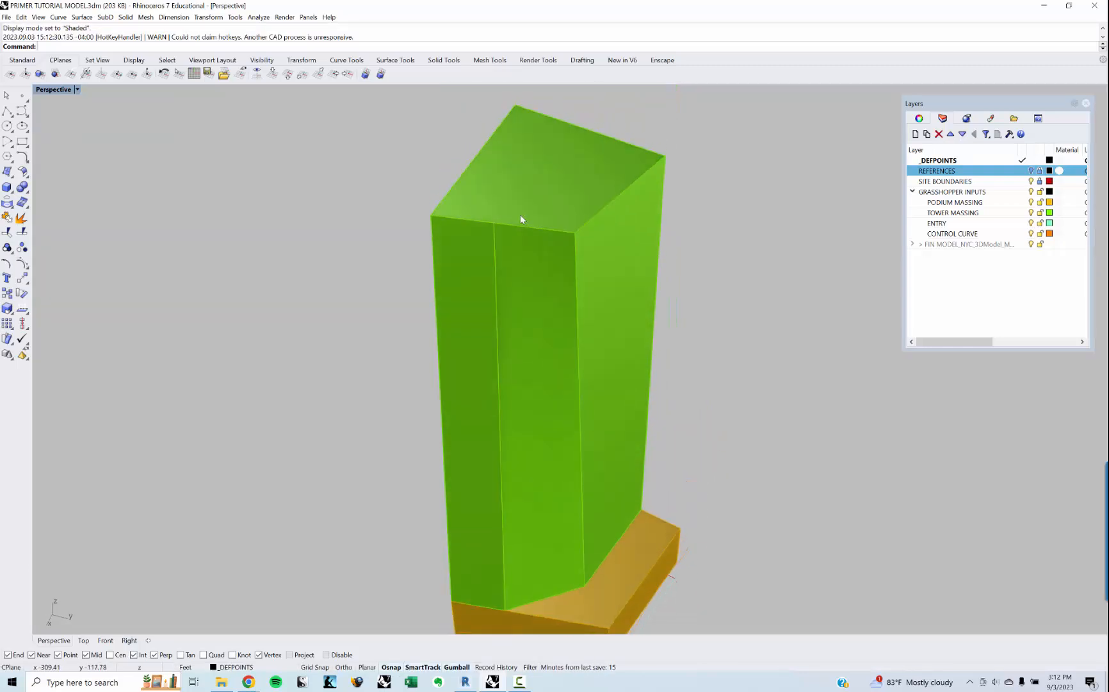
{"action": "right_click_drag", "start_coordinate": [634, 480], "coordinate": [575, 428]}
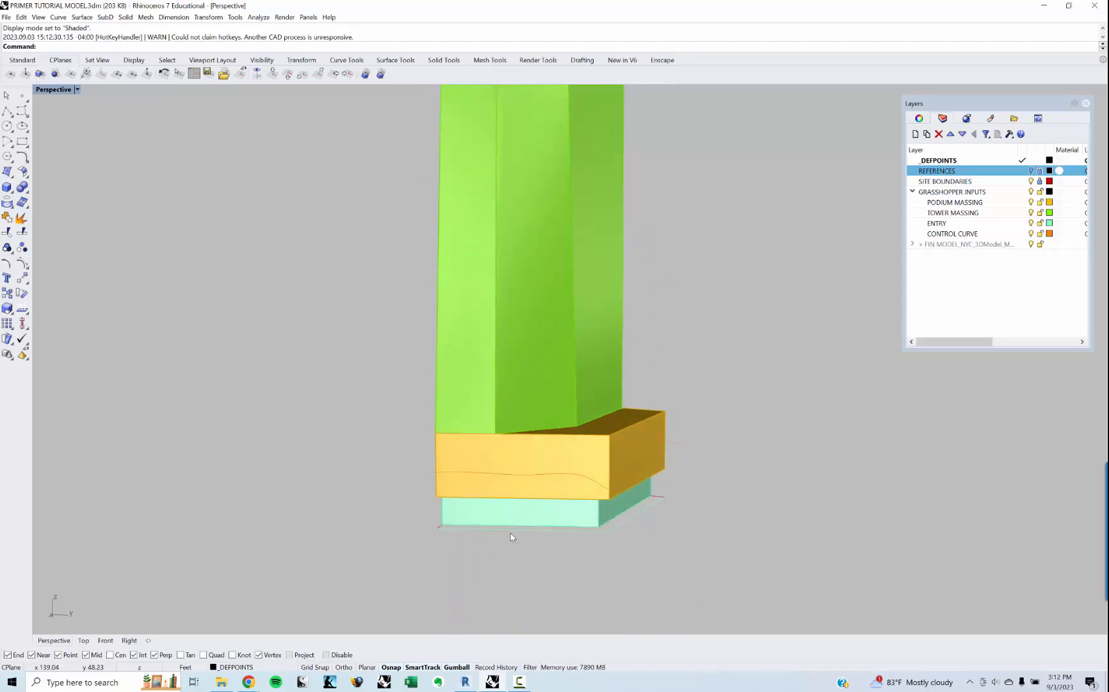
{"action": "right_click_drag", "start_coordinate": [511, 534], "coordinate": [434, 523]}
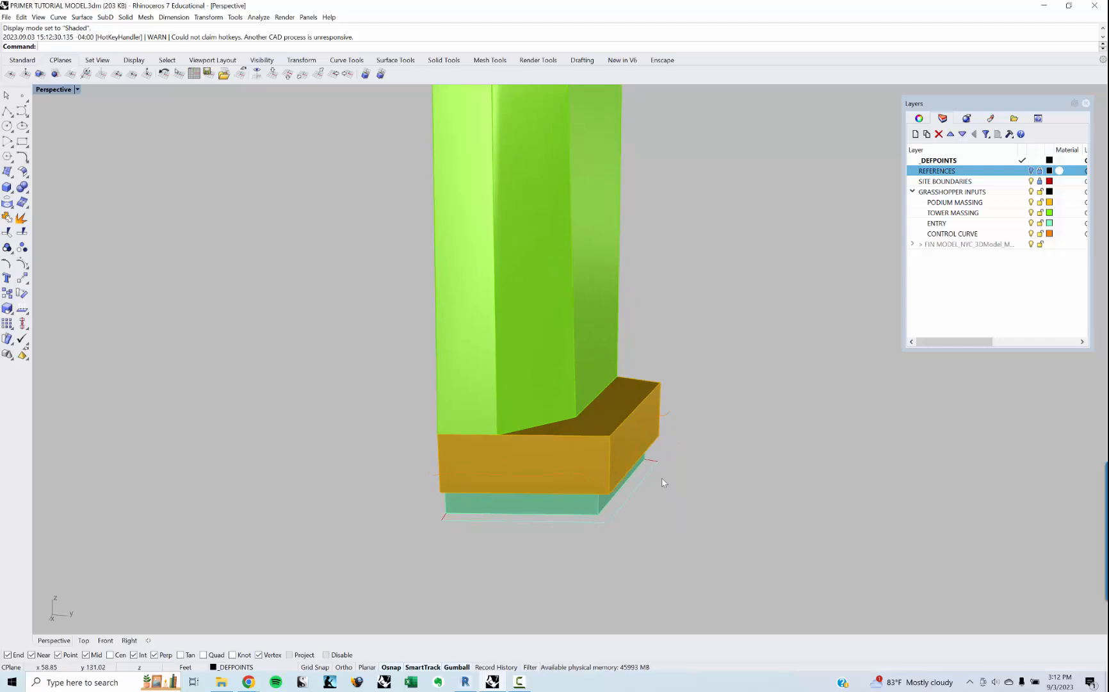
- Select the control curve around the podium, and window-select the complete massing together with its curves
{"action": "left_click", "coordinate": [584, 478]}
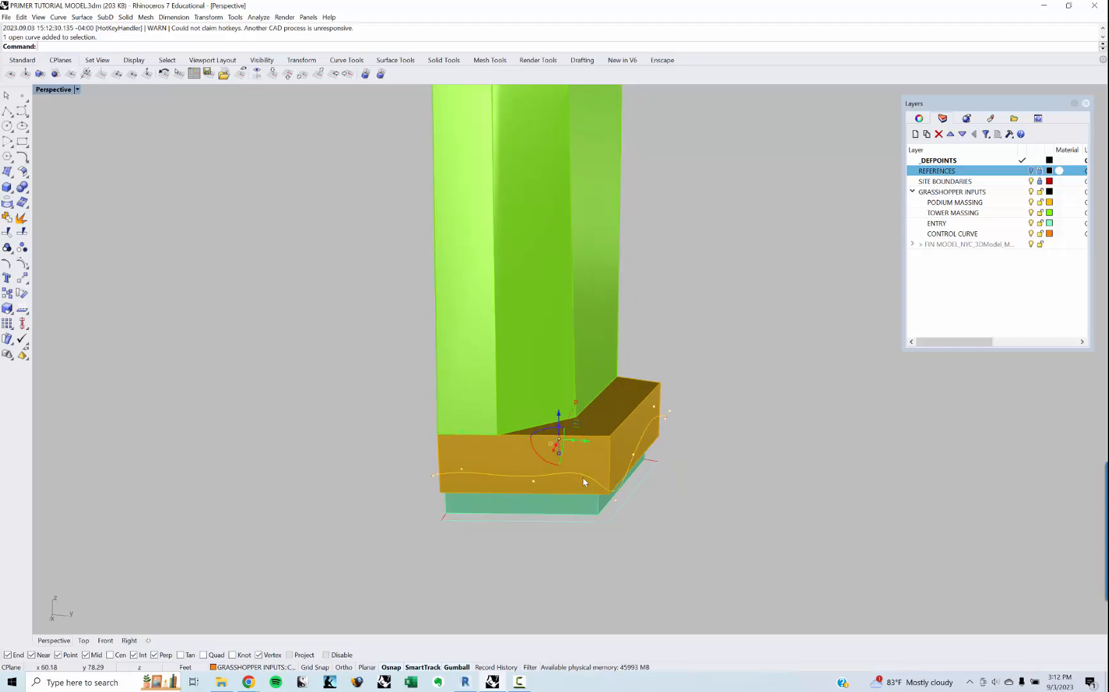
{"action": "right_click_drag", "start_coordinate": [499, 485], "coordinate": [602, 453]}
{"action": "right_click_drag", "start_coordinate": [553, 516], "coordinate": [466, 477]}
{"action": "left_click_drag", "start_coordinate": [664, 571], "coordinate": [331, 137]}
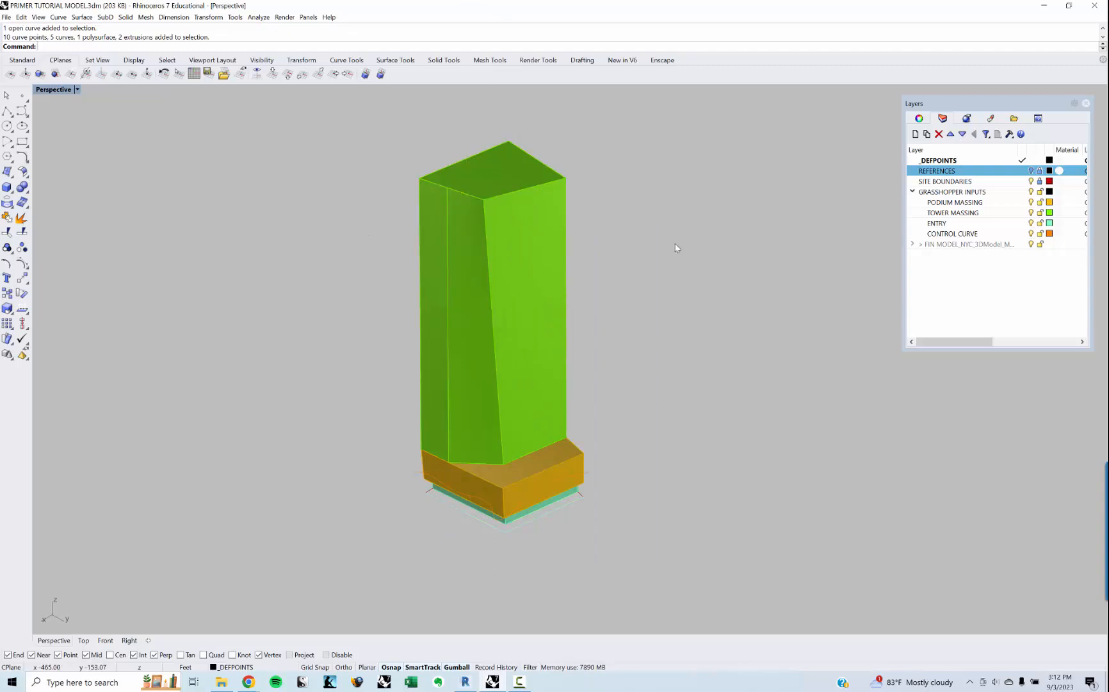
- Bring up the Grasshopper definition and examine its floor-to-floor spacing, column control and rounded facade sliders
{"action": "key", "text": "Return"}
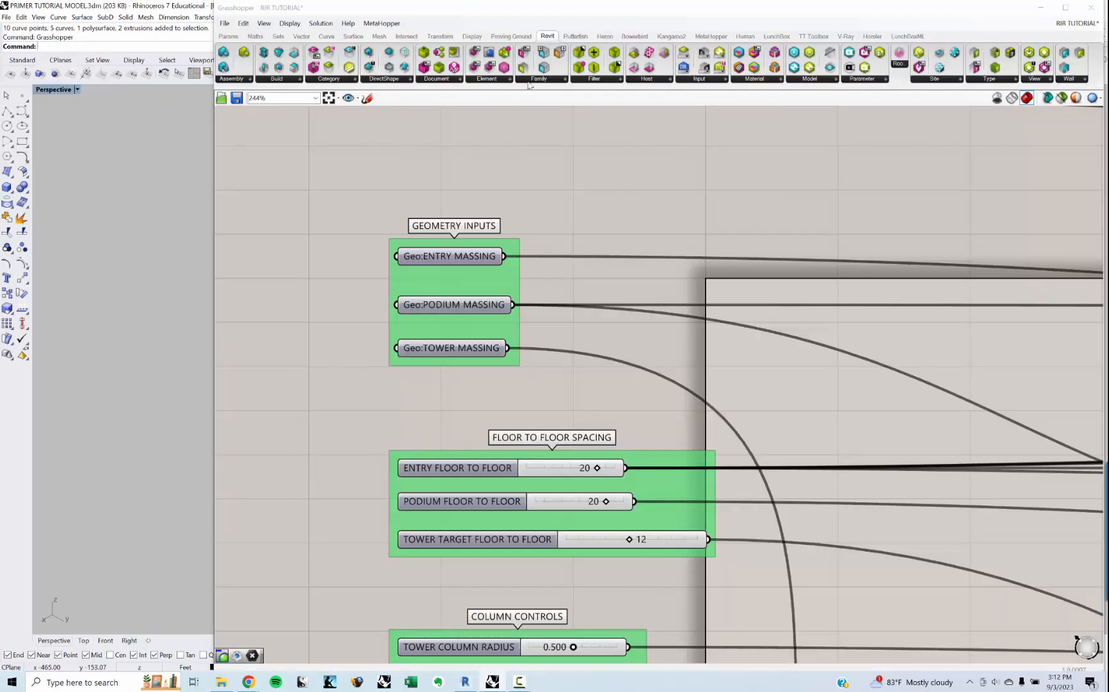
{"action": "right_click_drag", "start_coordinate": [572, 459], "coordinate": [548, 388]}
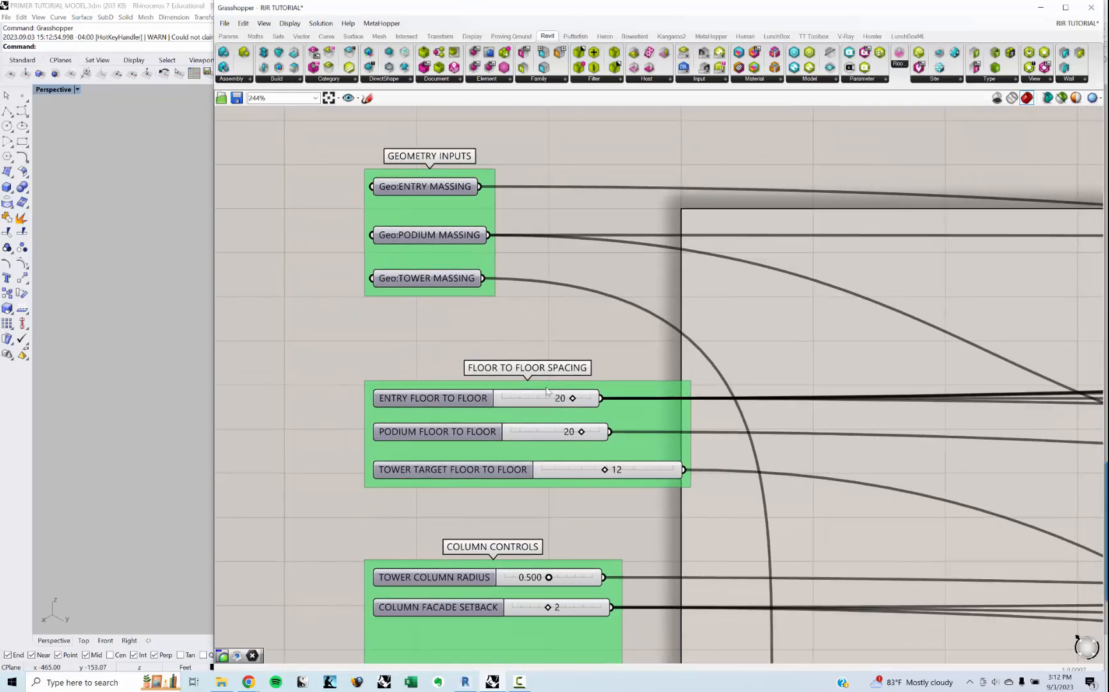
{"action": "right_click_drag", "start_coordinate": [605, 489], "coordinate": [596, 376]}
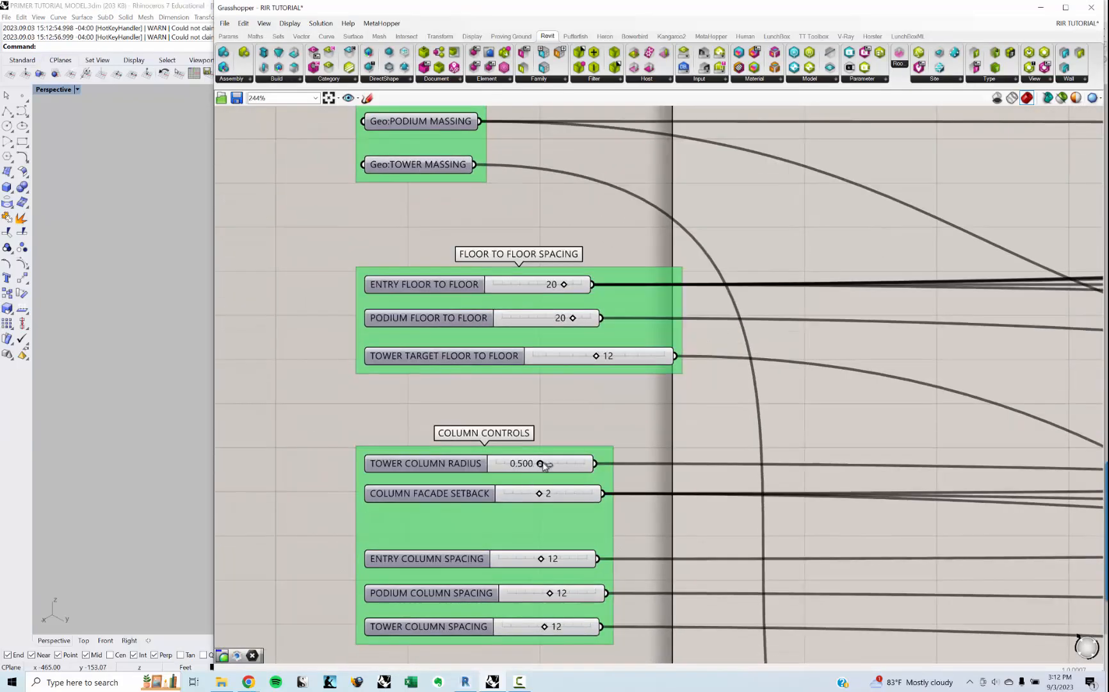
{"action": "right_click_drag", "start_coordinate": [631, 525], "coordinate": [626, 410]}
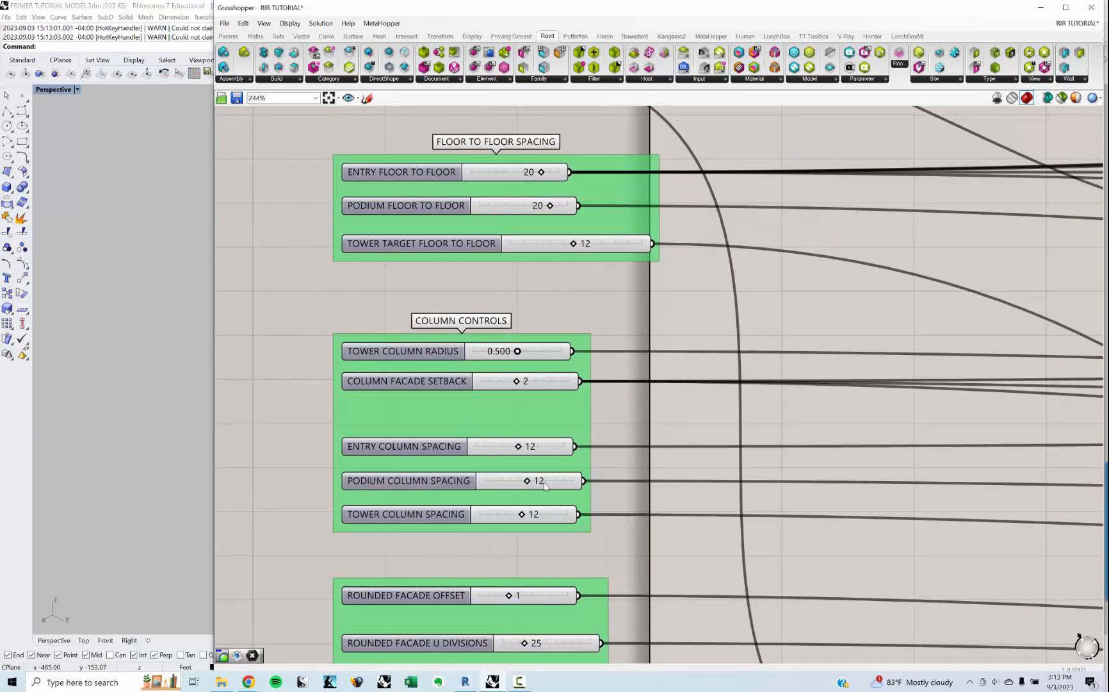
{"action": "right_click_drag", "start_coordinate": [534, 522], "coordinate": [533, 357]}
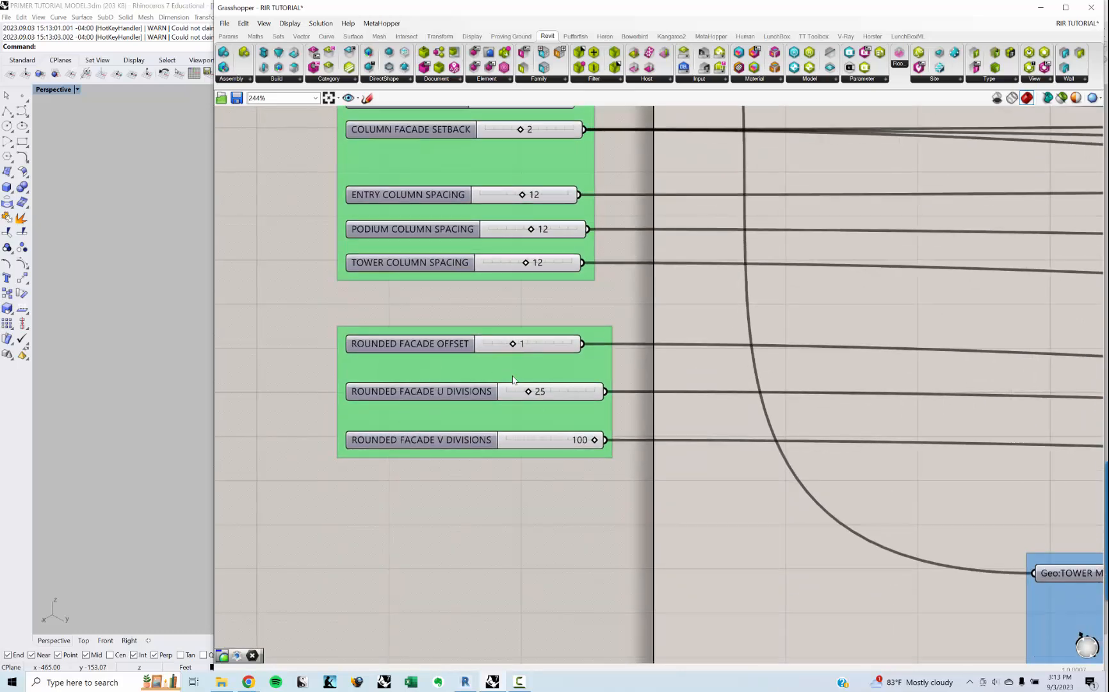
{"action": "scroll", "coordinate": [513, 379], "scroll_direction": "down", "scroll_amount": 3}
{"action": "scroll", "coordinate": [495, 377], "scroll_direction": "up", "scroll_amount": 5}
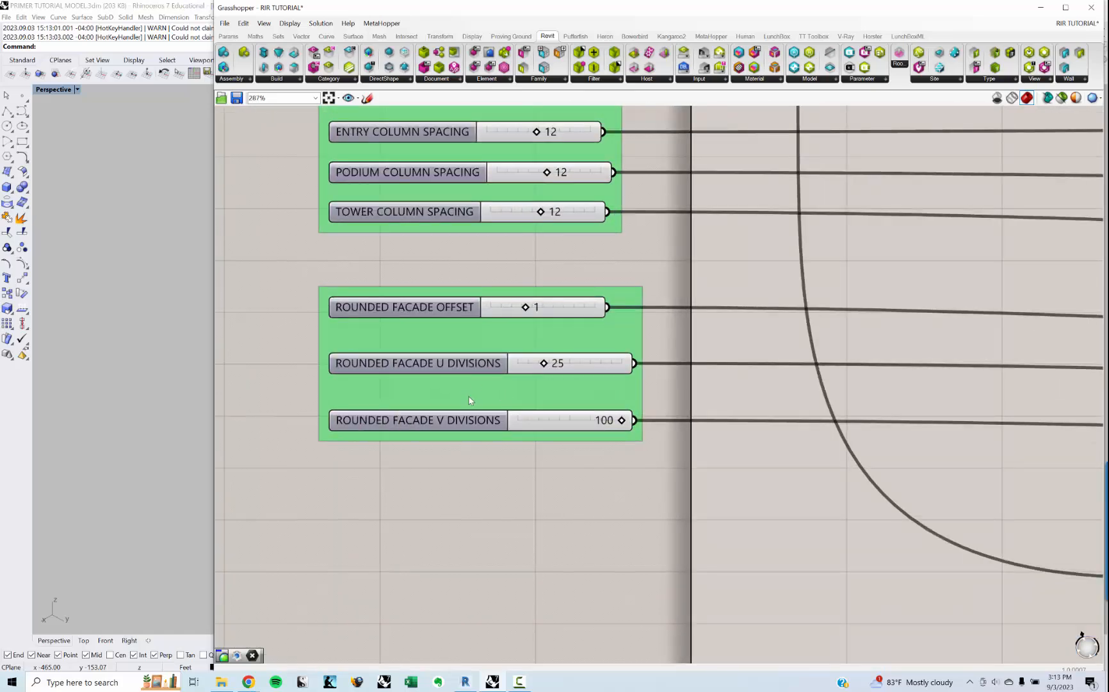
- Inspect the DEPLOY REVIT FACADE and DEPLOY REVIT STRUCTURE toggles above the geometry inputs
{"action": "scroll", "coordinate": [469, 400], "scroll_direction": "down", "scroll_amount": 6}
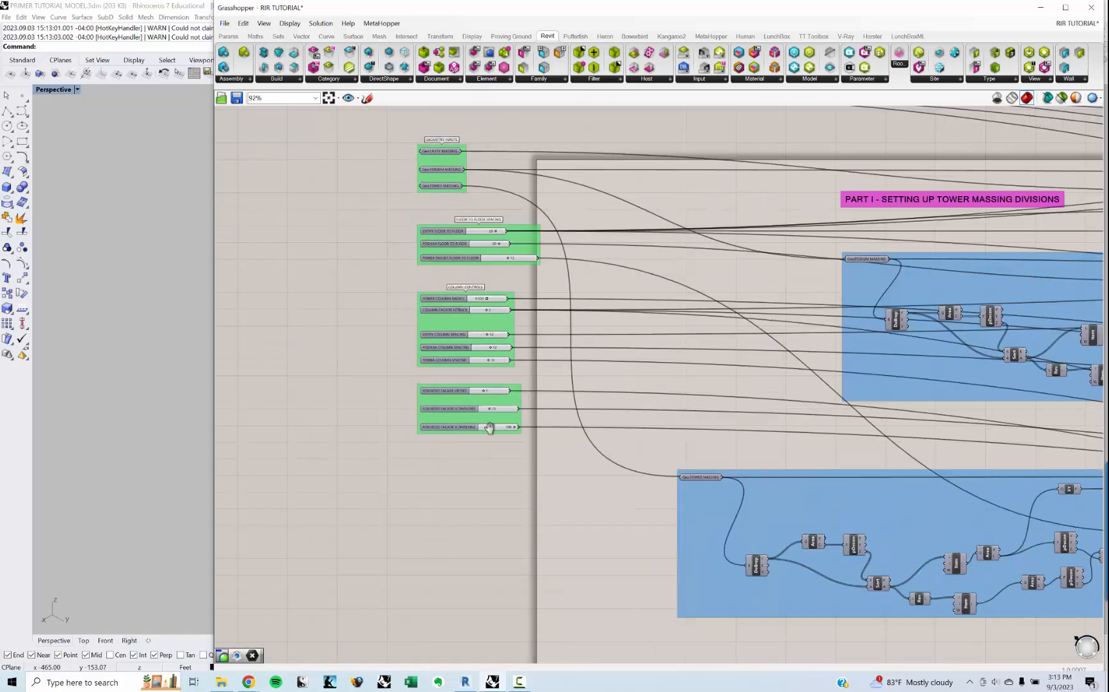
{"action": "right_click_drag", "start_coordinate": [495, 392], "coordinate": [488, 468]}
{"action": "right_click_drag", "start_coordinate": [453, 253], "coordinate": [458, 384]}
{"action": "scroll", "coordinate": [454, 333], "scroll_direction": "up", "scroll_amount": 6}
{"action": "right_click_drag", "start_coordinate": [454, 293], "coordinate": [459, 366]}
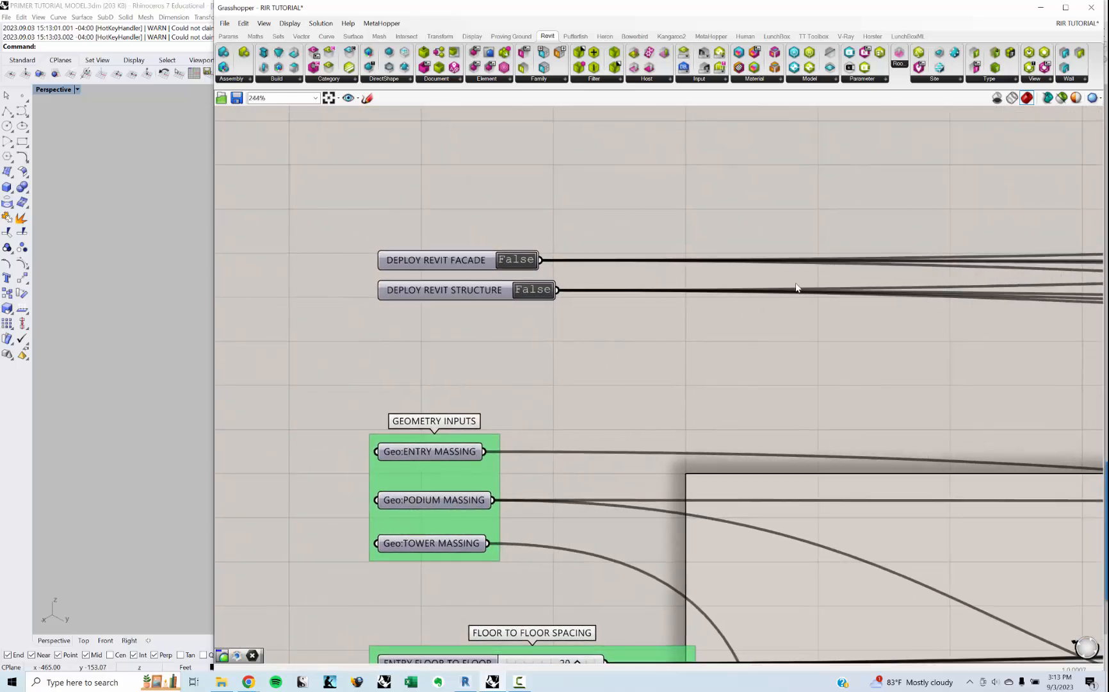
- Survey the component groups downstream of the deploy toggles across the whole definition
{"action": "right_click_drag", "start_coordinate": [793, 289], "coordinate": [530, 248]}
{"action": "scroll", "coordinate": [530, 248], "scroll_direction": "down", "scroll_amount": 10}
{"action": "right_click_drag", "start_coordinate": [774, 343], "coordinate": [376, 323]}
{"action": "scroll", "coordinate": [416, 321], "scroll_direction": "down", "scroll_amount": 3}
{"action": "right_click_drag", "start_coordinate": [701, 311], "coordinate": [438, 354]}
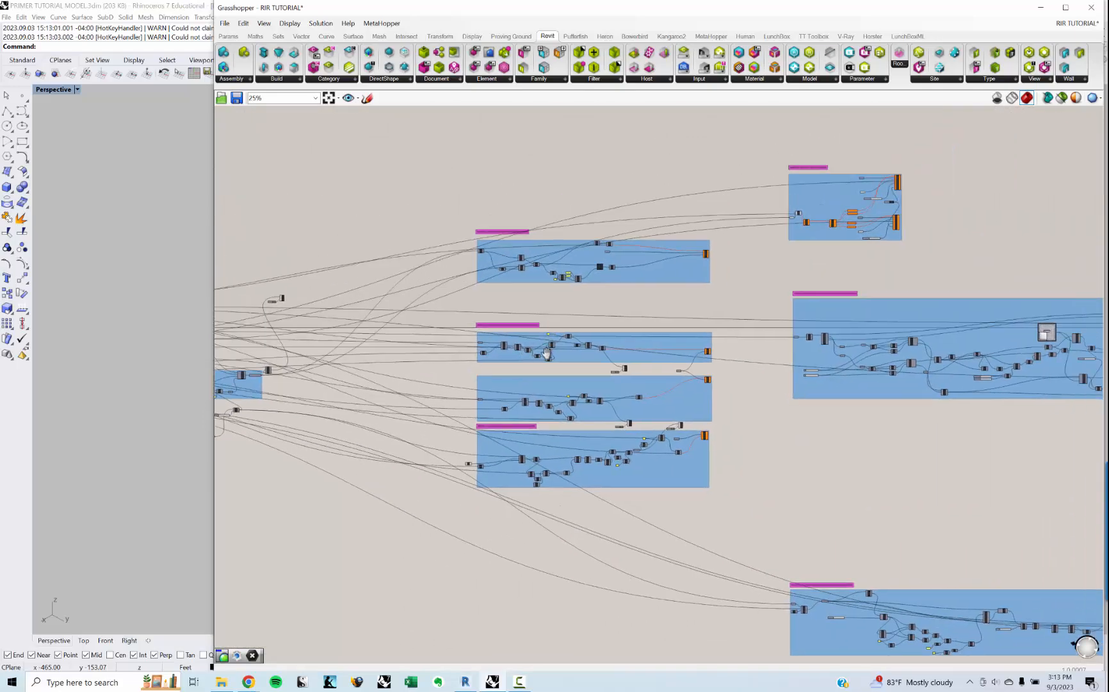
{"action": "right_click_drag", "start_coordinate": [265, 378], "coordinate": [518, 355]}
{"action": "right_click_drag", "start_coordinate": [248, 310], "coordinate": [469, 298]}
- Examine the PART I component groups that set up the tower massing divisions and their links to the inputs
{"action": "scroll", "coordinate": [467, 295], "scroll_direction": "up", "scroll_amount": 4}
{"action": "right_click_drag", "start_coordinate": [598, 336], "coordinate": [566, 292]}
{"action": "scroll", "coordinate": [566, 290], "scroll_direction": "up", "scroll_amount": 3}
{"action": "right_click_drag", "start_coordinate": [613, 257], "coordinate": [552, 273]}
{"action": "scroll", "coordinate": [564, 227], "scroll_direction": "down", "scroll_amount": 1}
{"action": "scroll", "coordinate": [541, 242], "scroll_direction": "down", "scroll_amount": 1}
{"action": "scroll", "coordinate": [542, 242], "scroll_direction": "down", "scroll_amount": 1}
{"action": "scroll", "coordinate": [548, 287], "scroll_direction": "up", "scroll_amount": 2}
{"action": "left_click_drag", "start_coordinate": [552, 273], "coordinate": [549, 275]}
{"action": "right_click_drag", "start_coordinate": [550, 275], "coordinate": [547, 282]}
{"action": "scroll", "coordinate": [547, 285], "scroll_direction": "down", "scroll_amount": 3}
{"action": "scroll", "coordinate": [658, 297], "scroll_direction": "down", "scroll_amount": 1}
{"action": "right_click_drag", "start_coordinate": [720, 294], "coordinate": [611, 297]}
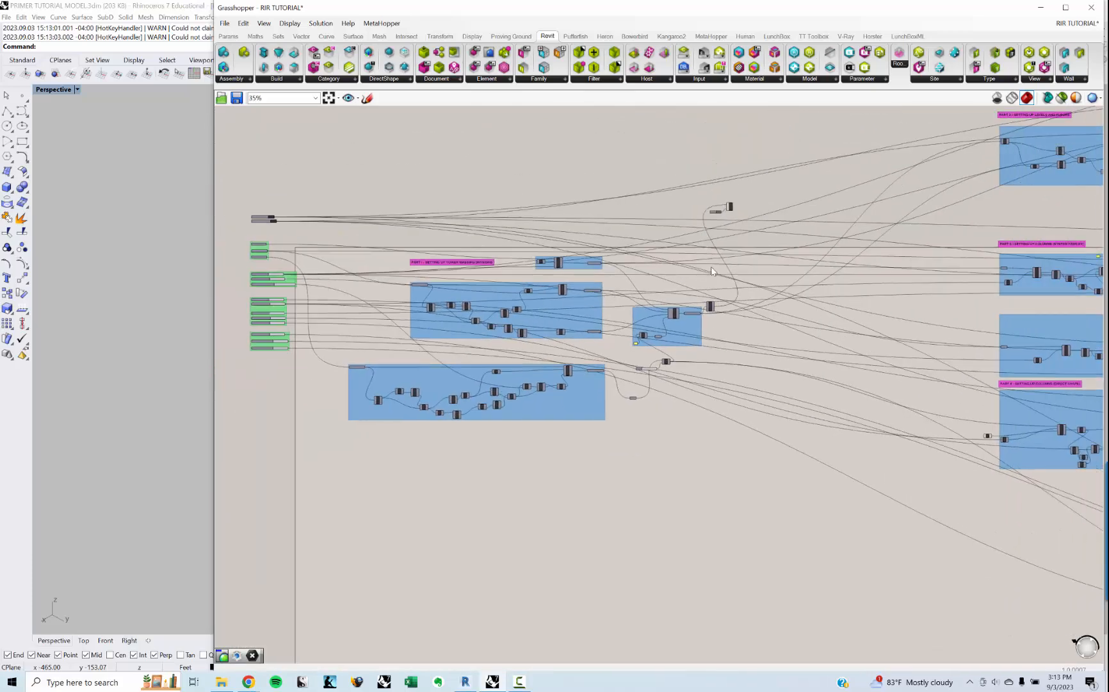
{"action": "scroll", "coordinate": [512, 282], "scroll_direction": "up", "scroll_amount": 2}
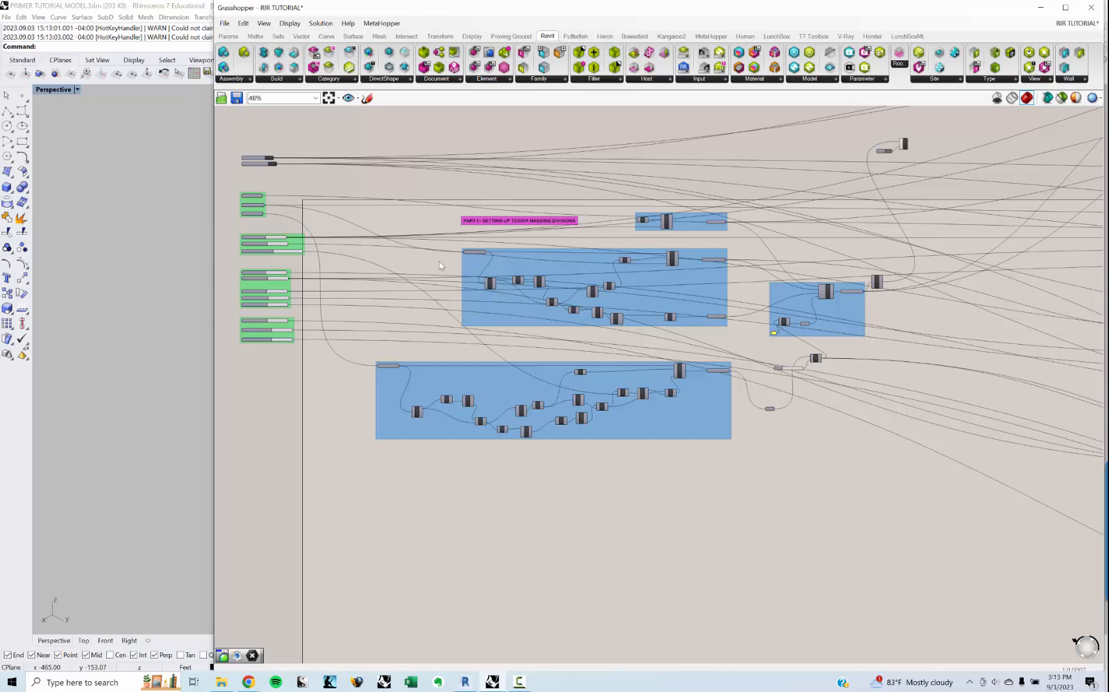
{"action": "mouse_move", "coordinate": [553, 193]}
{"action": "right_mouse_down"}
{"action": "mouse_move", "coordinate": [520, 199]}
{"action": "mouse_move", "coordinate": [538, 193]}
{"action": "mouse_move", "coordinate": [535, 204]}
{"action": "right_mouse_up"}
- Move the Grasshopper window aside so the tower in the Perspective viewport and the definition's inputs can be viewed together
{"action": "left_click_drag", "start_coordinate": [350, 9], "coordinate": [683, 218]}
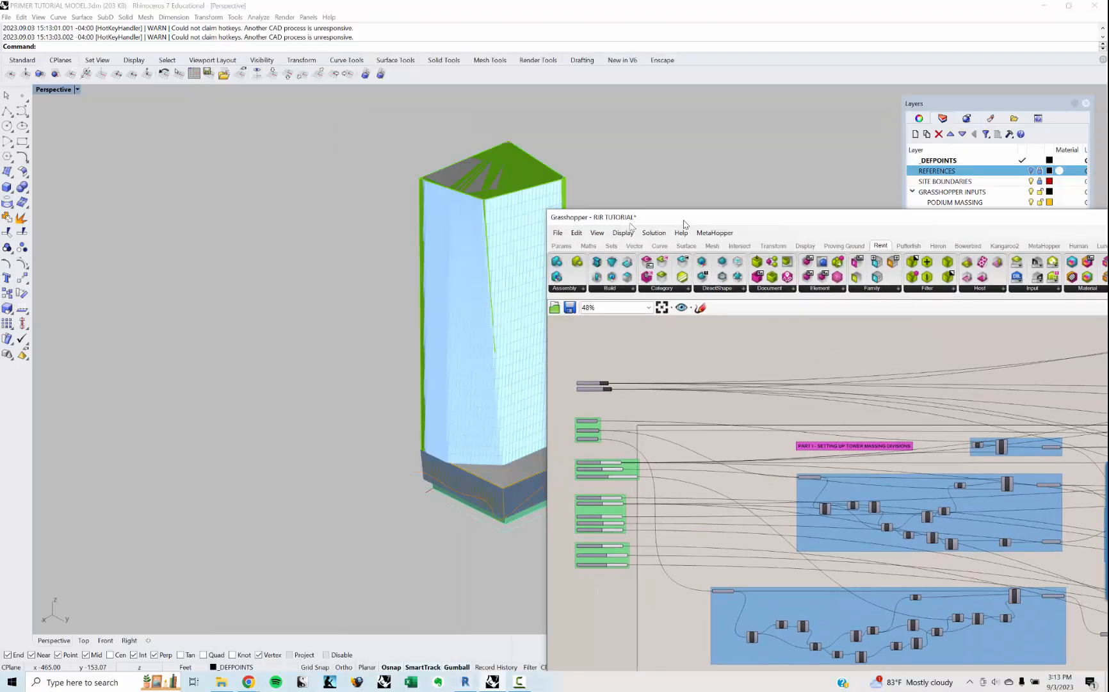
{"action": "right_click_drag", "start_coordinate": [363, 293], "coordinate": [468, 310]}
{"action": "scroll", "coordinate": [751, 379], "scroll_direction": "up", "scroll_amount": 6}
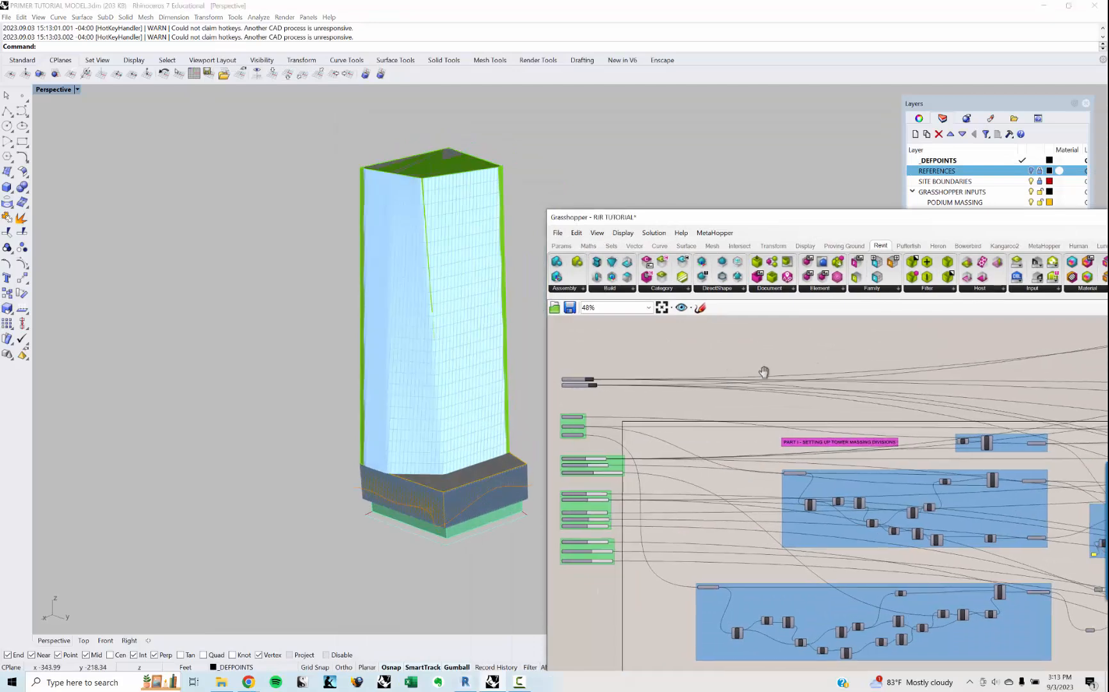
{"action": "scroll", "coordinate": [705, 441], "scroll_direction": "down", "scroll_amount": 2}
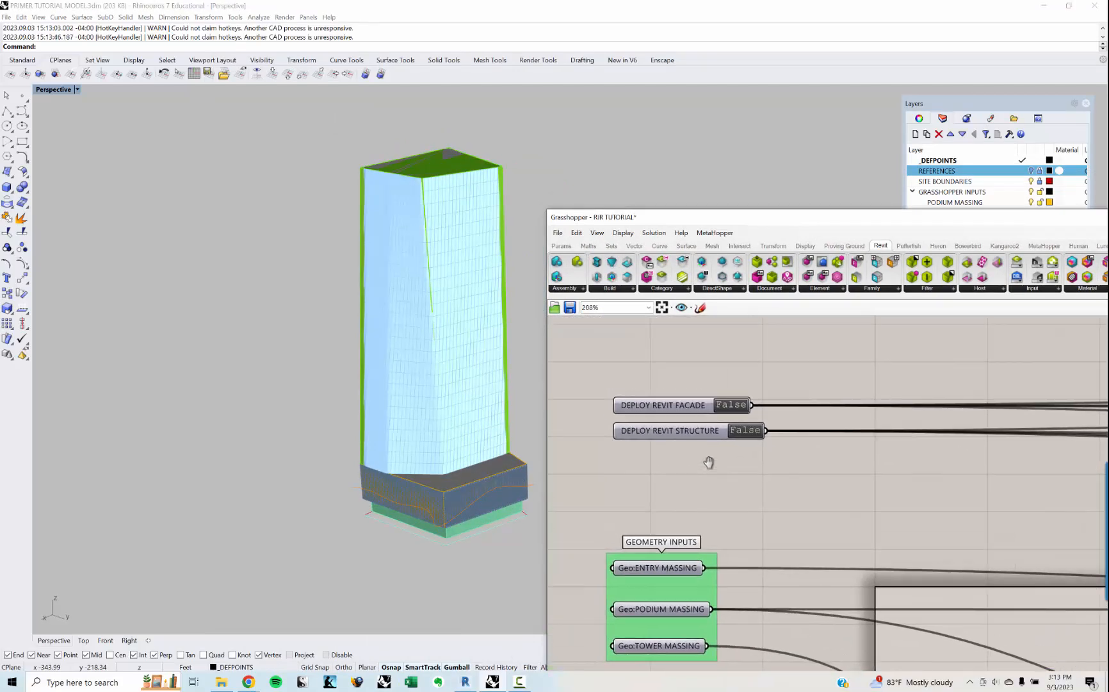
{"action": "right_click_drag", "start_coordinate": [488, 440], "coordinate": [459, 421], "text": "shift"}
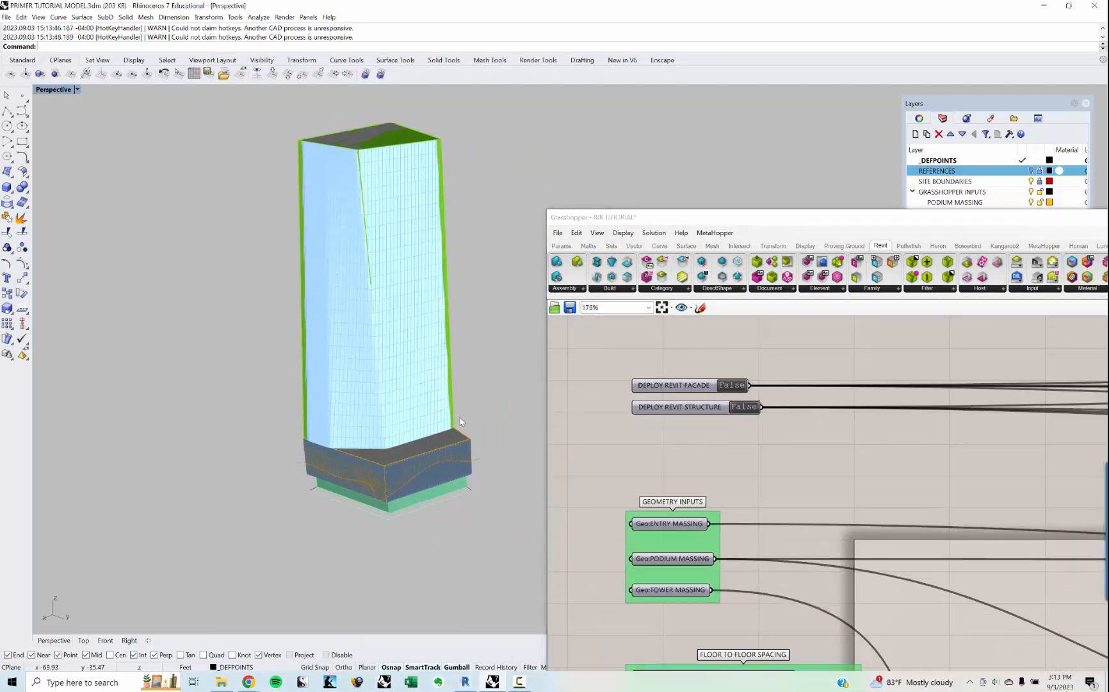
- Hide the PODIUM MASSING, TOWER MASSING and ENTRY layers, leaving the Grasshopper preview in view
{"action": "left_click", "coordinate": [1003, 173]}
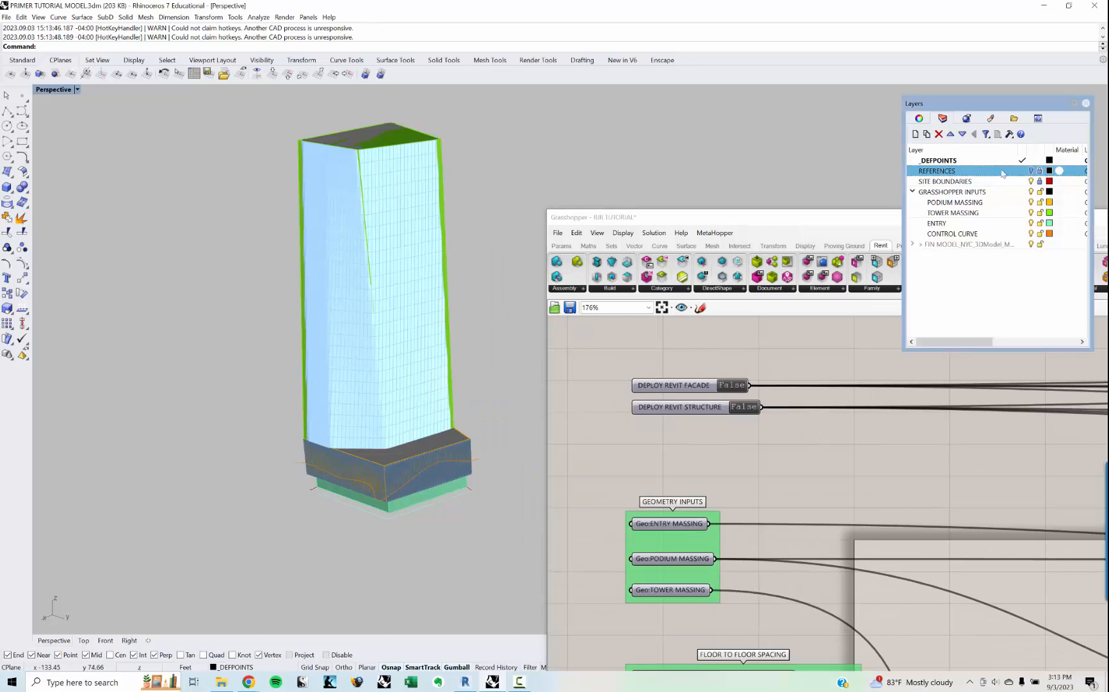
{"action": "left_click", "coordinate": [1032, 202]}
{"action": "left_click", "coordinate": [1032, 212]}
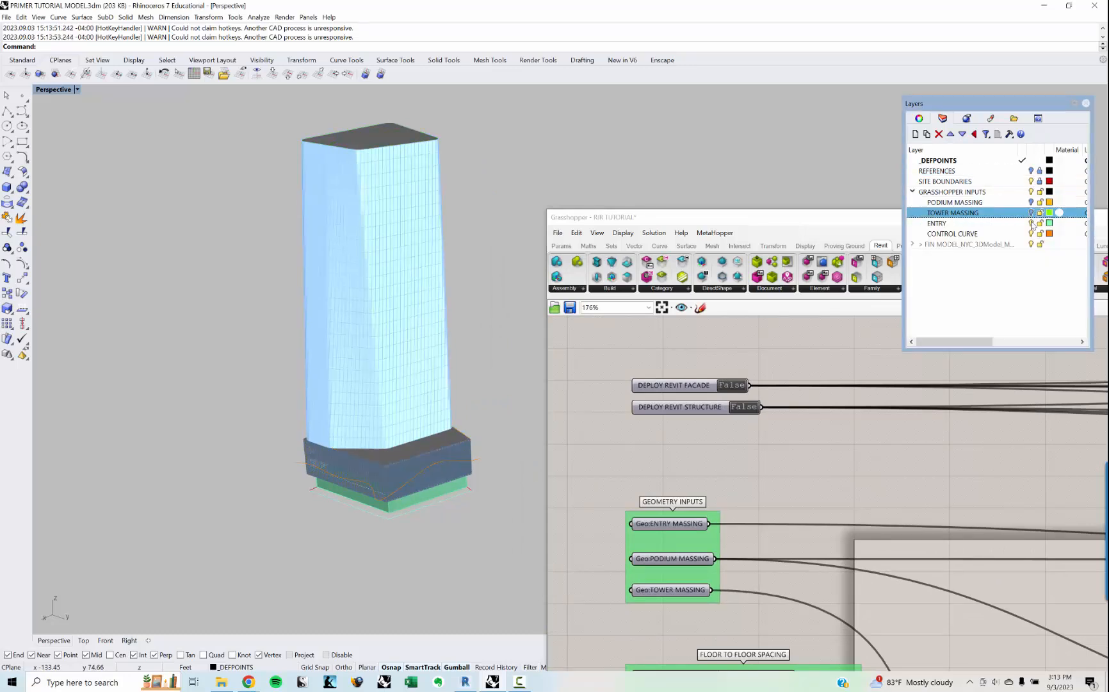
{"action": "left_click", "coordinate": [1032, 223]}
{"action": "right_click_drag", "start_coordinate": [353, 531], "coordinate": [347, 522], "text": "shift"}
{"action": "scroll", "coordinate": [346, 449], "scroll_direction": "up", "scroll_amount": 10}
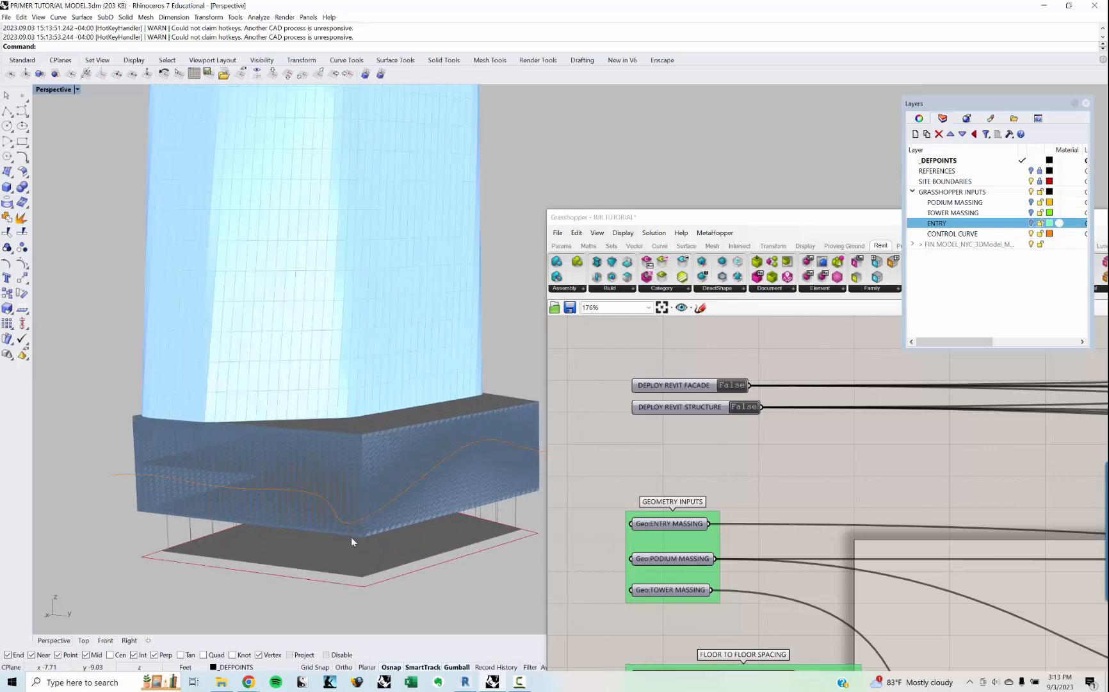
{"action": "scroll", "coordinate": [243, 526], "scroll_direction": "down", "scroll_amount": 8}
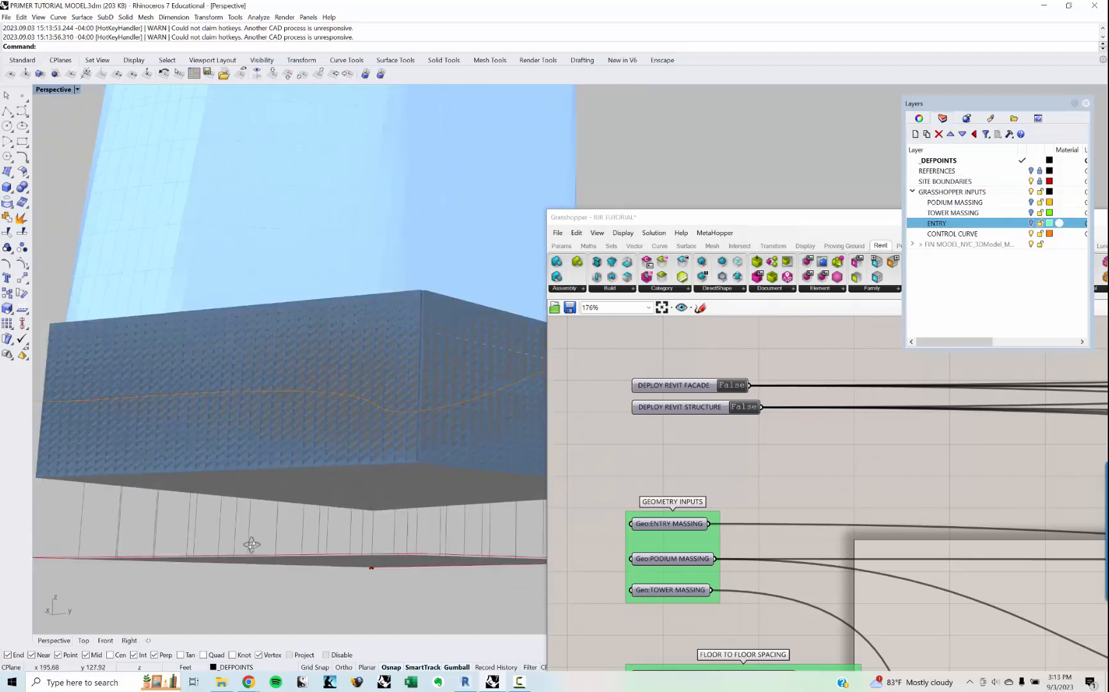
- Set ROUNDED FACADE U DIVISIONS to 45 and inspect the tower facade grid
{"action": "right_click_drag", "start_coordinate": [727, 664], "coordinate": [739, 509]}
{"action": "right_click_drag", "start_coordinate": [343, 435], "coordinate": [348, 464]}
{"action": "scroll", "coordinate": [801, 438], "scroll_direction": "down", "scroll_amount": 2}
{"action": "right_click_drag", "start_coordinate": [807, 584], "coordinate": [797, 417]}
{"action": "scroll", "coordinate": [774, 590], "scroll_direction": "up", "scroll_amount": 4}
{"action": "right_click_drag", "start_coordinate": [776, 588], "coordinate": [793, 561]}
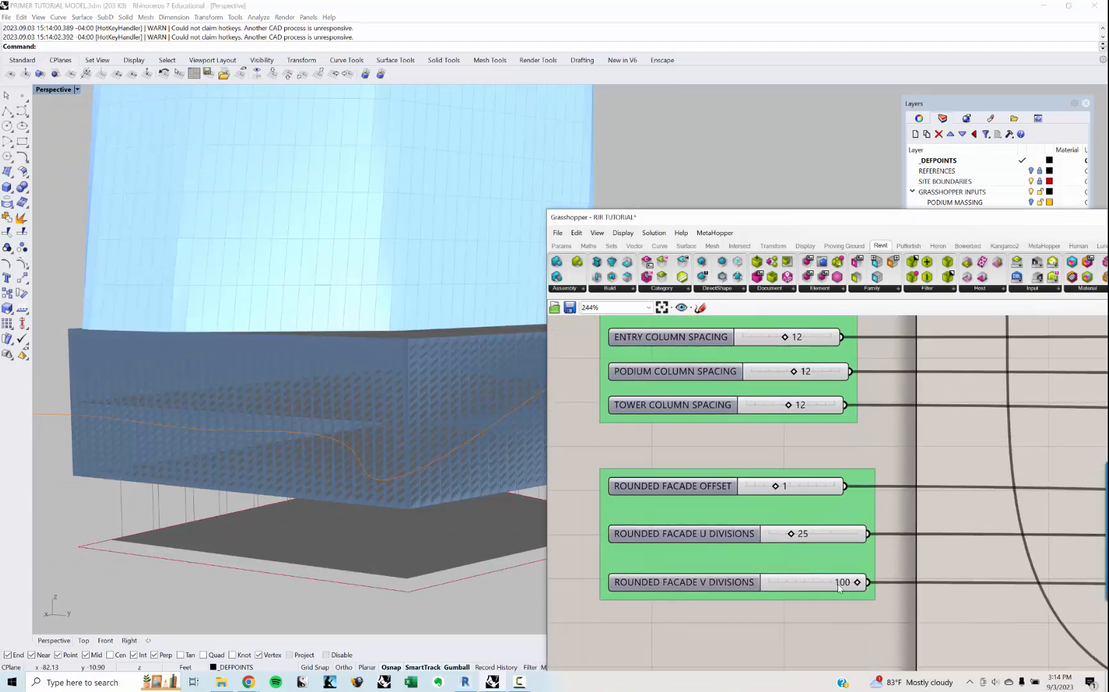
{"action": "double_click", "coordinate": [799, 539]}
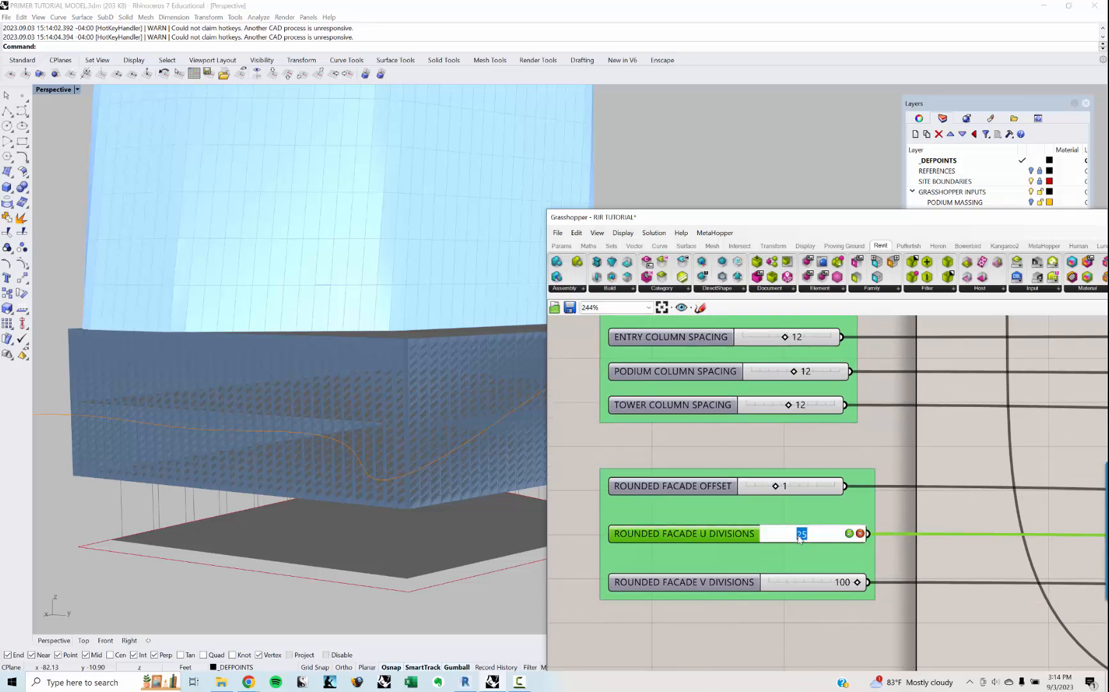
{"action": "key", "text": "Return"}
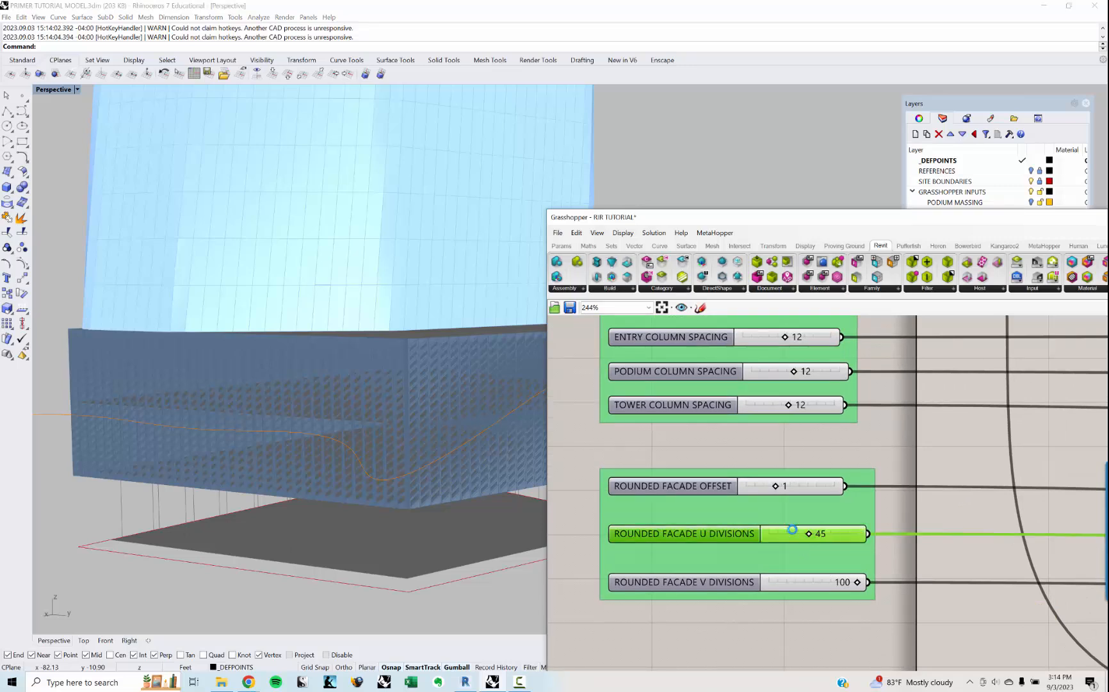
{"action": "right_click_drag", "start_coordinate": [340, 281], "coordinate": [343, 342], "text": "shift"}
{"action": "scroll", "coordinate": [343, 343], "scroll_direction": "down", "scroll_amount": 2}
{"action": "scroll", "coordinate": [342, 340], "scroll_direction": "down", "scroll_amount": 2}
{"action": "right_click_drag", "start_coordinate": [342, 216], "coordinate": [324, 340], "text": "shift"}
- Set ROUNDED FACADE U DIVISIONS back to 25
{"action": "left_click", "coordinate": [820, 537]}
{"action": "double_click", "coordinate": [821, 540]}
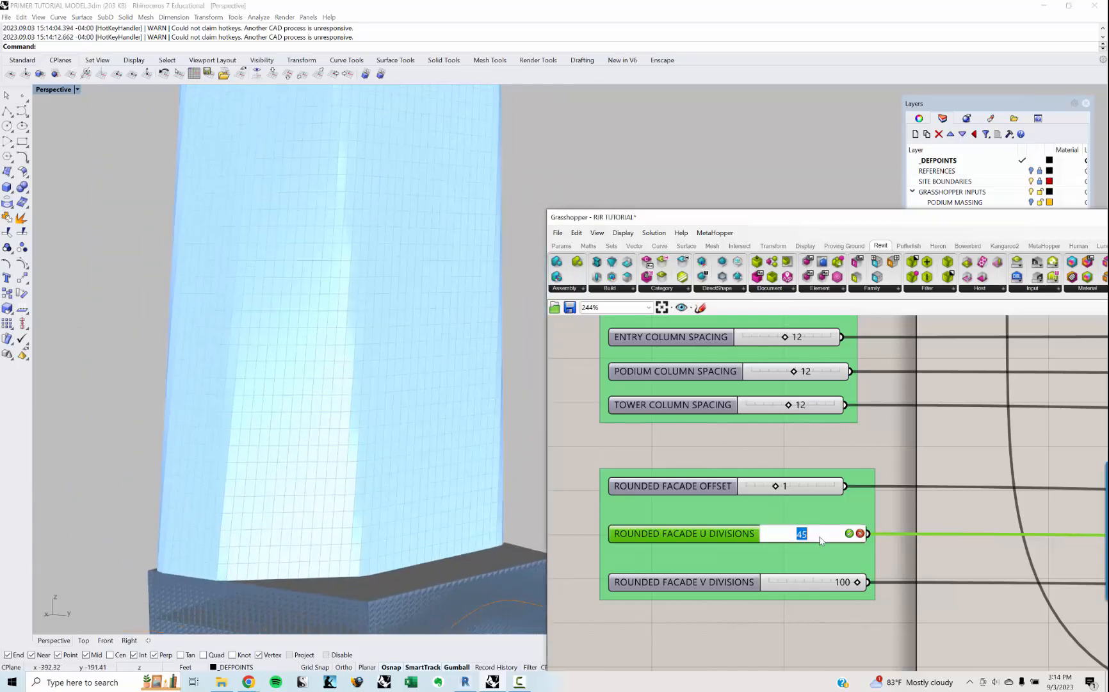
{"action": "key", "text": "Return"}
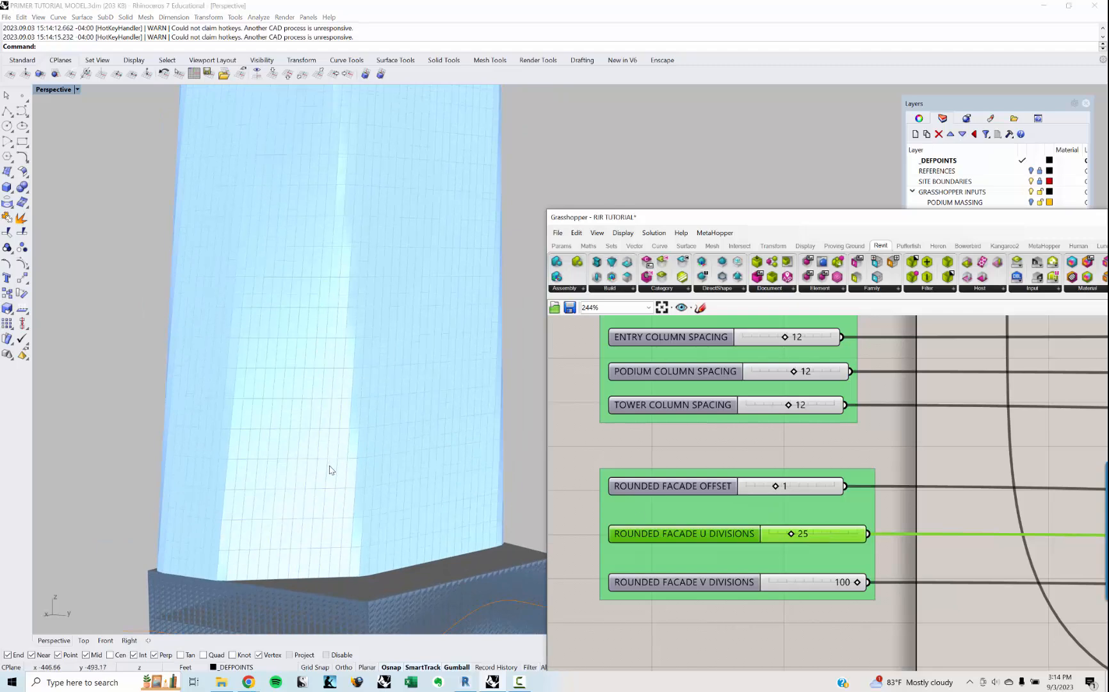
{"action": "right_click_drag", "start_coordinate": [329, 462], "coordinate": [329, 471]}
- Set ROUNDED FACADE V DIVISIONS to 50 and inspect the tower's panels
{"action": "left_click", "coordinate": [841, 587]}
{"action": "double_click", "coordinate": [841, 586]}
{"action": "type", "text": "50"}
{"action": "key", "text": "Return"}
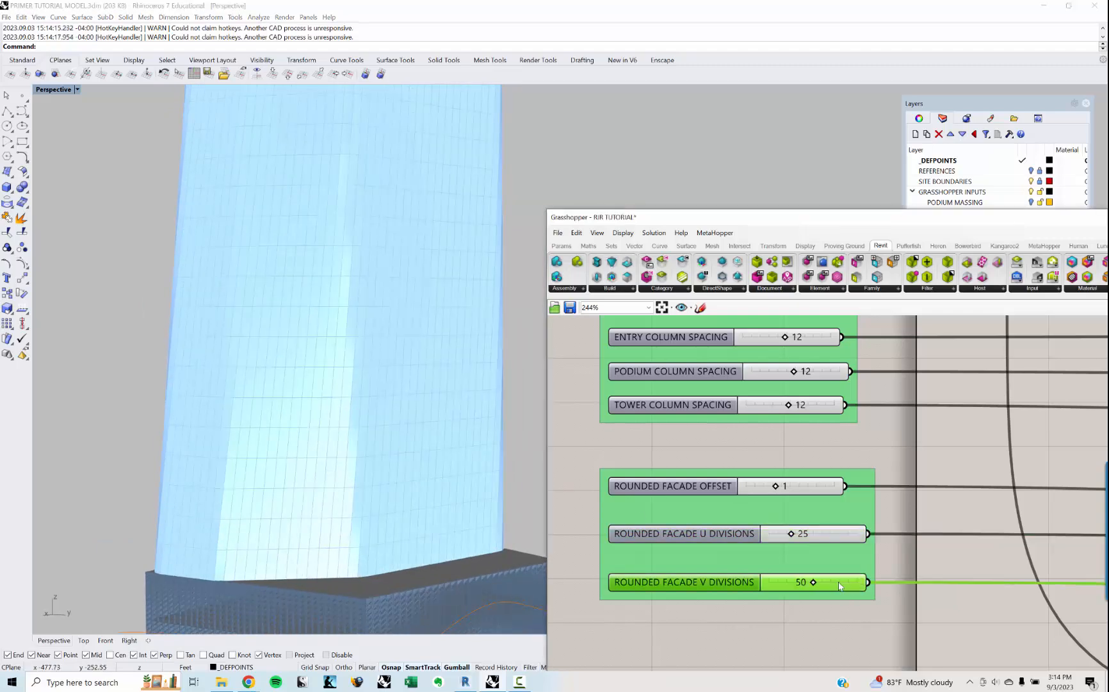
{"action": "right_click_drag", "start_coordinate": [378, 431], "coordinate": [397, 449]}
- Set ROUNDED FACADE V DIVISIONS back to 100 and review the full tower facade
{"action": "left_click", "coordinate": [798, 576]}
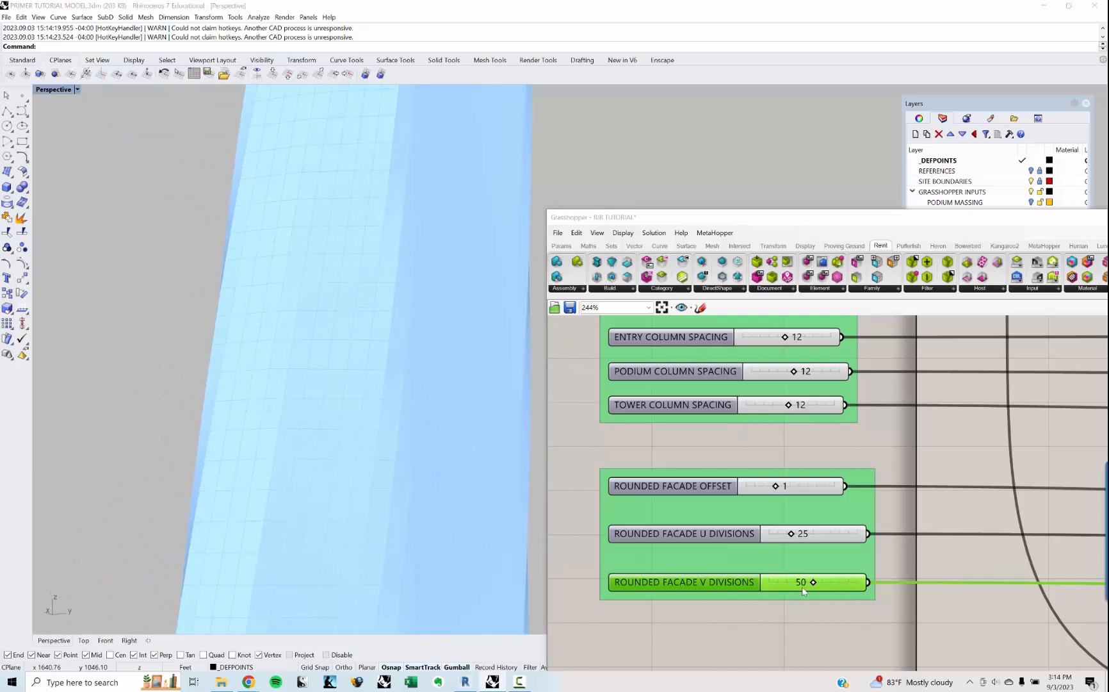
{"action": "double_click", "coordinate": [800, 579]}
{"action": "type", "text": "10"}
{"action": "key", "text": "Return"}
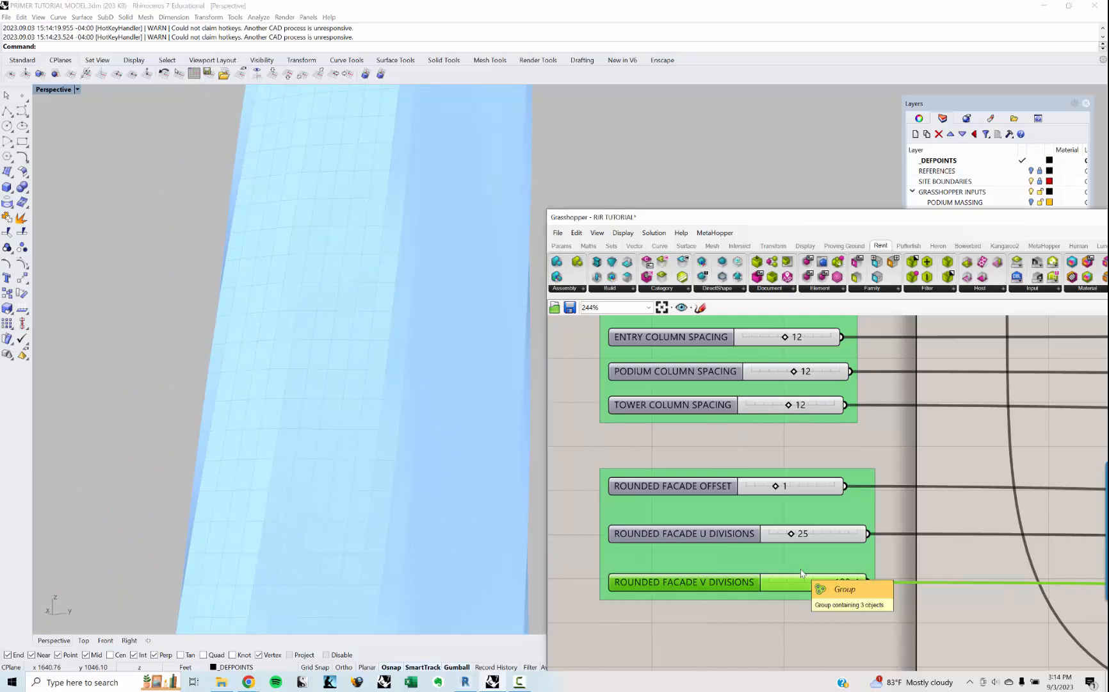
{"action": "right_click_drag", "start_coordinate": [336, 373], "coordinate": [541, 410]}
{"action": "scroll", "coordinate": [378, 468], "scroll_direction": "down", "scroll_amount": 5}
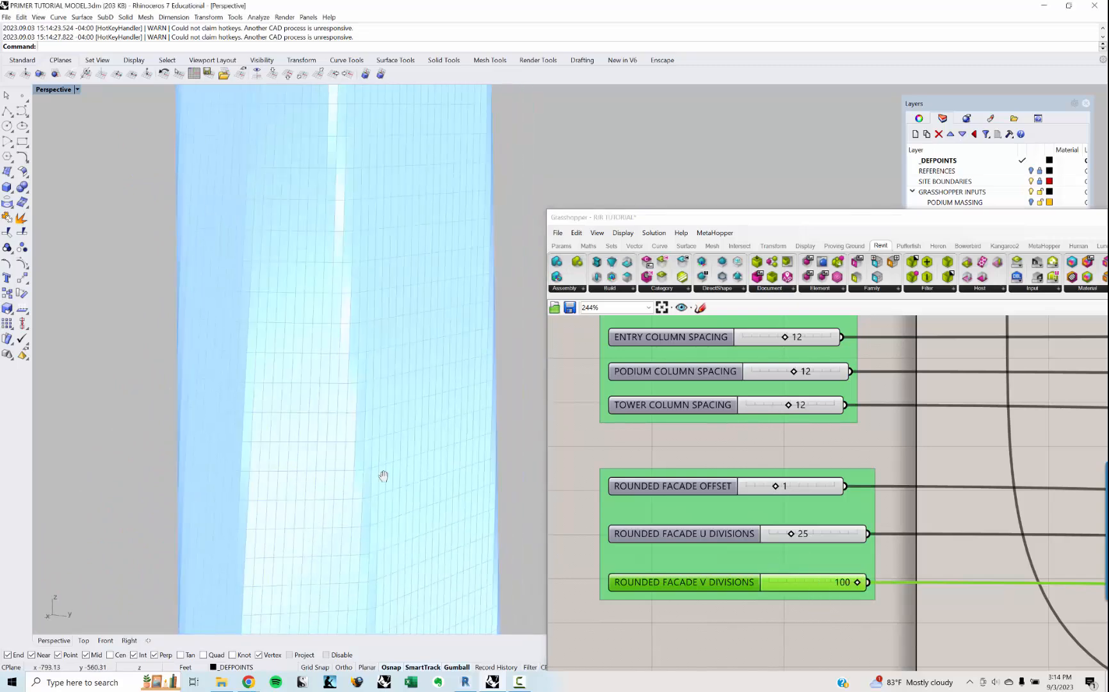
{"action": "scroll", "coordinate": [785, 472], "scroll_direction": "down", "scroll_amount": 1}
- Turn off the preview of the output components beside the podium facade group, and undo that change
{"action": "scroll", "coordinate": [787, 476], "scroll_direction": "down", "scroll_amount": 10}
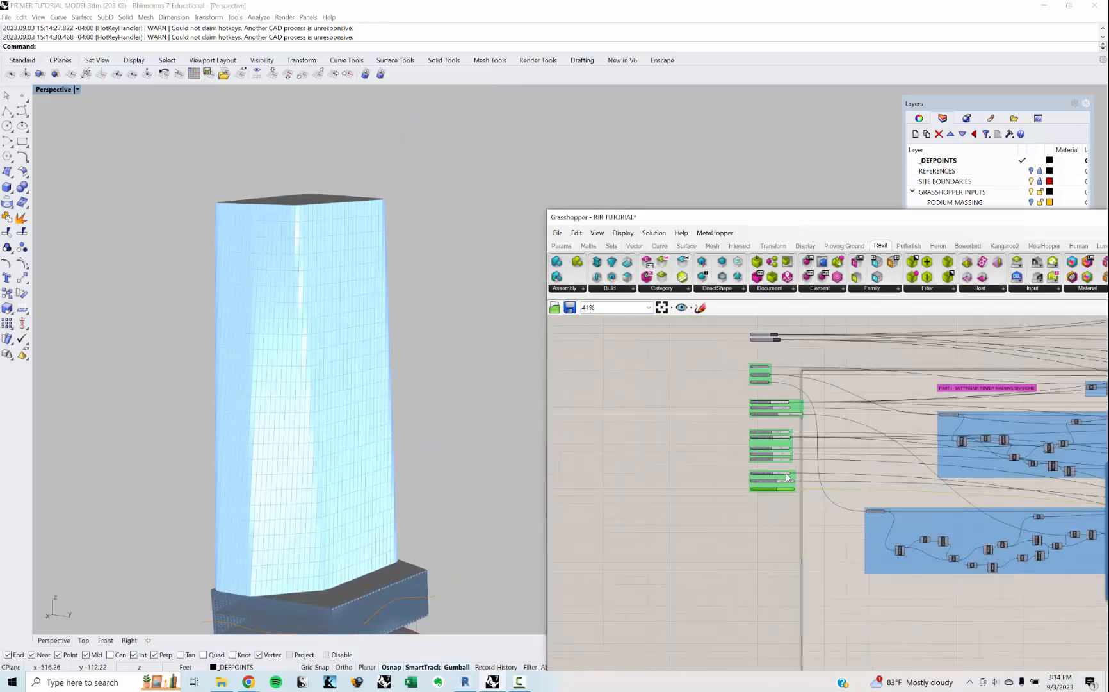
{"action": "right_click_drag", "start_coordinate": [953, 487], "coordinate": [869, 490]}
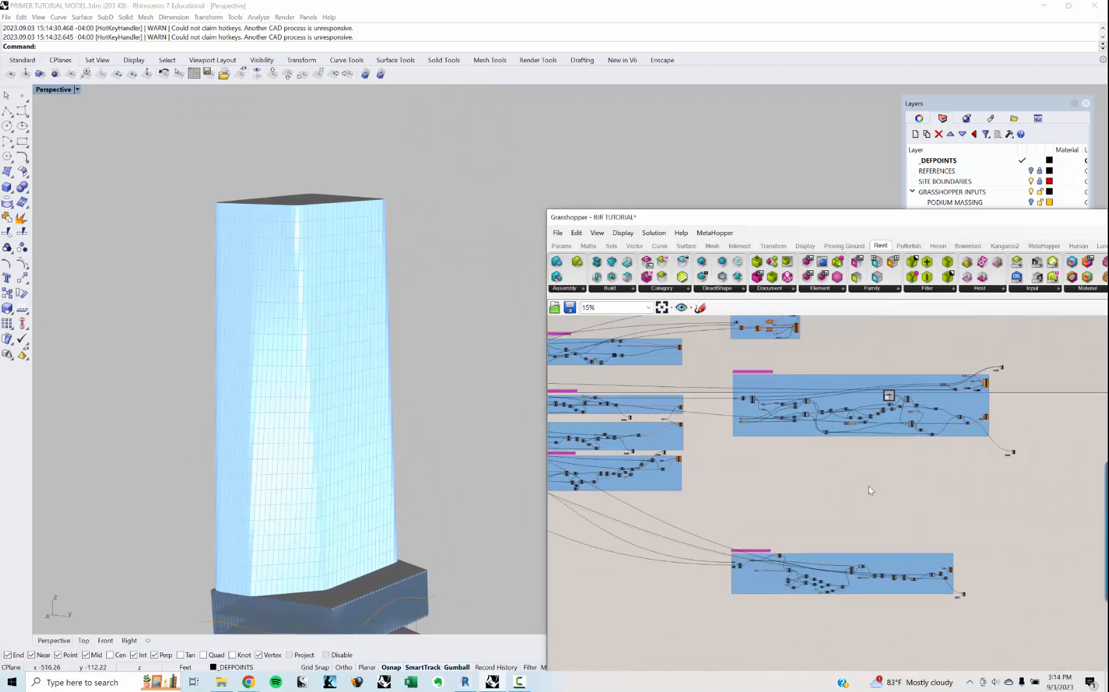
{"action": "left_click_drag", "start_coordinate": [997, 433], "coordinate": [1035, 482]}
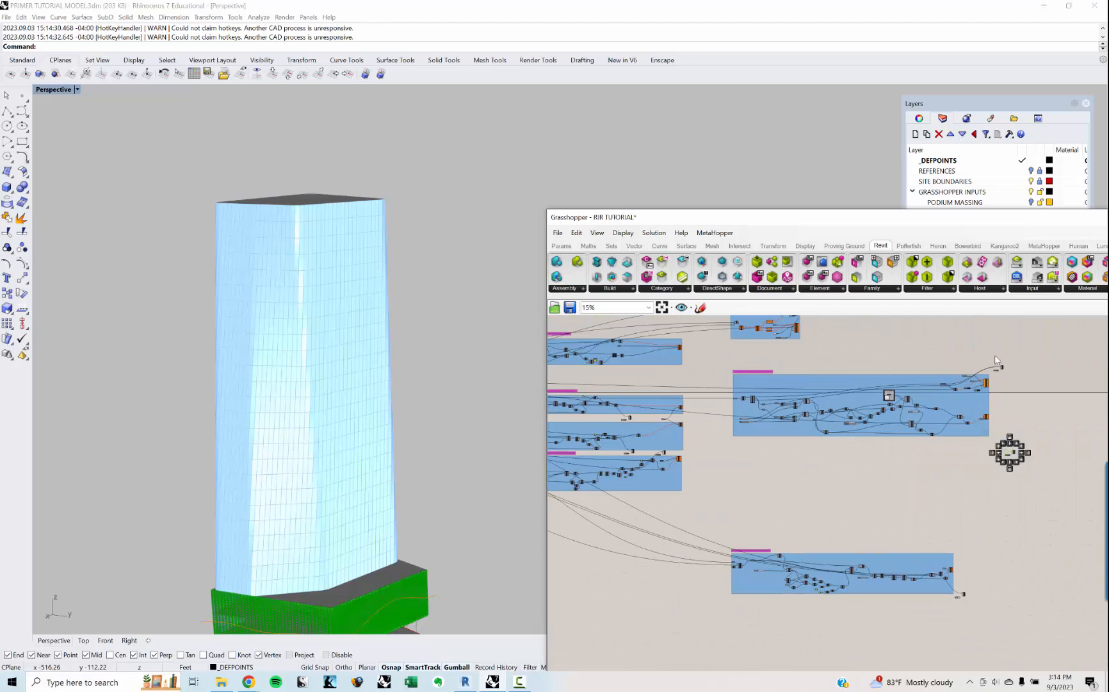
{"action": "scroll", "coordinate": [995, 354], "scroll_direction": "up", "scroll_amount": 2}
{"action": "left_click_drag", "start_coordinate": [987, 349], "coordinate": [1033, 385]}
{"action": "middle_click", "coordinate": [1038, 374]}
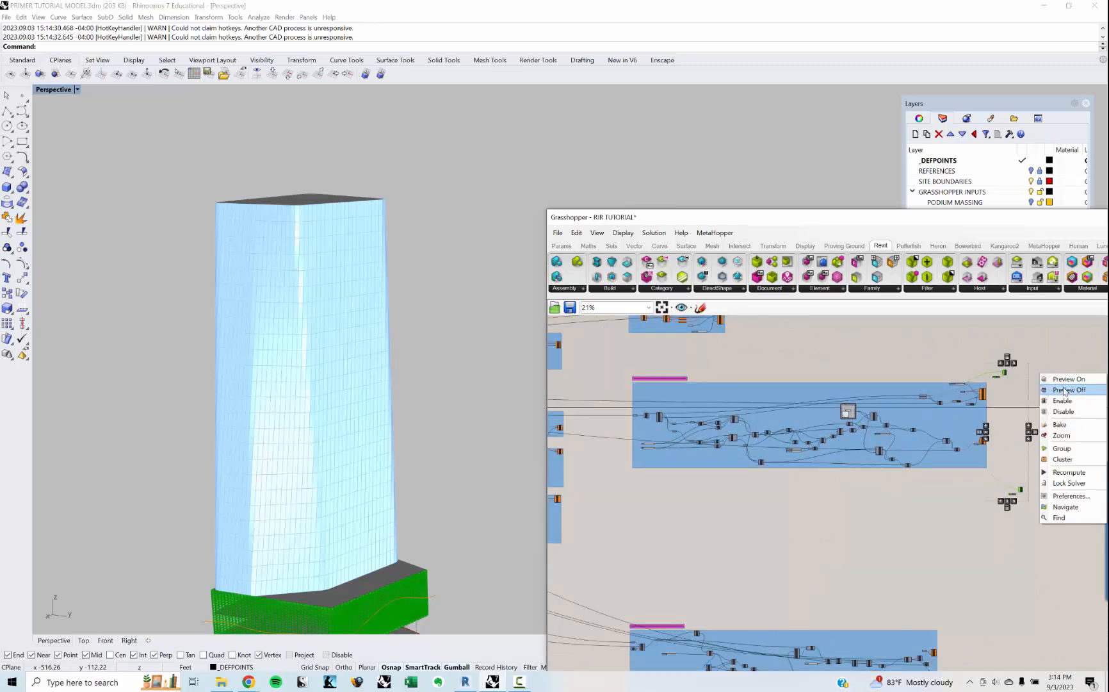
{"action": "left_click", "coordinate": [1062, 388]}
{"action": "key", "text": "ctrl+z"}
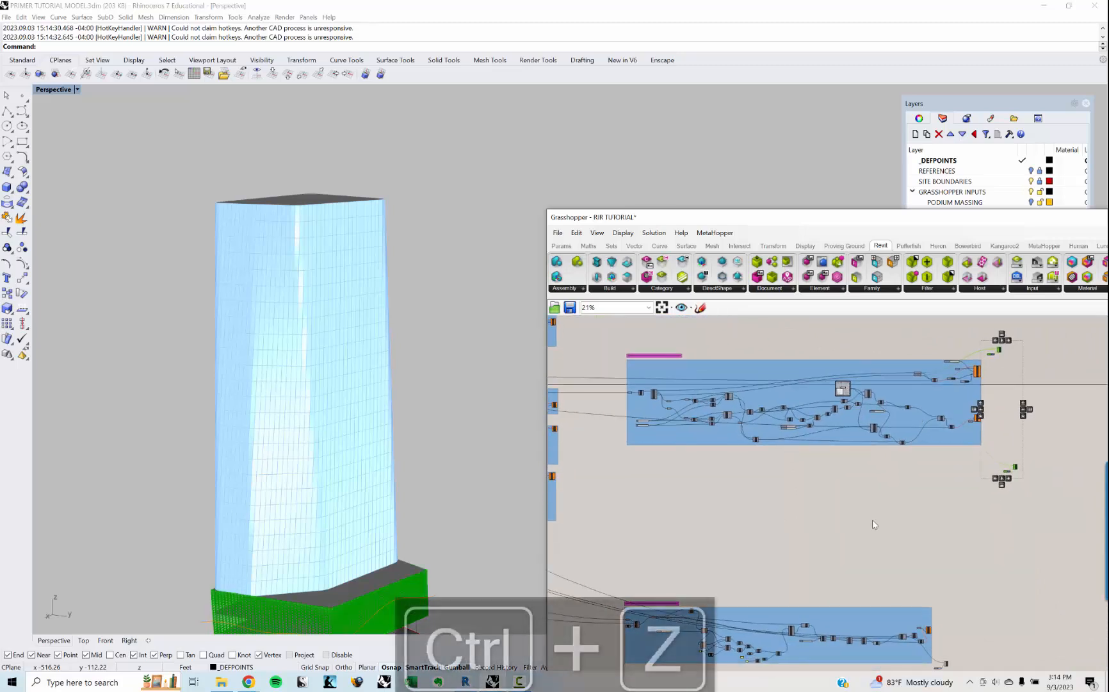
{"action": "scroll", "coordinate": [873, 520], "scroll_direction": "up", "scroll_amount": 2}
{"action": "left_click", "coordinate": [843, 515]}
- Set the upper of the two number sliders feeding the podium facade group to 10
{"action": "right_click_drag", "start_coordinate": [775, 492], "coordinate": [721, 581]}
{"action": "scroll", "coordinate": [665, 440], "scroll_direction": "up", "scroll_amount": 4}
{"action": "scroll", "coordinate": [665, 436], "scroll_direction": "up", "scroll_amount": 5}
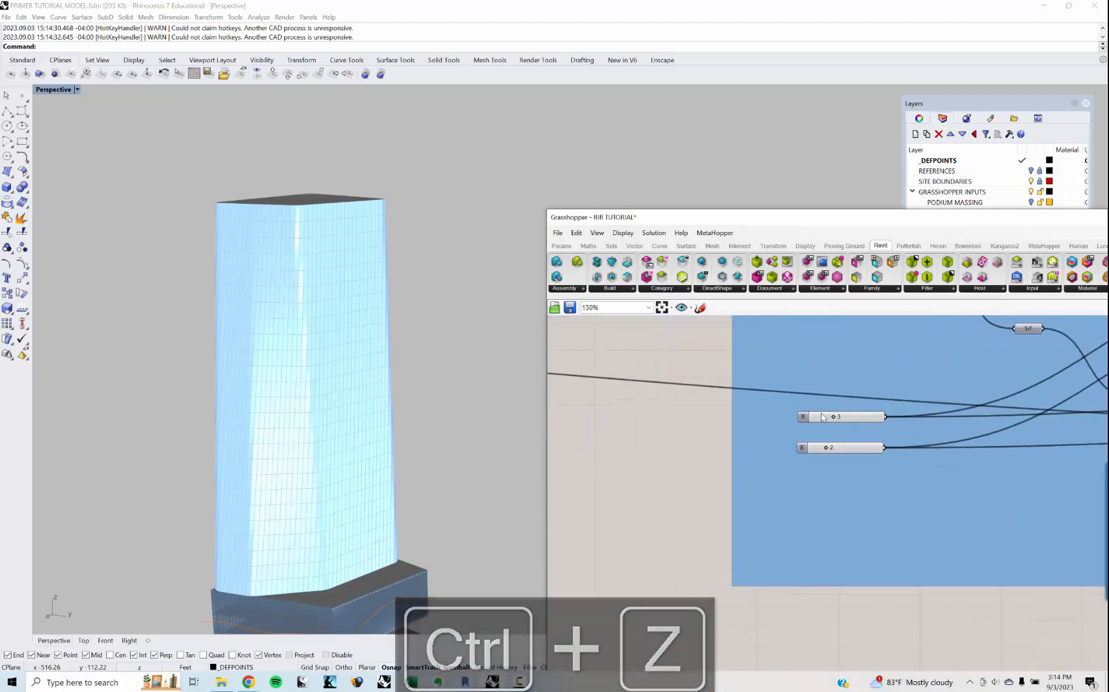
{"action": "scroll", "coordinate": [762, 509], "scroll_direction": "down", "scroll_amount": 3}
{"action": "right_click_drag", "start_coordinate": [910, 487], "coordinate": [977, 495]}
{"action": "right_click_drag", "start_coordinate": [457, 560], "coordinate": [488, 361]}
{"action": "scroll", "coordinate": [337, 588], "scroll_direction": "up", "scroll_amount": 4}
{"action": "scroll", "coordinate": [461, 427], "scroll_direction": "up", "scroll_amount": 7}
{"action": "right_click_drag", "start_coordinate": [461, 428], "coordinate": [424, 450], "text": "shift"}
{"action": "scroll", "coordinate": [392, 403], "scroll_direction": "down", "scroll_amount": 4}
{"action": "double_click", "coordinate": [793, 493]}
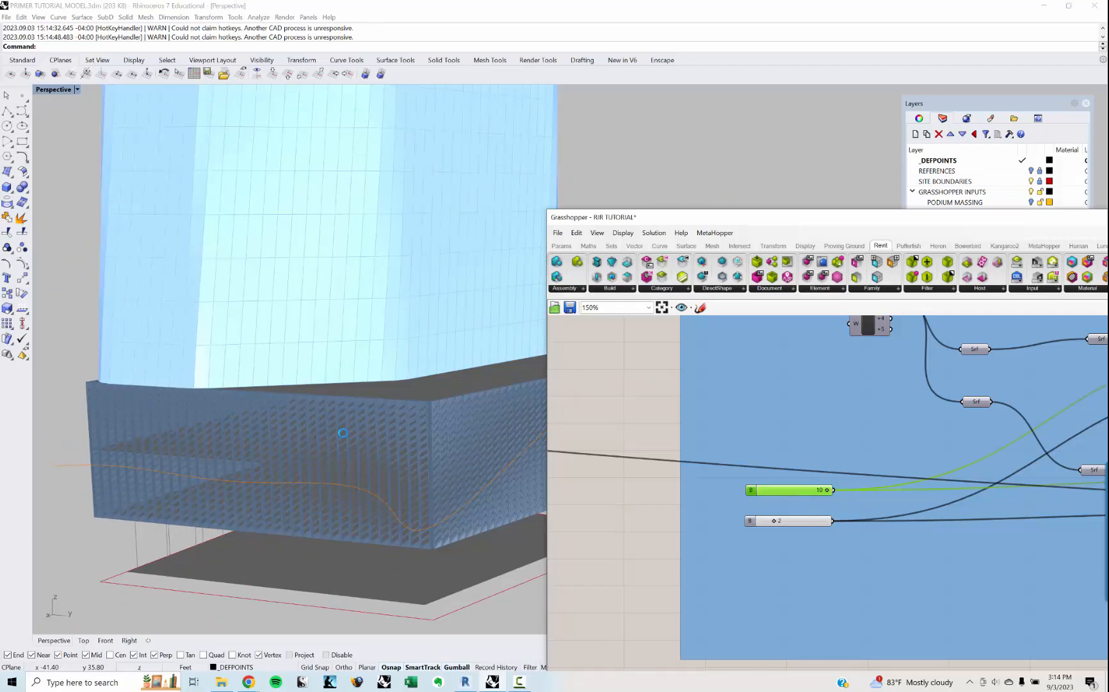
- Inspect the podium facade panels and undo the last change to the upper podium facade slider
{"action": "right_click_drag", "start_coordinate": [343, 433], "coordinate": [338, 467]}
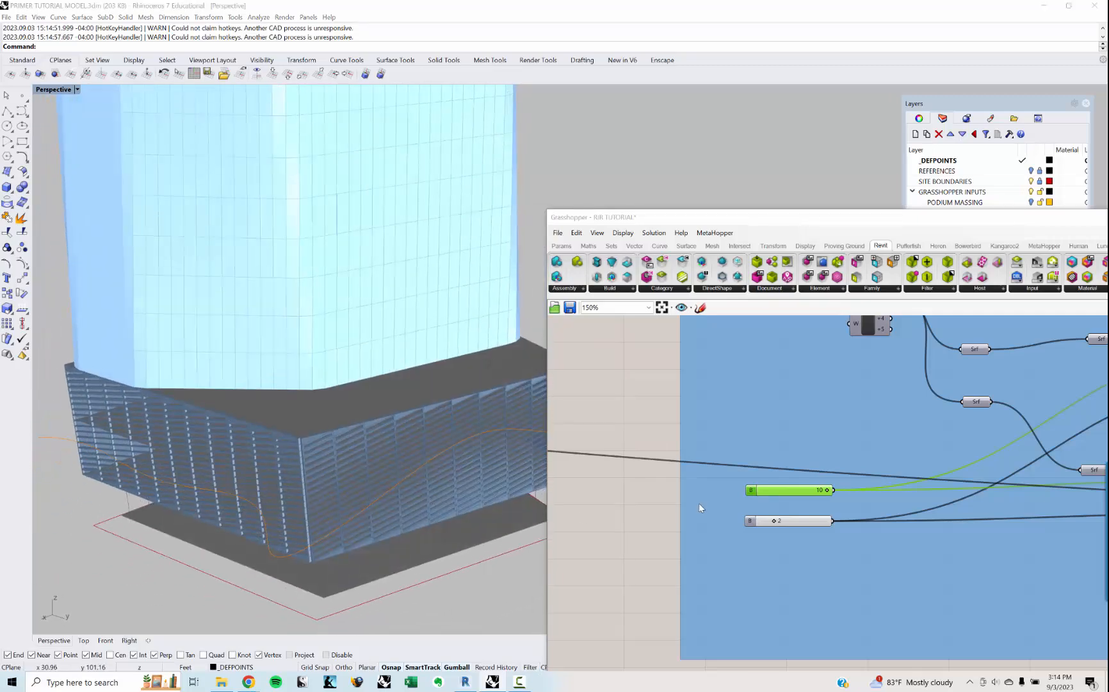
{"action": "left_click", "coordinate": [700, 506]}
{"action": "key", "text": "ctrl+z"}
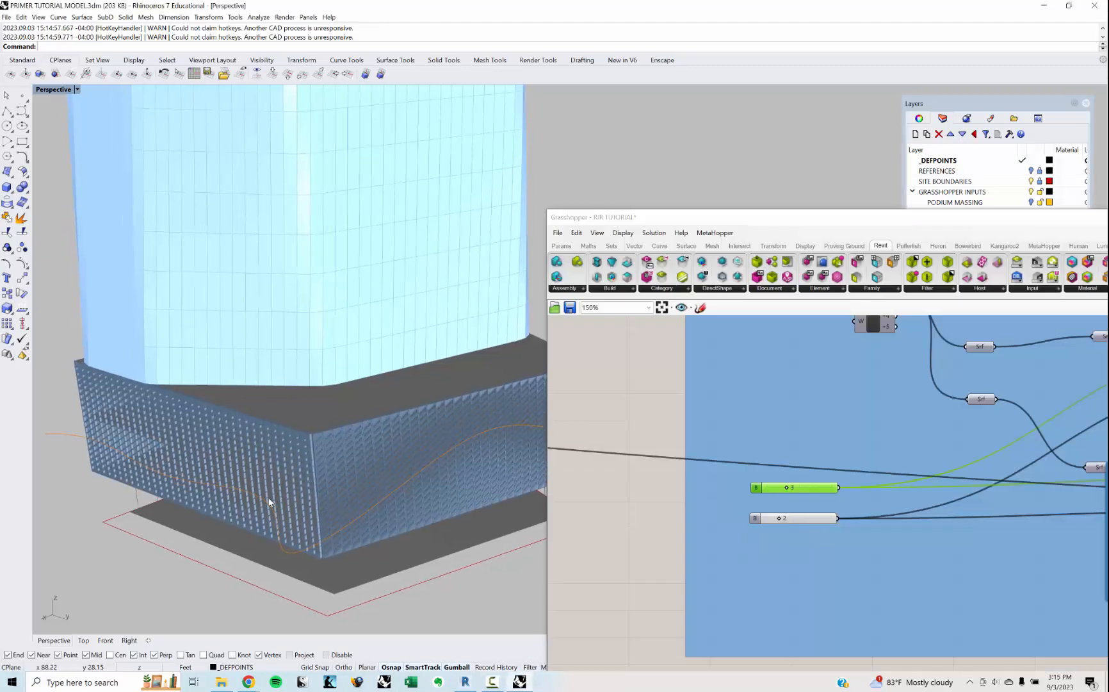
- Raise a control point near the end of the podium's control curve vertically and inspect the updated podium facade pattern
{"action": "left_click", "coordinate": [263, 499]}
{"action": "left_click", "coordinate": [274, 573]}
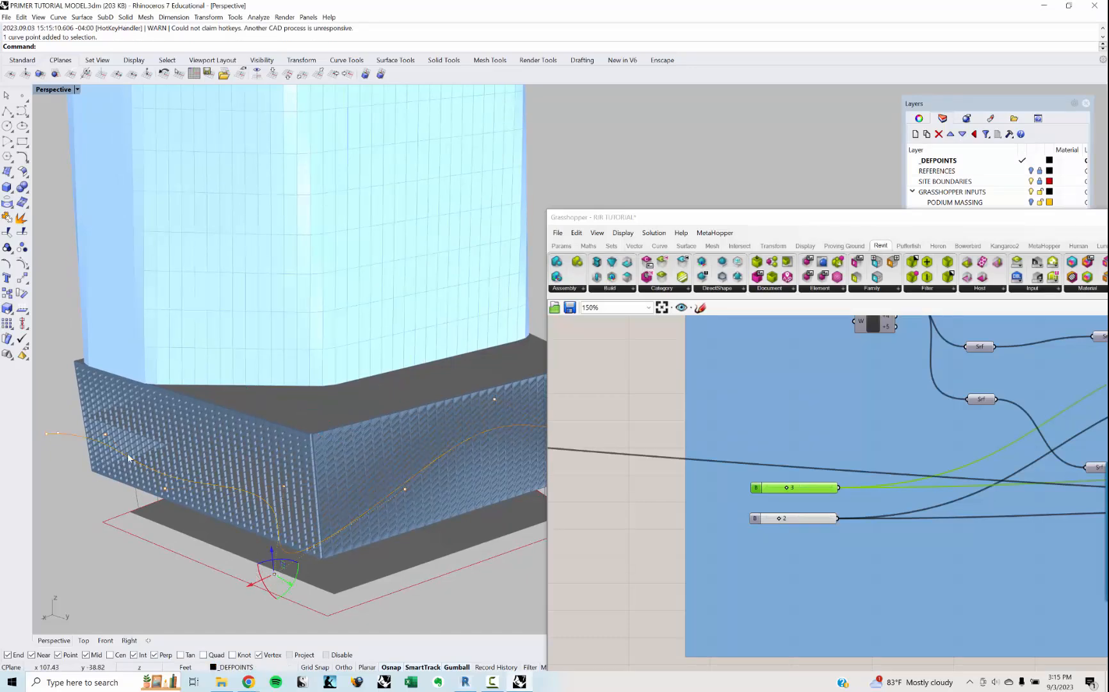
{"action": "right_click_drag", "start_coordinate": [108, 450], "coordinate": [268, 465], "text": "shift"}
{"action": "left_click", "coordinate": [246, 466]}
{"action": "left_click_drag", "start_coordinate": [245, 449], "coordinate": [265, 384]}
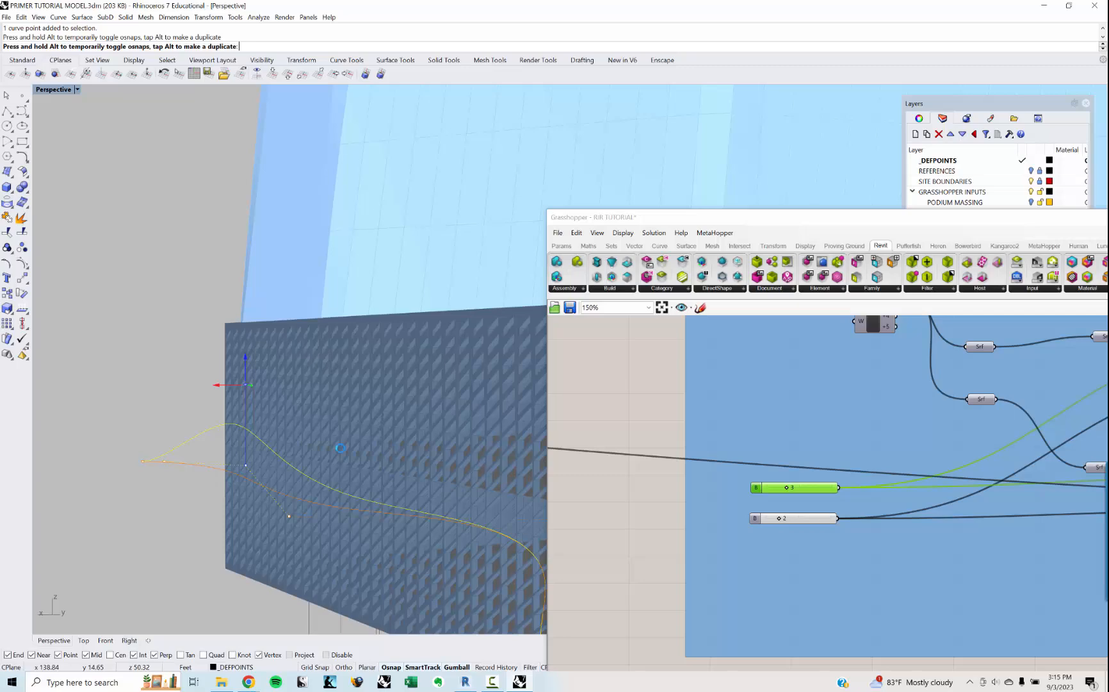
{"action": "left_click_drag", "start_coordinate": [340, 447], "coordinate": [333, 424]}
{"action": "right_click_drag", "start_coordinate": [237, 500], "coordinate": [306, 506]}
{"action": "scroll", "coordinate": [241, 436], "scroll_direction": "down", "scroll_amount": 3}
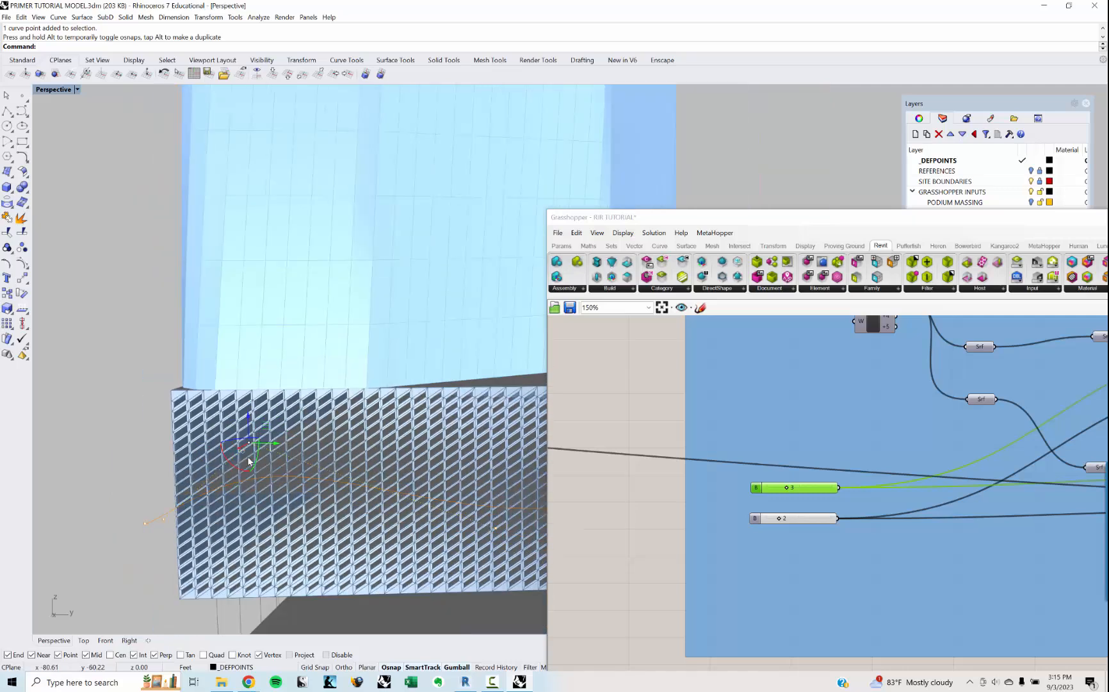
{"action": "scroll", "coordinate": [408, 491], "scroll_direction": "down", "scroll_amount": 6}
{"action": "right_click_drag", "start_coordinate": [403, 487], "coordinate": [318, 482], "text": "shift"}
{"action": "scroll", "coordinate": [368, 471], "scroll_direction": "up", "scroll_amount": 4}
{"action": "scroll", "coordinate": [353, 491], "scroll_direction": "down", "scroll_amount": 3}
{"action": "scroll", "coordinate": [319, 481], "scroll_direction": "down", "scroll_amount": 3}
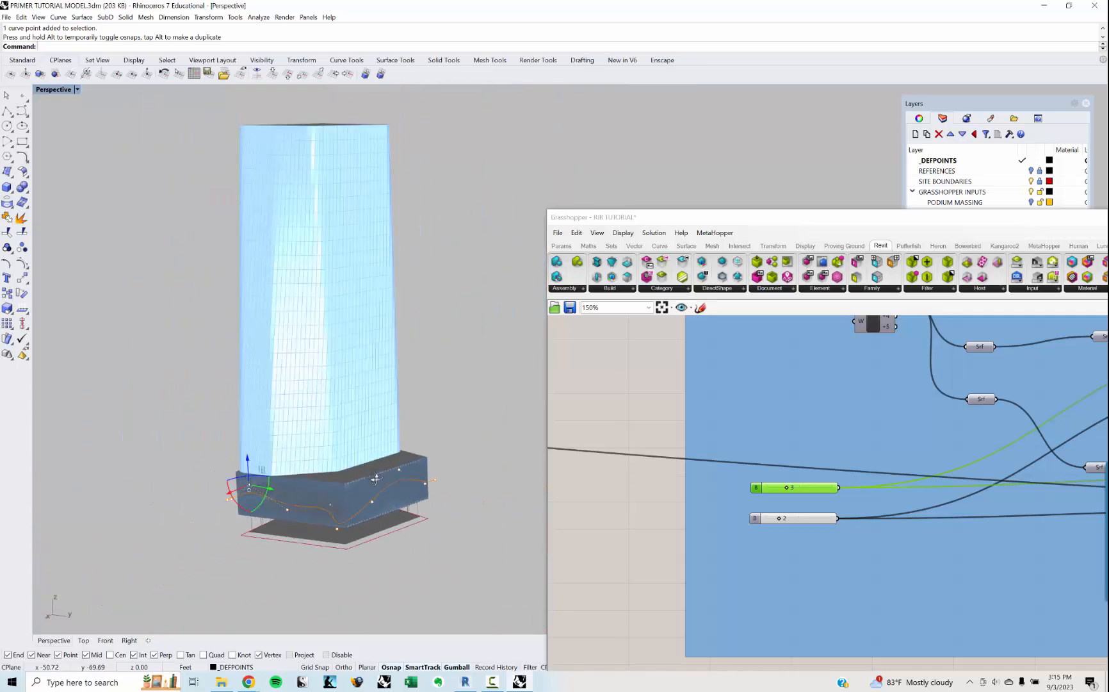
- Turn off the preview of the output components beside the podium facade group
{"action": "scroll", "coordinate": [695, 428], "scroll_direction": "down", "scroll_amount": 6}
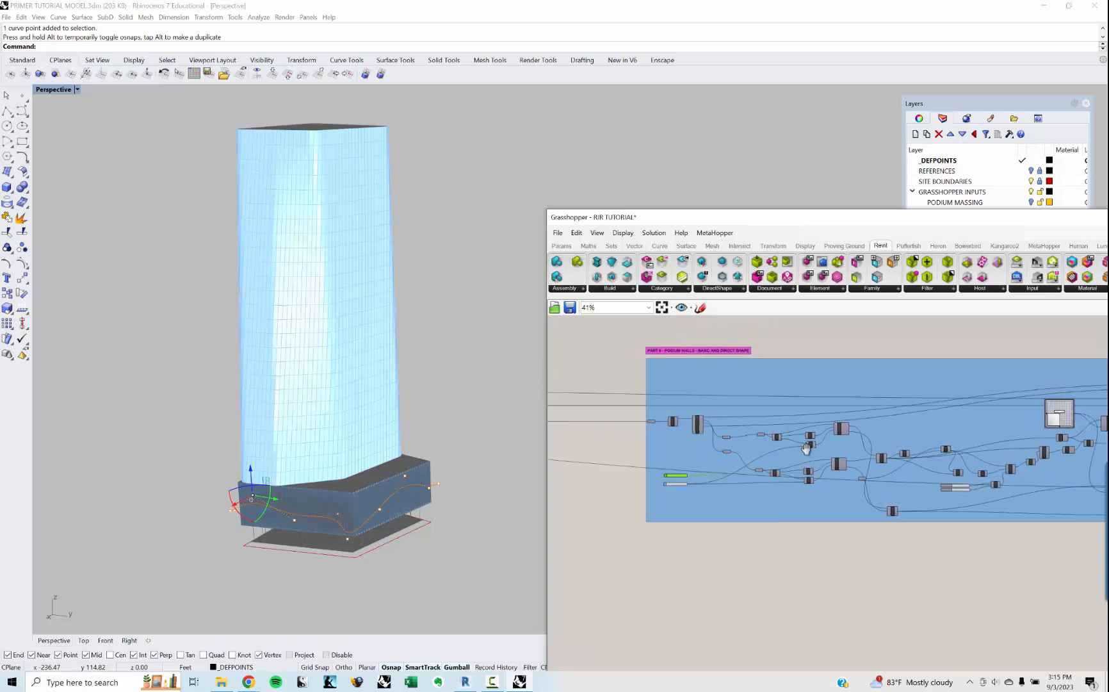
{"action": "scroll", "coordinate": [832, 409], "scroll_direction": "down", "scroll_amount": 3}
{"action": "left_click_drag", "start_coordinate": [842, 378], "coordinate": [946, 573]}
{"action": "right_click", "coordinate": [953, 534]}
{"action": "left_click", "coordinate": [977, 535]}
- Turn off the preview of the tower facade output components so only floors and columns are displayed
{"action": "right_click_drag", "start_coordinate": [854, 496], "coordinate": [864, 324]}
{"action": "scroll", "coordinate": [804, 527], "scroll_direction": "up", "scroll_amount": 3}
{"action": "left_click_drag", "start_coordinate": [795, 535], "coordinate": [812, 567]}
{"action": "right_click", "coordinate": [812, 567]}
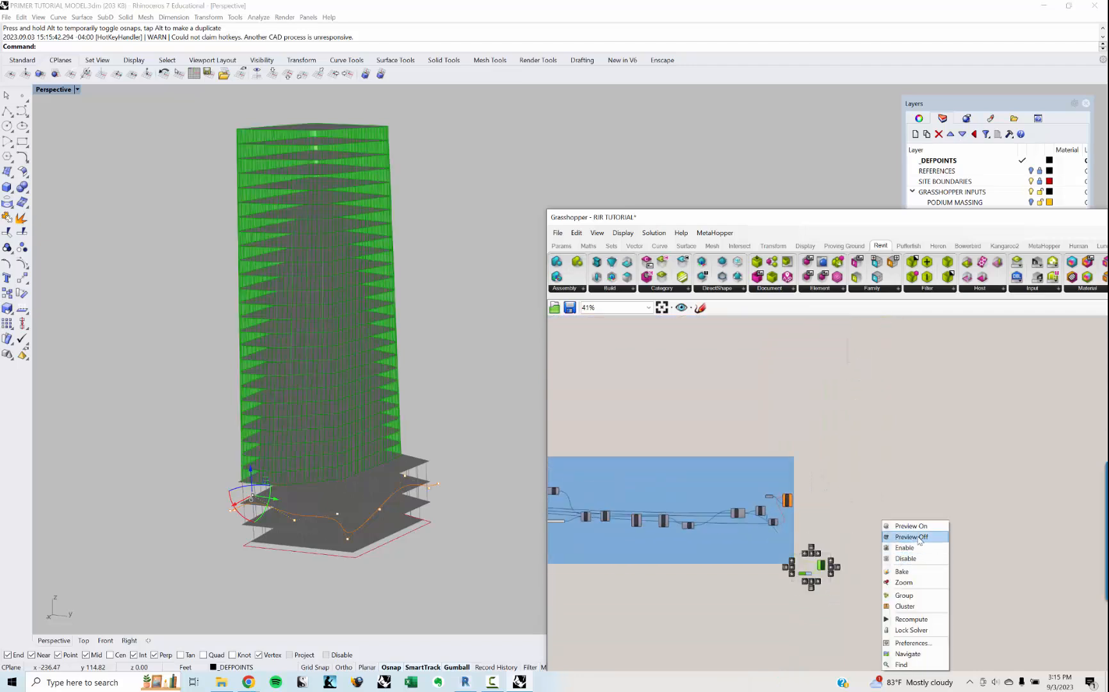
{"action": "left_click", "coordinate": [916, 537]}
{"action": "right_click_drag", "start_coordinate": [325, 364], "coordinate": [368, 405], "text": "shift"}
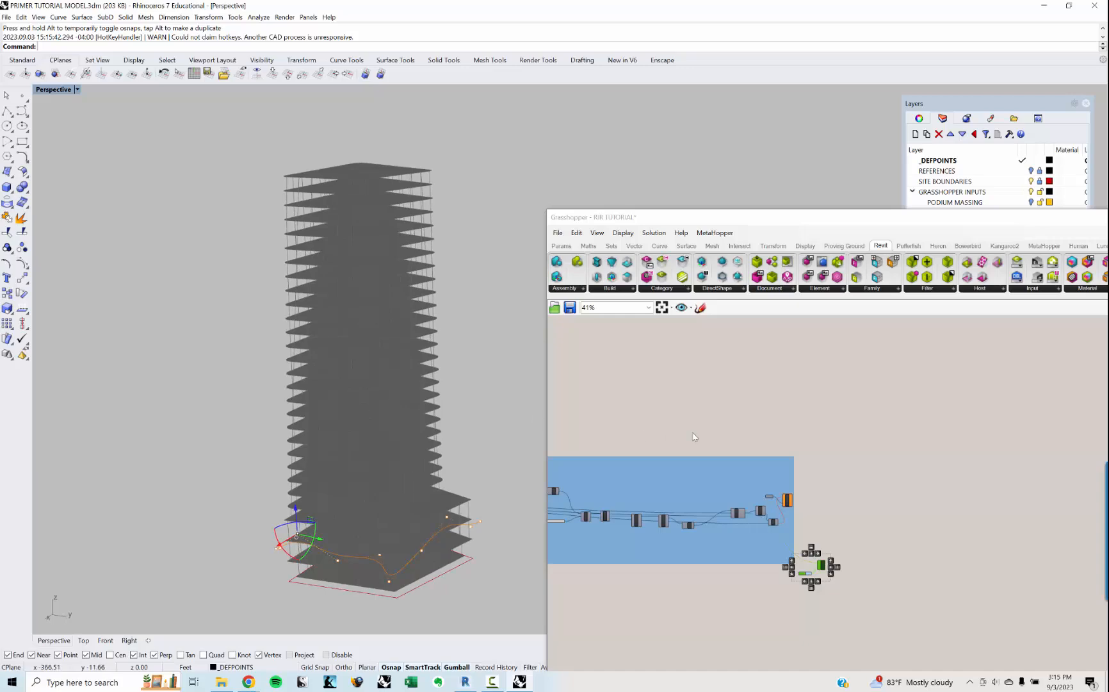
- Set TOWER TARGET FLOOR TO FLOOR to 10 in the floor-to-floor spacing group and review the tower's floor plates
{"action": "right_click_drag", "start_coordinate": [684, 436], "coordinate": [836, 413]}
{"action": "scroll", "coordinate": [837, 414], "scroll_direction": "down", "scroll_amount": 5}
{"action": "right_click_drag", "start_coordinate": [756, 450], "coordinate": [975, 567]}
{"action": "right_click_drag", "start_coordinate": [572, 447], "coordinate": [685, 441]}
{"action": "scroll", "coordinate": [684, 440], "scroll_direction": "up", "scroll_amount": 2}
{"action": "scroll", "coordinate": [684, 440], "scroll_direction": "up", "scroll_amount": 10}
{"action": "scroll", "coordinate": [660, 596], "scroll_direction": "up", "scroll_amount": 2}
{"action": "left_click", "coordinate": [924, 545]}
{"action": "double_click", "coordinate": [924, 546]}
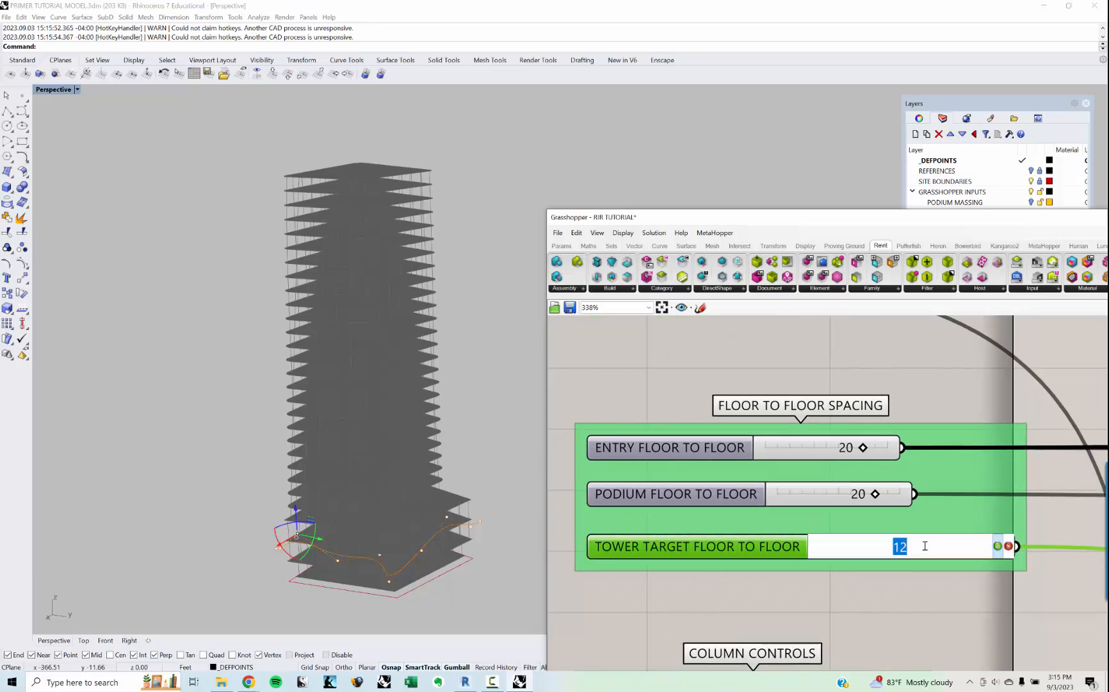
{"action": "key", "text": "Return"}
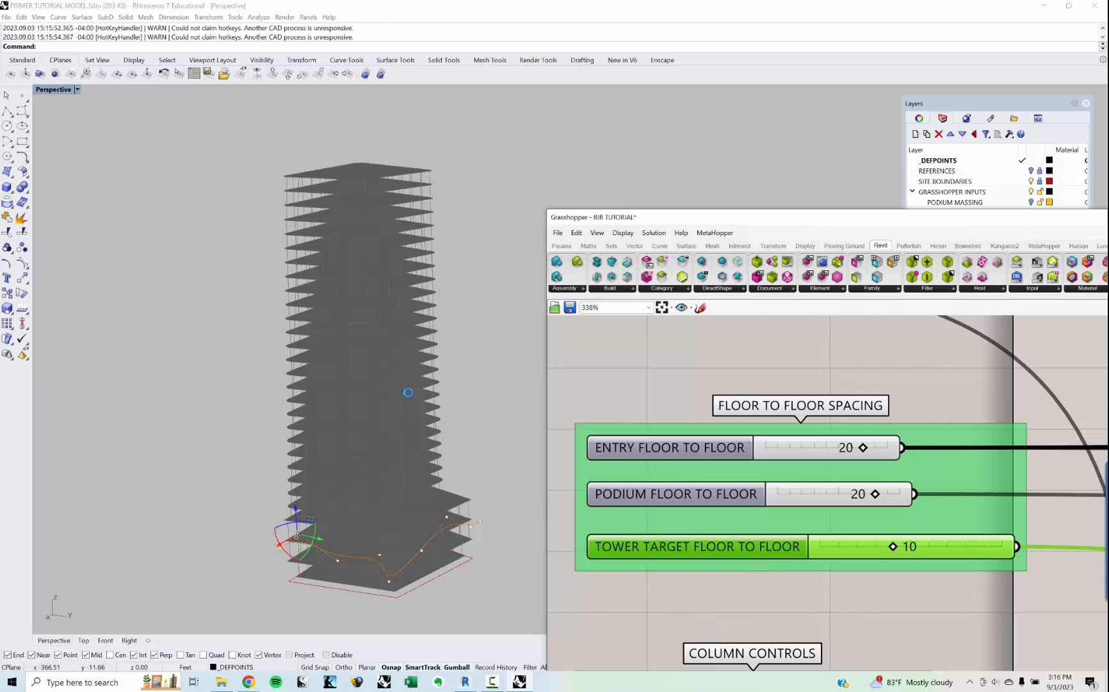
{"action": "right_click_drag", "start_coordinate": [408, 392], "coordinate": [359, 383]}
{"action": "scroll", "coordinate": [307, 490], "scroll_direction": "up", "scroll_amount": 5}
{"action": "scroll", "coordinate": [307, 490], "scroll_direction": "down", "scroll_amount": 5}
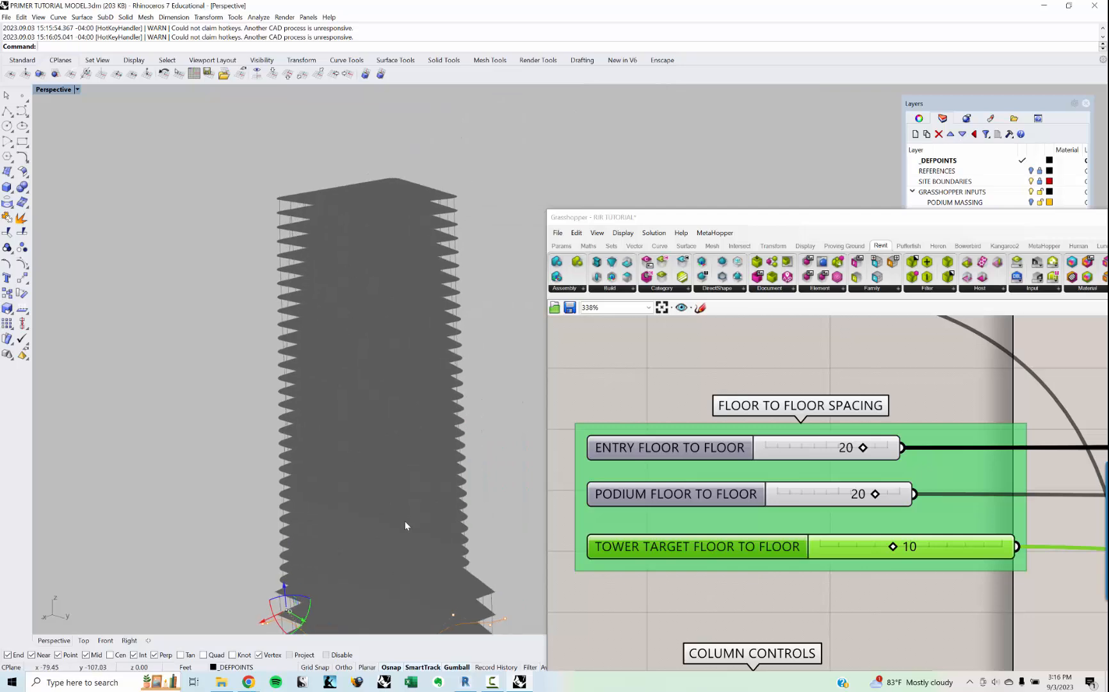
{"action": "right_click_drag", "start_coordinate": [405, 520], "coordinate": [365, 485]}
{"action": "scroll", "coordinate": [365, 485], "scroll_direction": "down", "scroll_amount": 3}
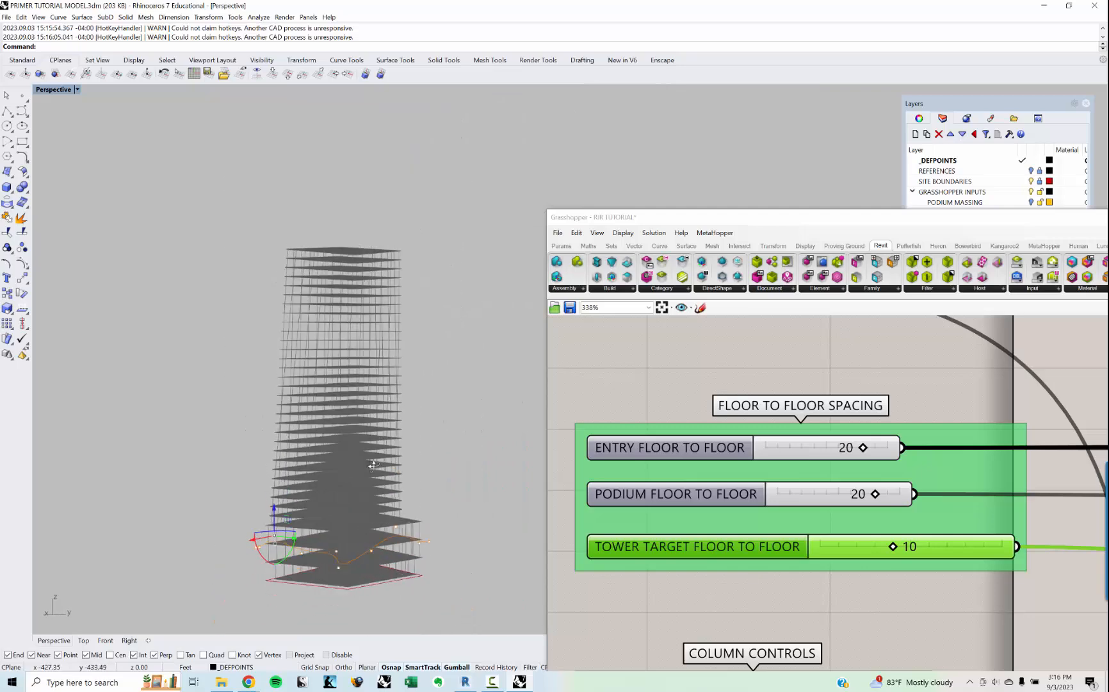
{"action": "scroll", "coordinate": [365, 467], "scroll_direction": "up", "scroll_amount": 4}
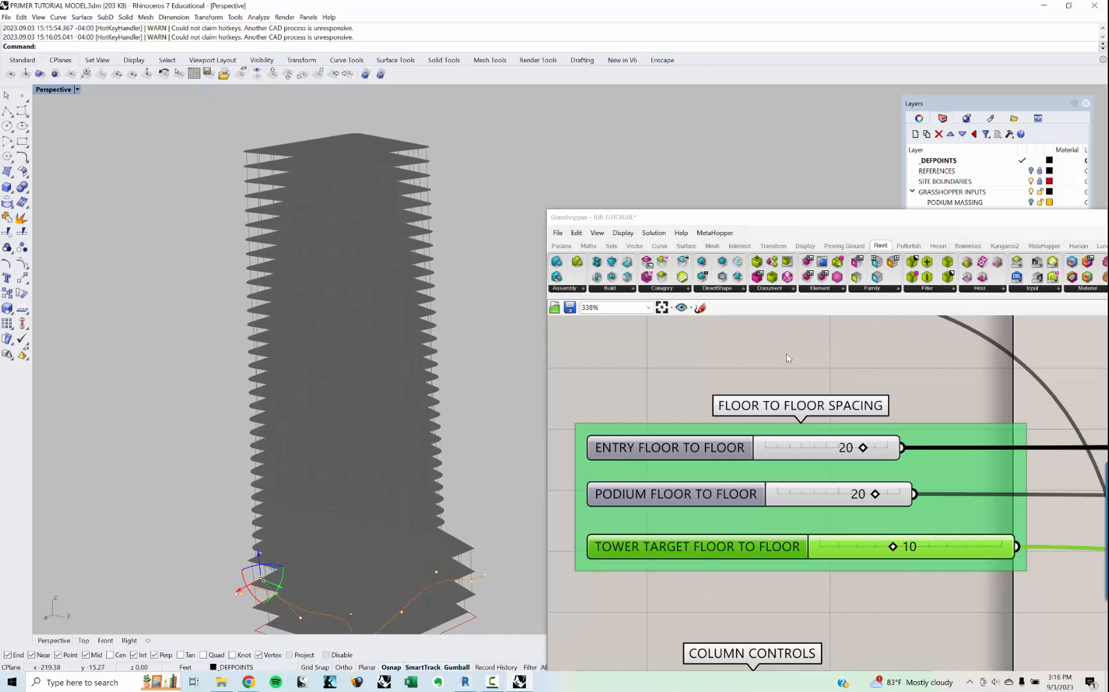
- Set TOWER TARGET FLOOR TO FLOOR back to 12
{"action": "right_click_drag", "start_coordinate": [788, 358], "coordinate": [720, 381]}
{"action": "double_click", "coordinate": [868, 580]}
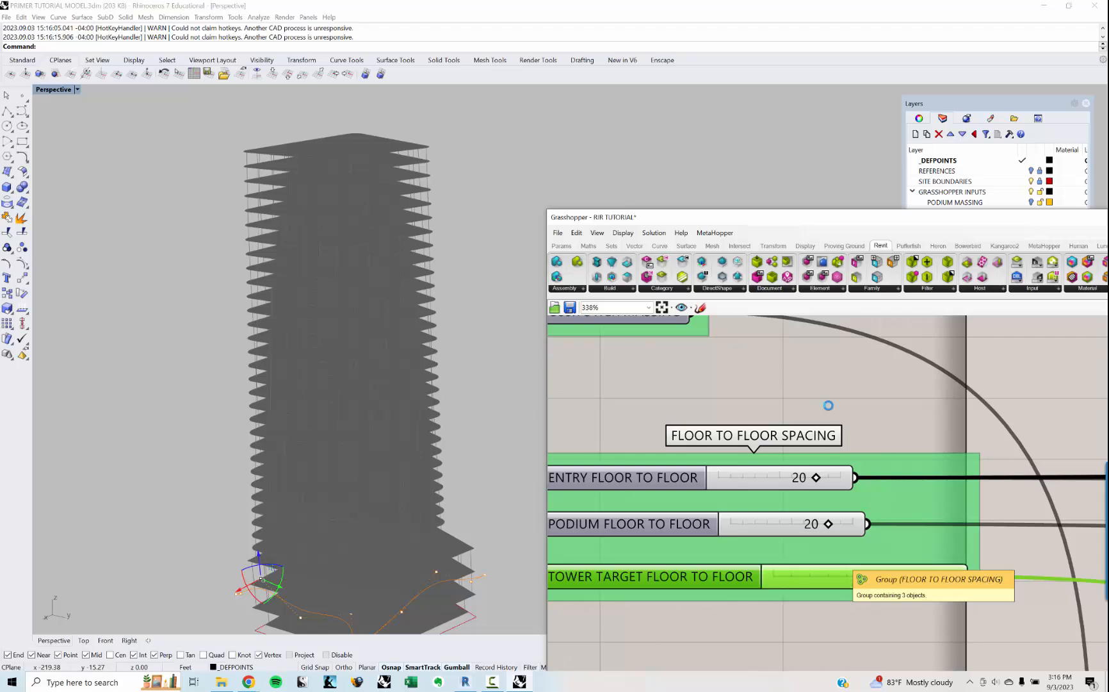
{"action": "scroll", "coordinate": [819, 394], "scroll_direction": "down", "scroll_amount": 6}
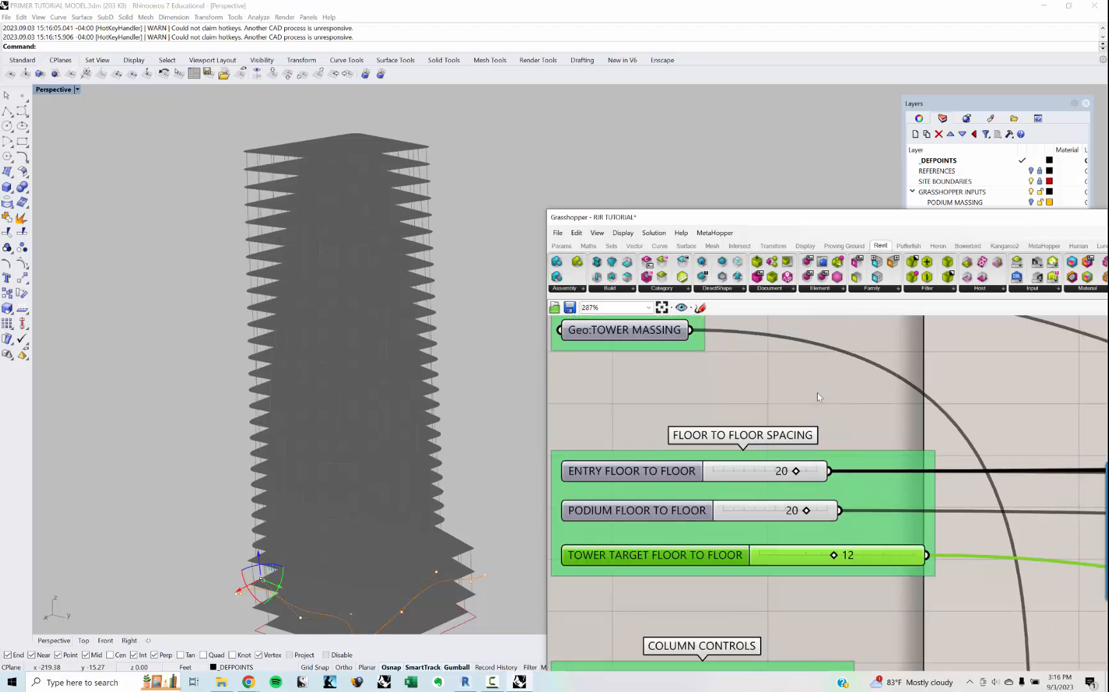
- Move the DEPLOY REVIT FACADE toggle slightly farther above the DEPLOY REVIT STRUCTURE toggle
{"action": "right_click_drag", "start_coordinate": [787, 359], "coordinate": [818, 420]}
{"action": "scroll", "coordinate": [794, 436], "scroll_direction": "up", "scroll_amount": 4}
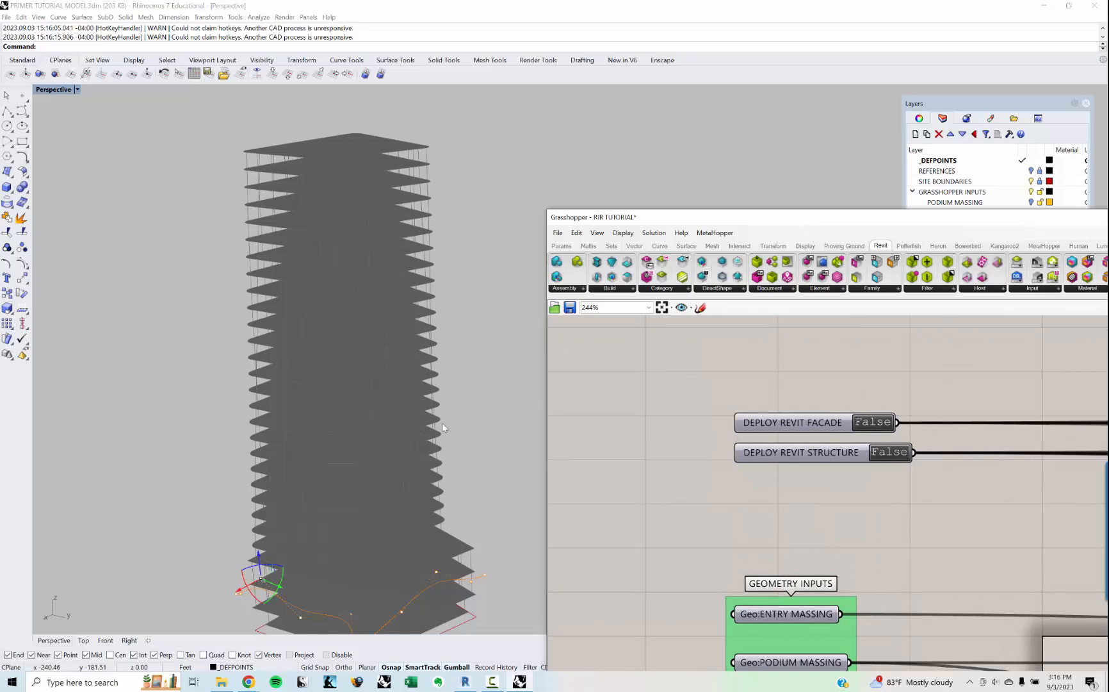
{"action": "left_click_drag", "start_coordinate": [810, 427], "coordinate": [811, 418]}
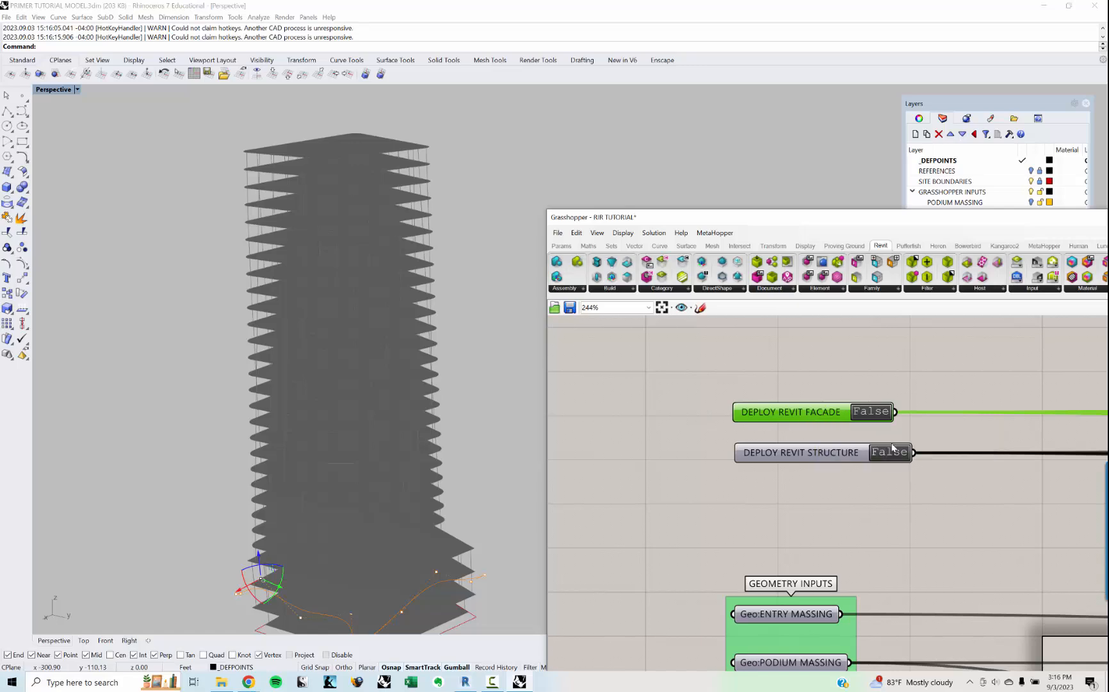
- Set the Perspective viewport's display mode to BW_Grasshopper Visualization and turn on the TOWER MASSING layer
{"action": "mouse_move", "coordinate": [415, 505]}
{"action": "right_mouse_down"}
{"action": "mouse_move", "coordinate": [420, 440]}
{"action": "mouse_move", "coordinate": [401, 502]}
{"action": "right_mouse_up"}
{"action": "right_click_drag", "start_coordinate": [400, 503], "coordinate": [435, 515], "text": "shift"}
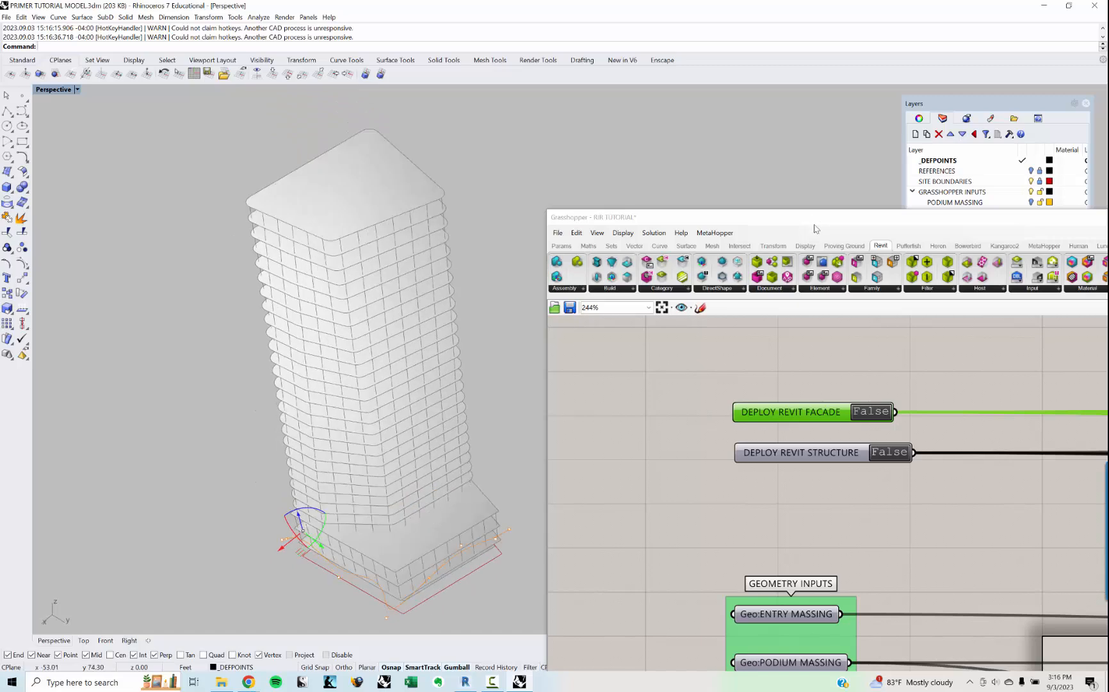
{"action": "left_click", "coordinate": [77, 89]}
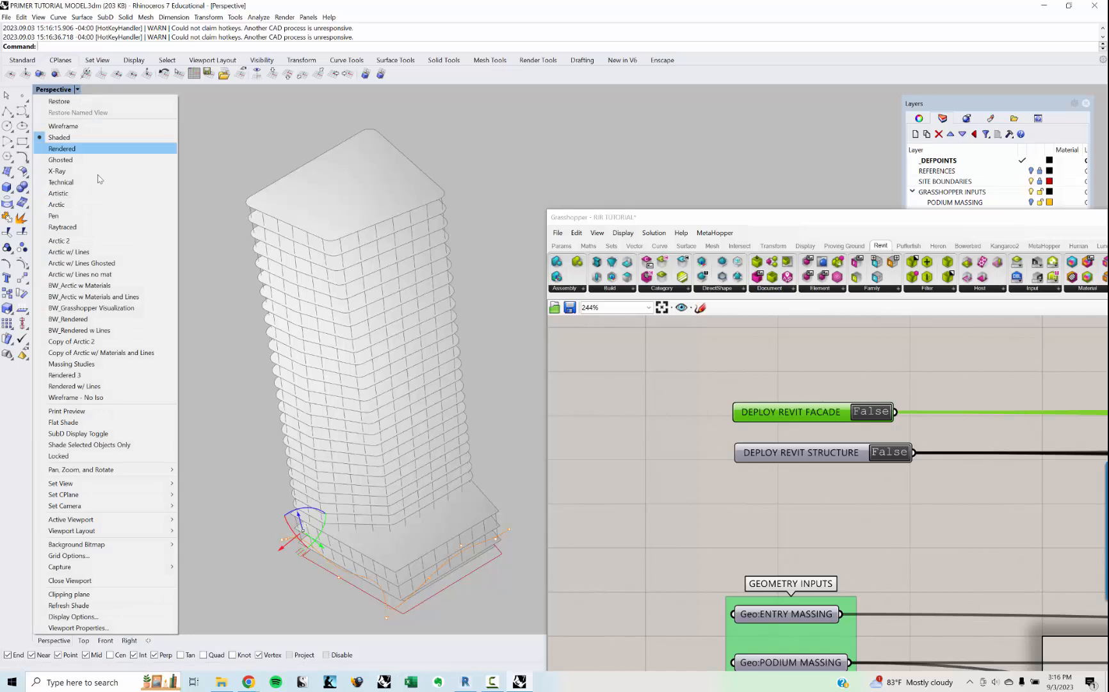
{"action": "left_click", "coordinate": [108, 308]}
{"action": "mouse_move", "coordinate": [983, 165]}
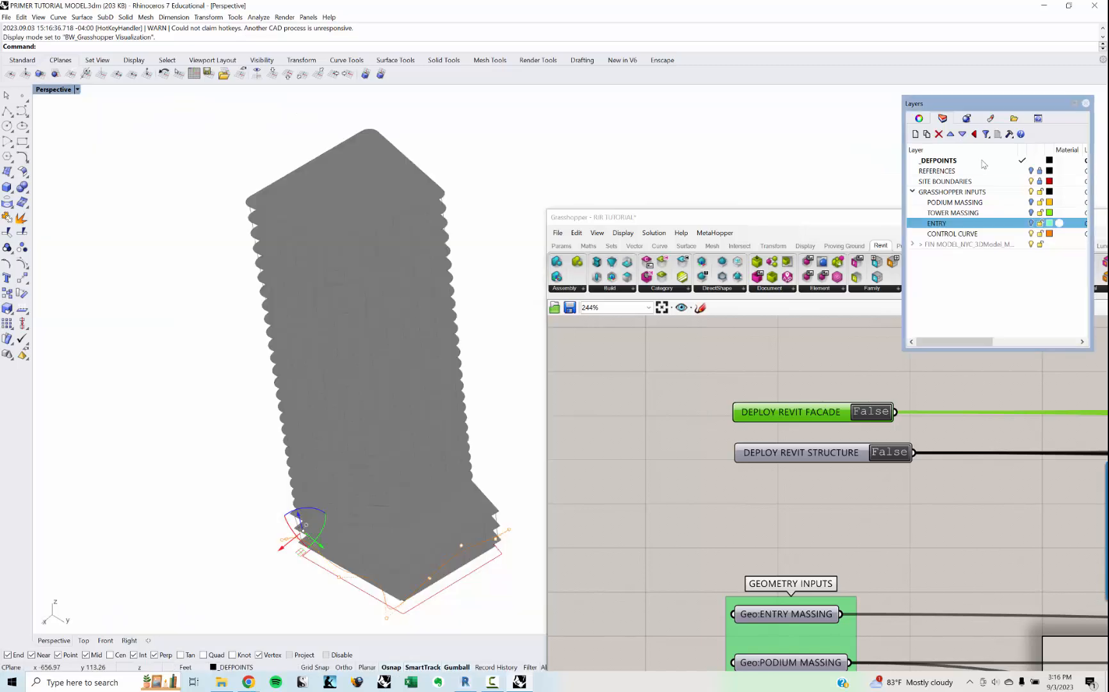
{"action": "left_click", "coordinate": [1035, 214]}
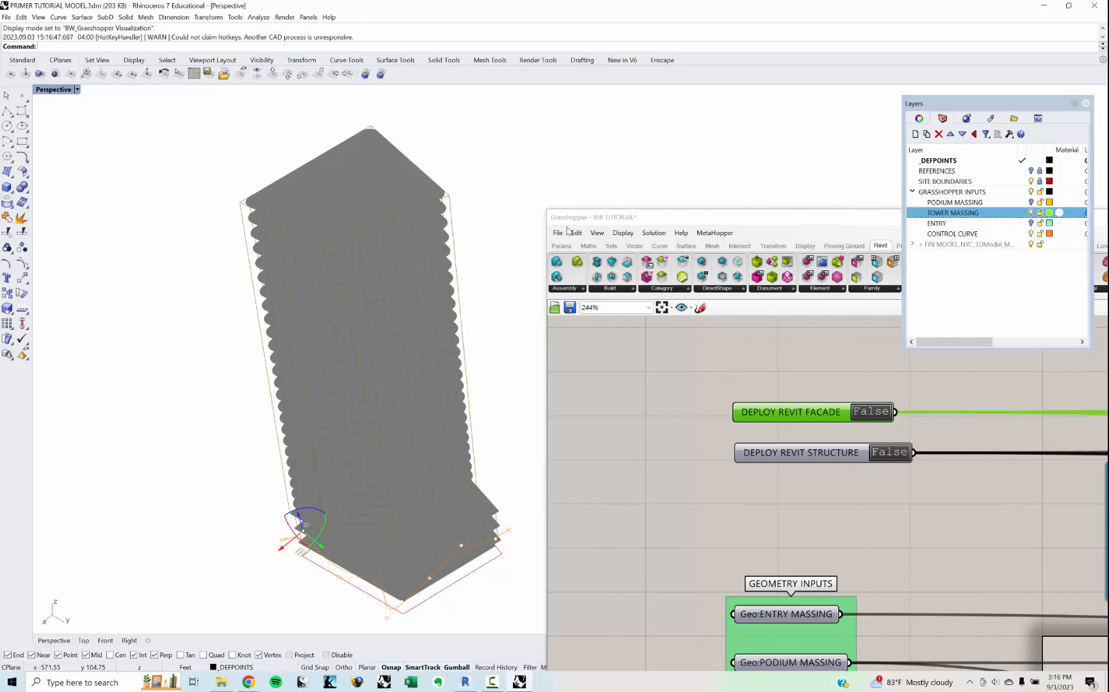
- Select the tower massing's vertical corner edge and move it from its lower endpoint to a new position
{"action": "left_click", "coordinate": [463, 221]}
{"action": "scroll", "coordinate": [464, 221], "scroll_direction": "up", "scroll_amount": 3}
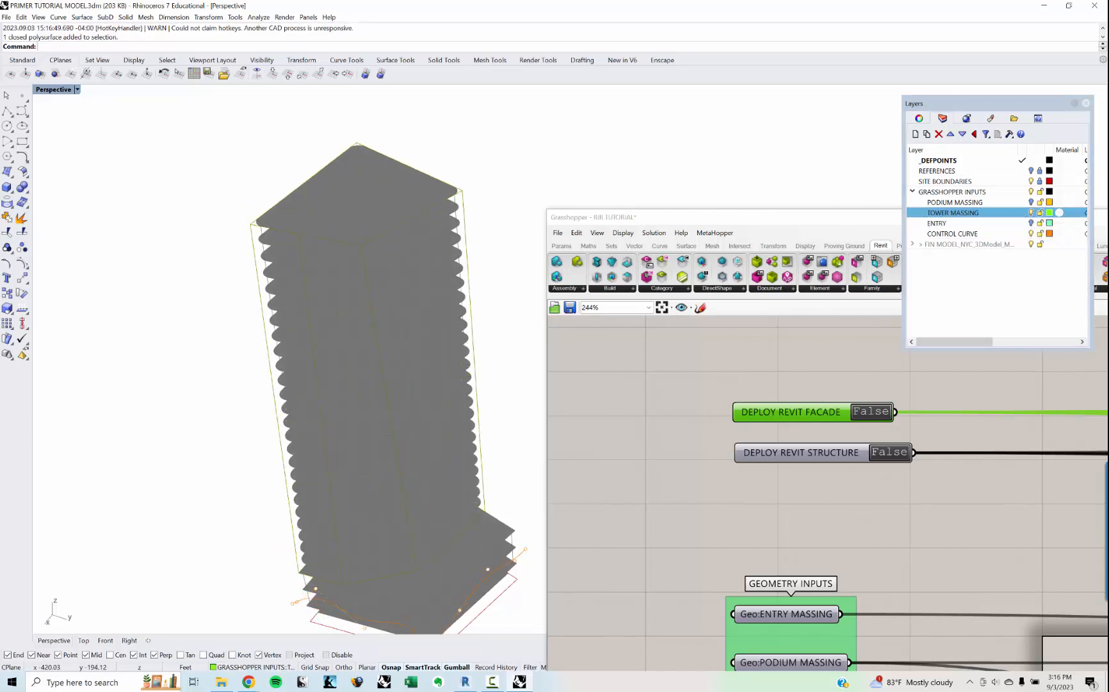
{"action": "key", "text": "Escape"}
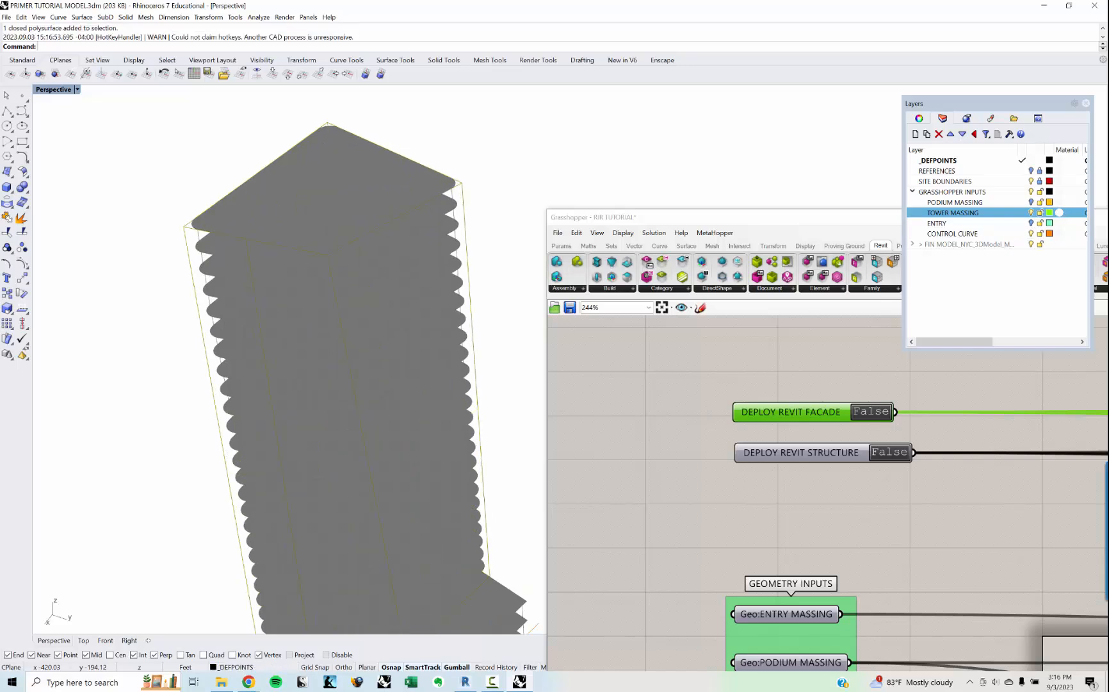
{"action": "left_click", "coordinate": [465, 222], "text": "ctrl+shift"}
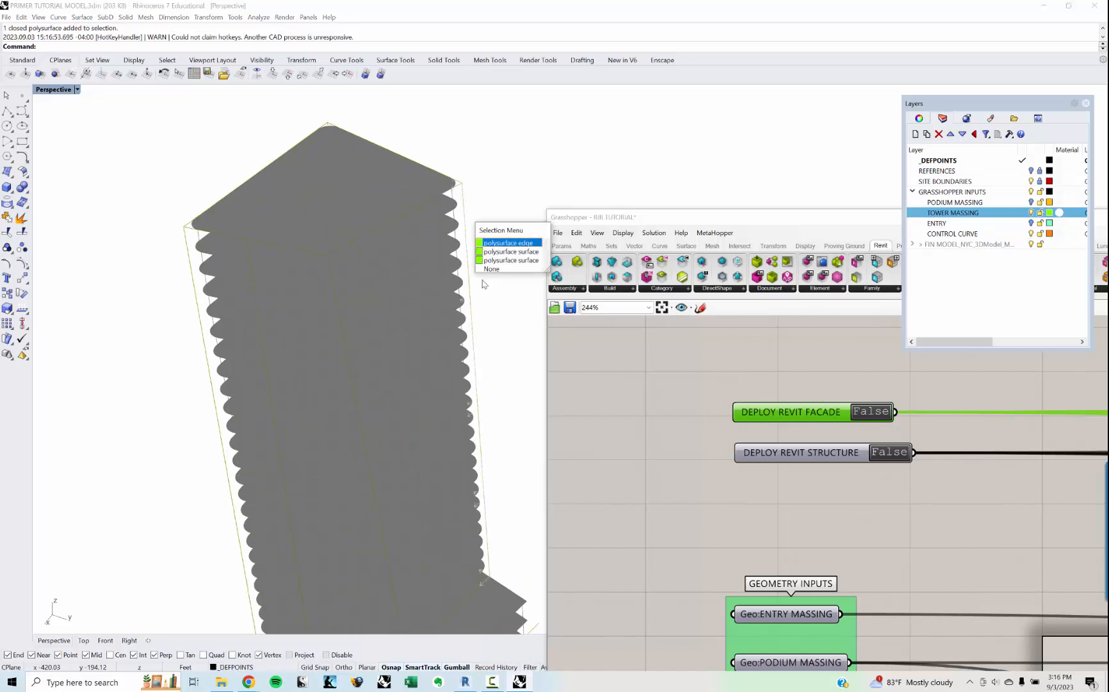
{"action": "left_click", "coordinate": [494, 244]}
{"action": "scroll", "coordinate": [471, 538], "scroll_direction": "up", "scroll_amount": 4}
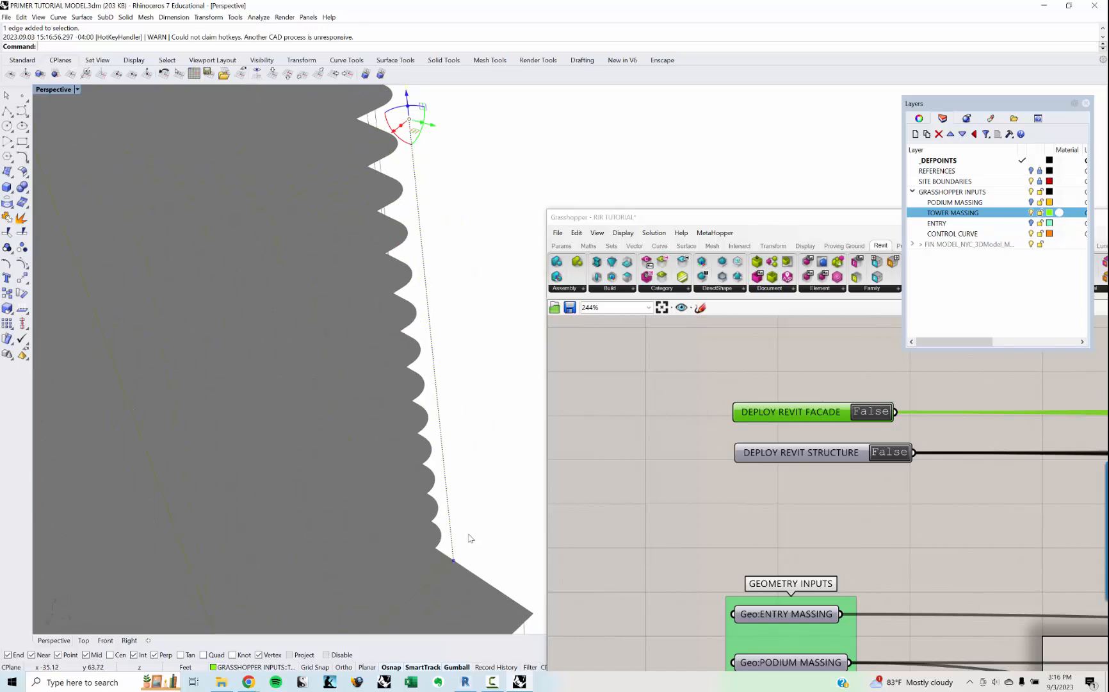
{"action": "type", "text": "m"}
{"action": "key", "text": "Return"}
{"action": "right_click_drag", "start_coordinate": [470, 545], "coordinate": [473, 408], "text": "shift"}
{"action": "scroll", "coordinate": [471, 407], "scroll_direction": "down", "scroll_amount": 2}
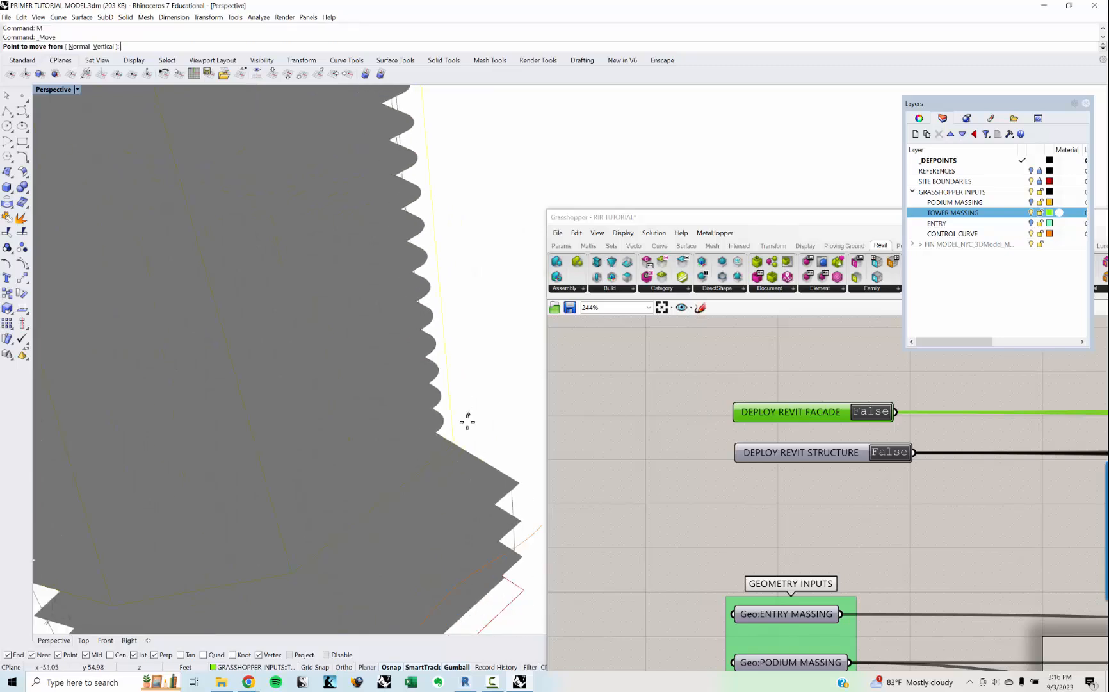
{"action": "left_click", "coordinate": [455, 443]}
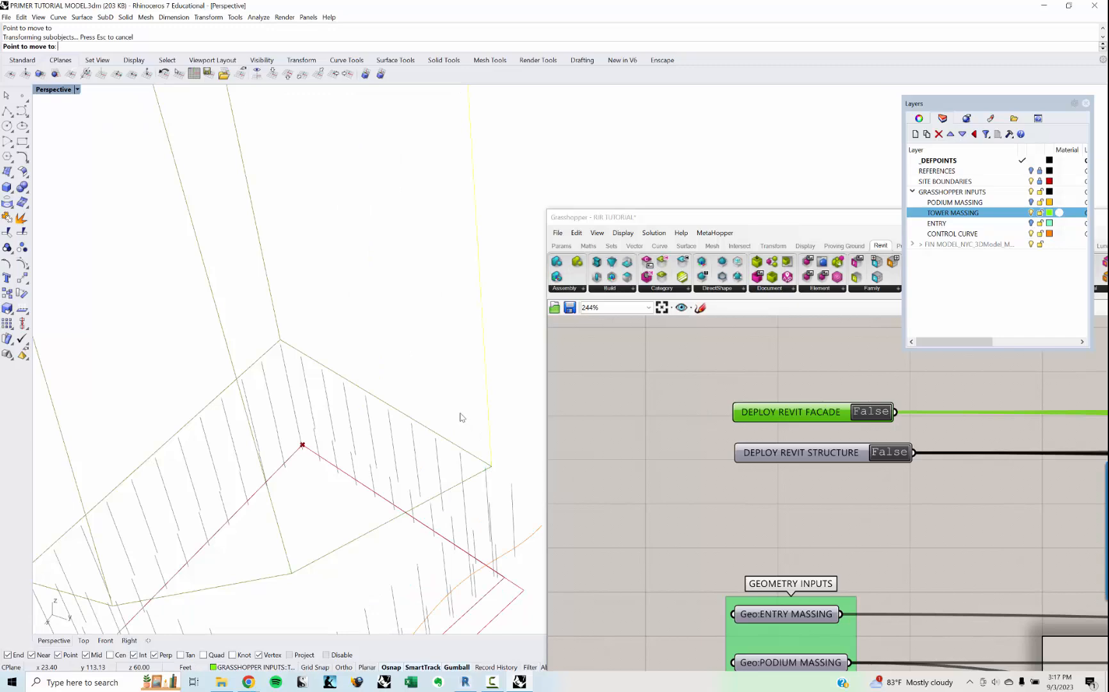
- Set the Perspective viewport's display mode to Shaded and undo the move of the tower massing edge
{"action": "scroll", "coordinate": [423, 390], "scroll_direction": "down", "scroll_amount": 5}
{"action": "mouse_move", "coordinate": [425, 430]}
{"action": "right_mouse_down"}
{"action": "mouse_move", "coordinate": [426, 387]}
{"action": "mouse_move", "coordinate": [420, 446]}
{"action": "mouse_move", "coordinate": [436, 447]}
{"action": "right_mouse_up"}
{"action": "right_click_drag", "start_coordinate": [409, 402], "coordinate": [417, 412]}
{"action": "left_click", "coordinate": [78, 89]}
{"action": "left_click", "coordinate": [80, 137]}
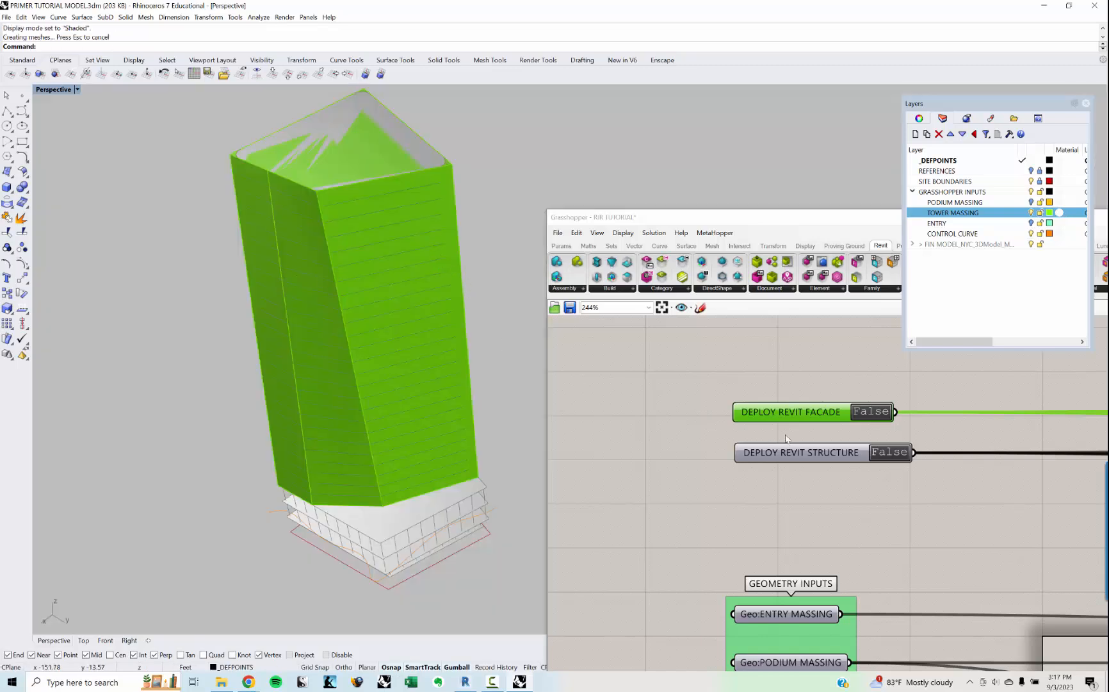
{"action": "key", "text": "ctrl+z"}
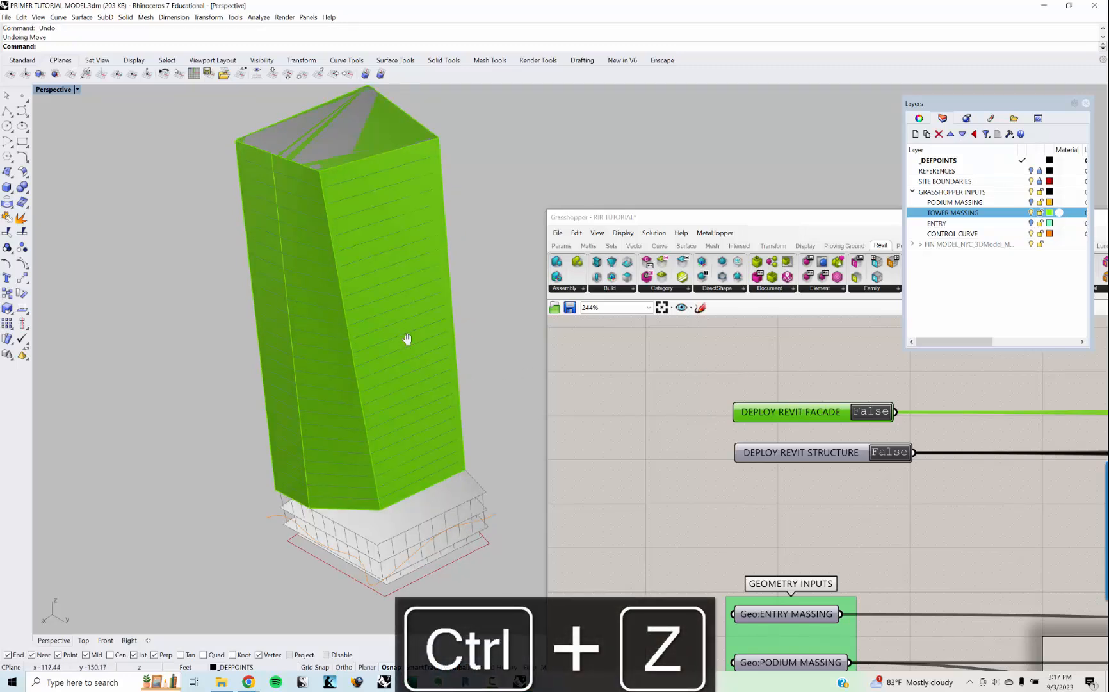
{"action": "right_click_drag", "start_coordinate": [408, 339], "coordinate": [398, 363], "text": "shift"}
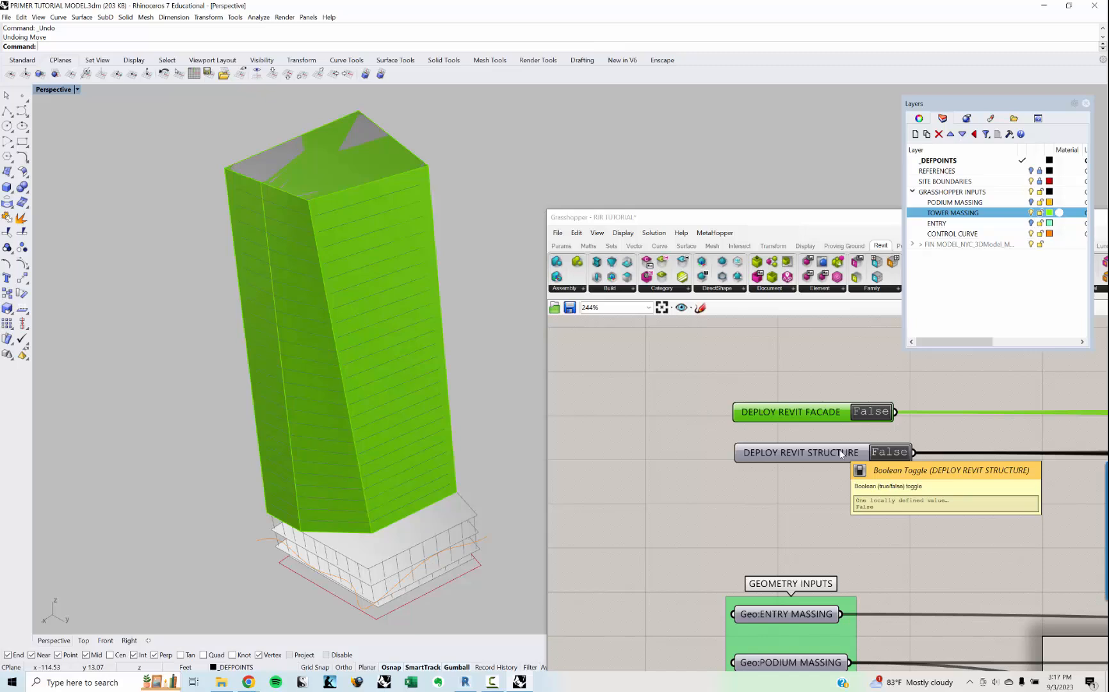
- Switch to Revit to look at the levels in the 3D view, and return to Rhino
{"action": "left_click", "coordinate": [465, 682]}
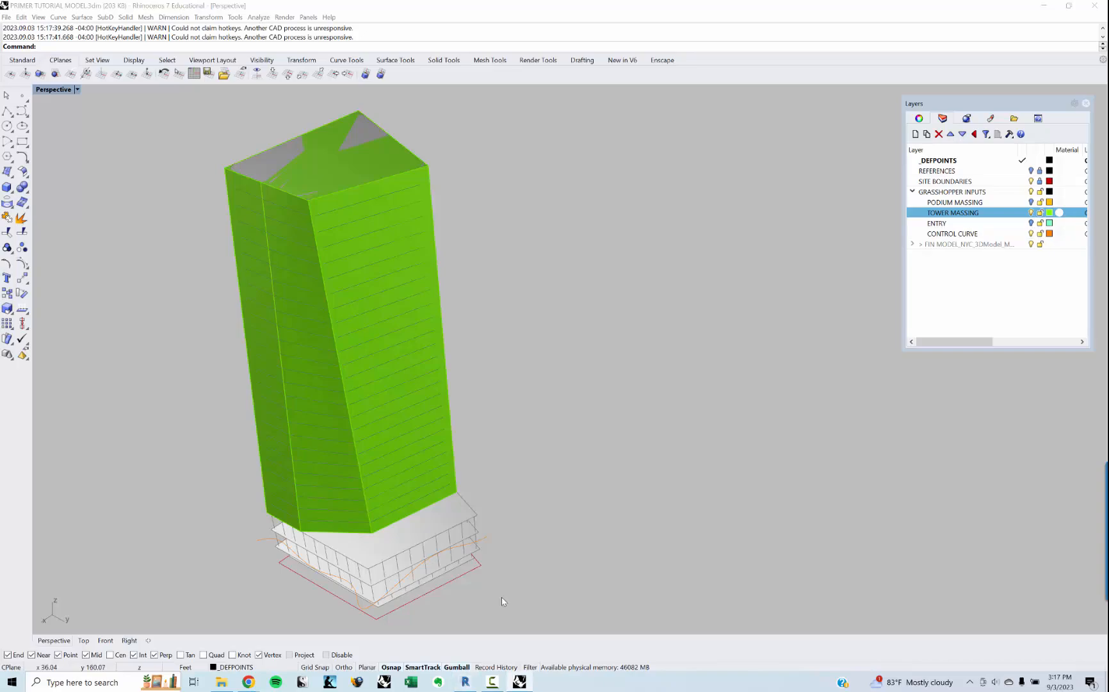
{"action": "left_click", "coordinate": [519, 681]}
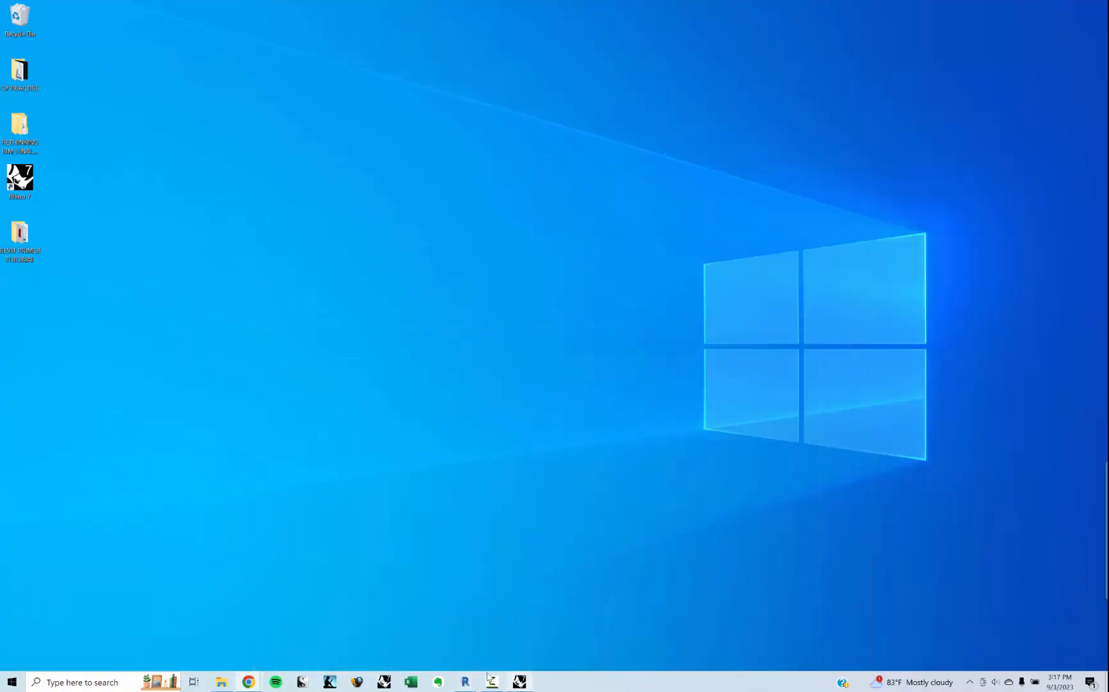
{"action": "left_click", "coordinate": [465, 681]}
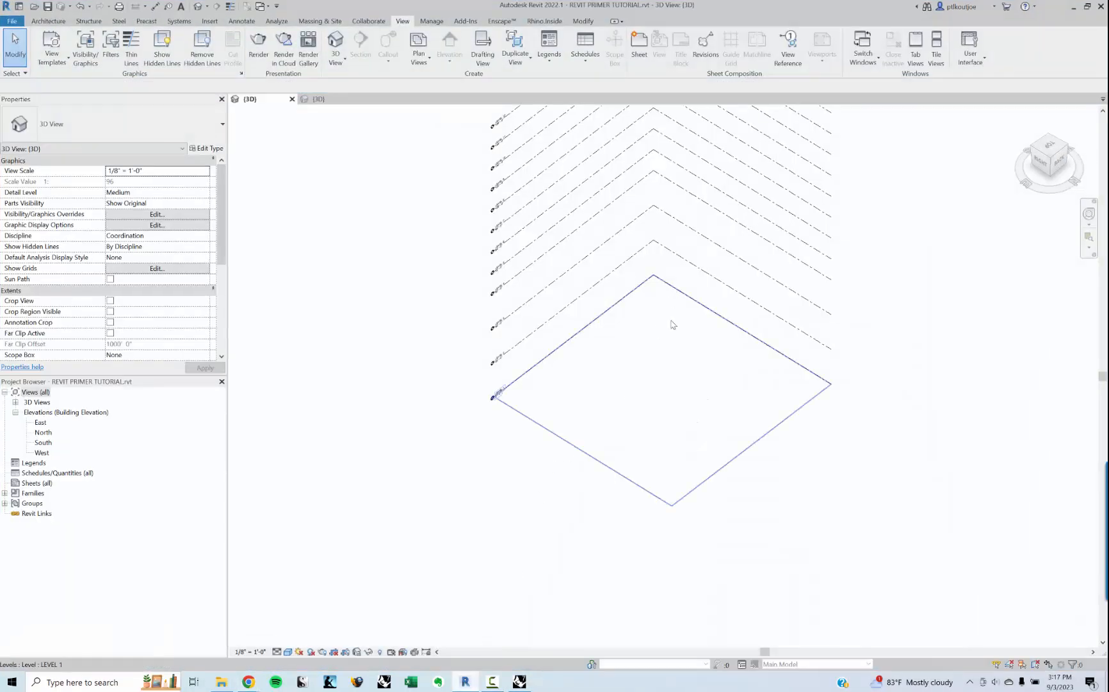
{"action": "left_click", "coordinate": [519, 681]}
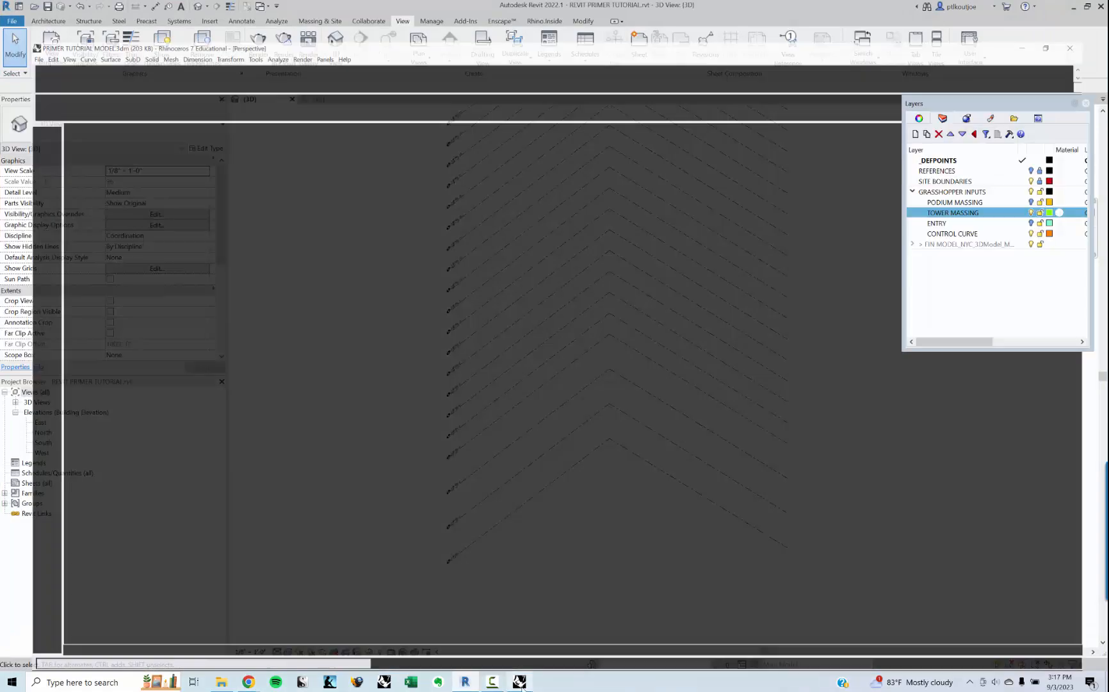
- Switch to Revit and examine the tower's floor slabs in the 3D view, selecting the floors on LEVEL 11 and LEVEL 4
{"action": "left_click_drag", "start_coordinate": [494, 6], "coordinate": [551, 0]}
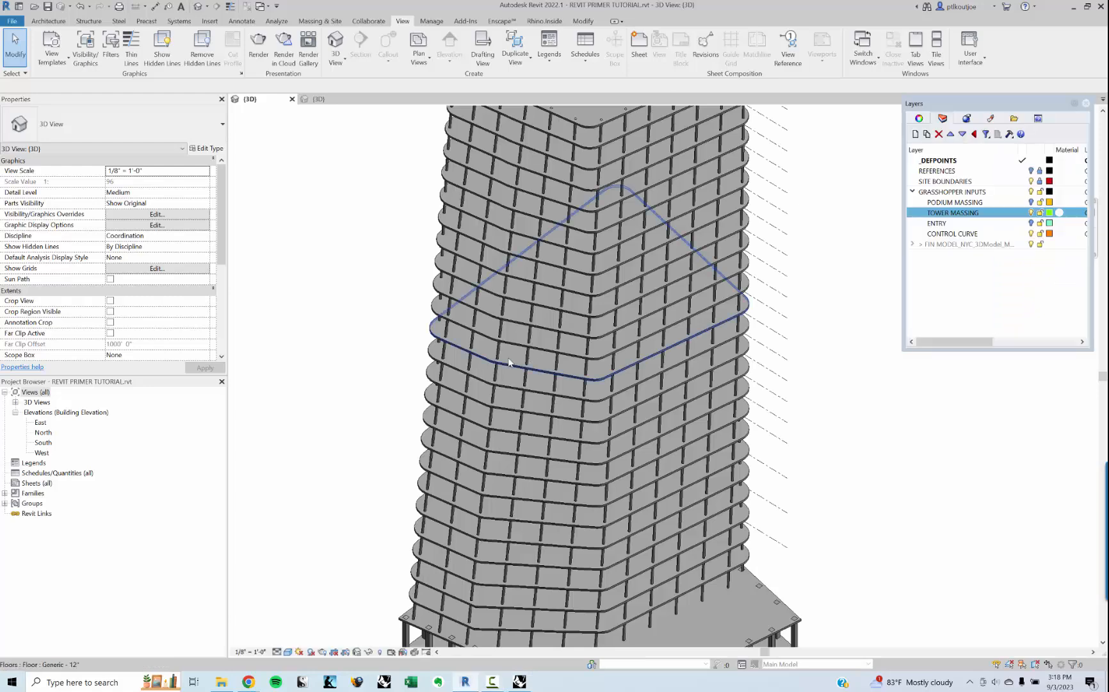
{"action": "scroll", "coordinate": [540, 361], "scroll_direction": "down", "scroll_amount": 4}
{"action": "scroll", "coordinate": [539, 439], "scroll_direction": "up", "scroll_amount": 3}
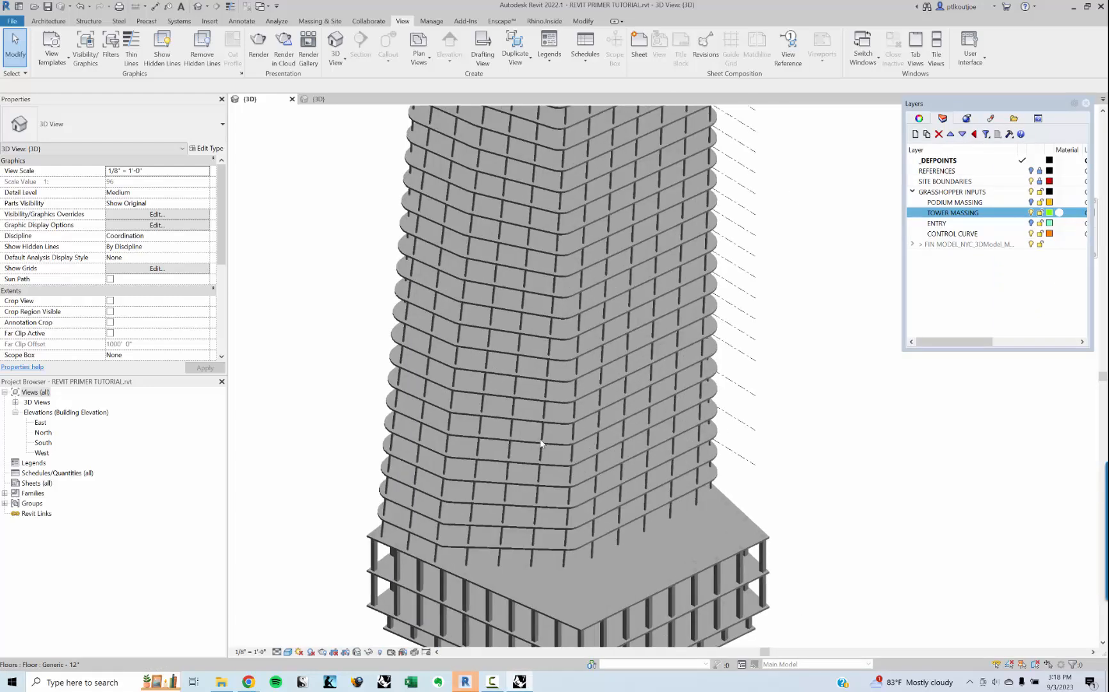
{"action": "scroll", "coordinate": [528, 471], "scroll_direction": "down", "scroll_amount": 2}
{"action": "middle_click_drag", "start_coordinate": [528, 471], "coordinate": [487, 375], "text": "shift"}
{"action": "scroll", "coordinate": [487, 374], "scroll_direction": "up", "scroll_amount": 2}
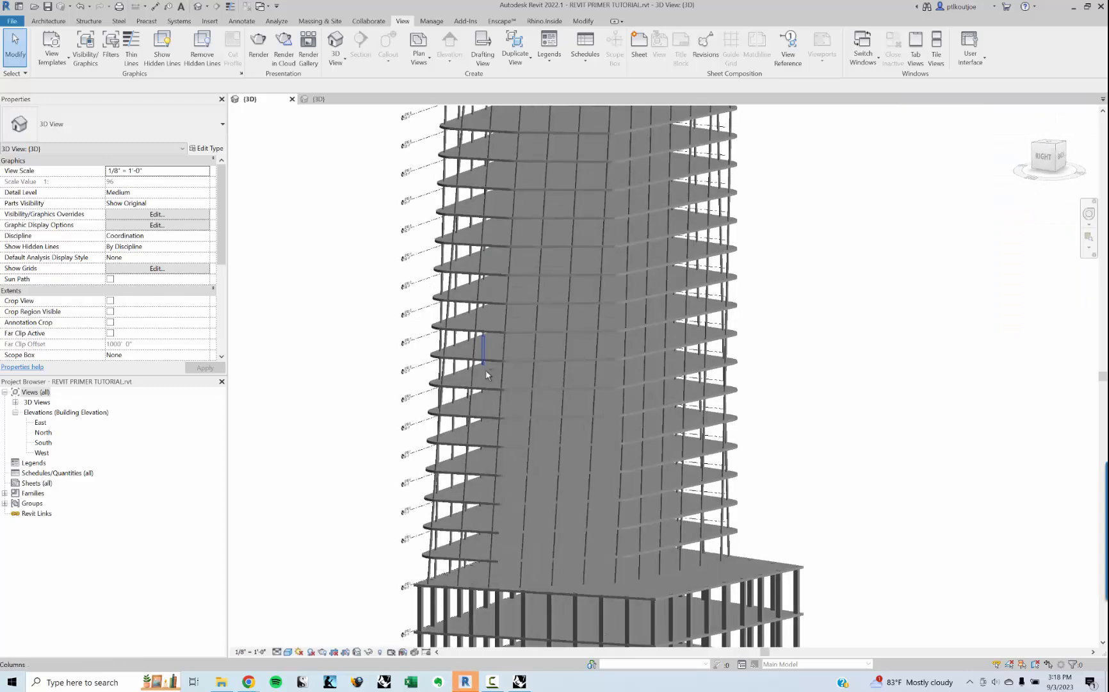
{"action": "left_click", "coordinate": [485, 370]}
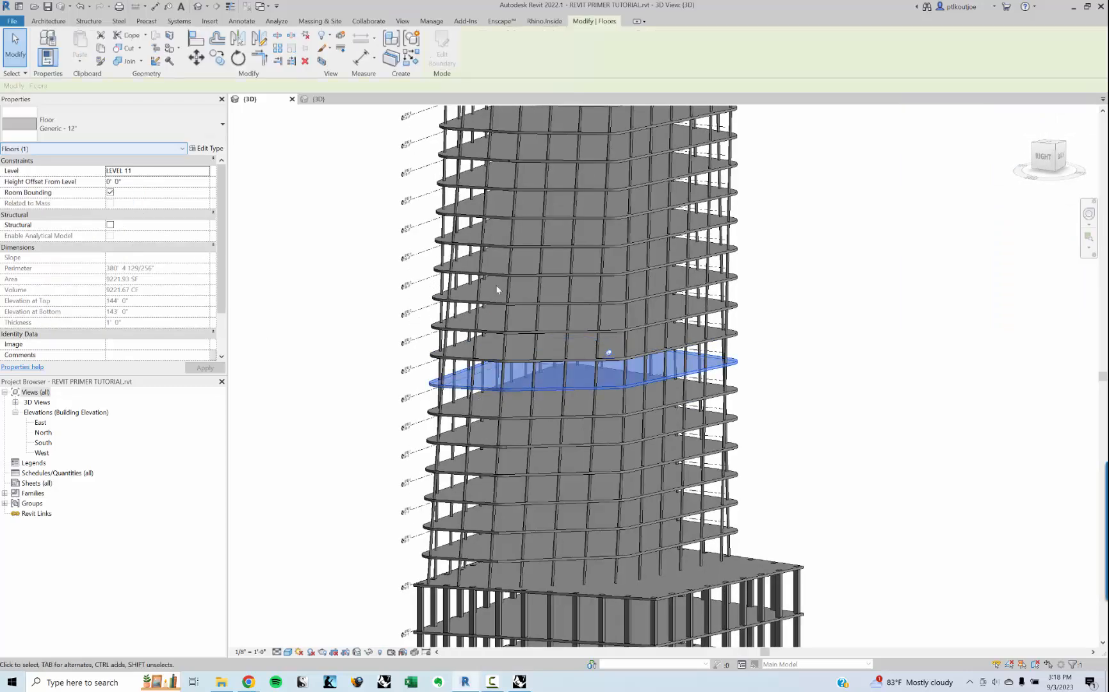
{"action": "middle_click_drag", "start_coordinate": [628, 456], "coordinate": [663, 601], "text": "shift"}
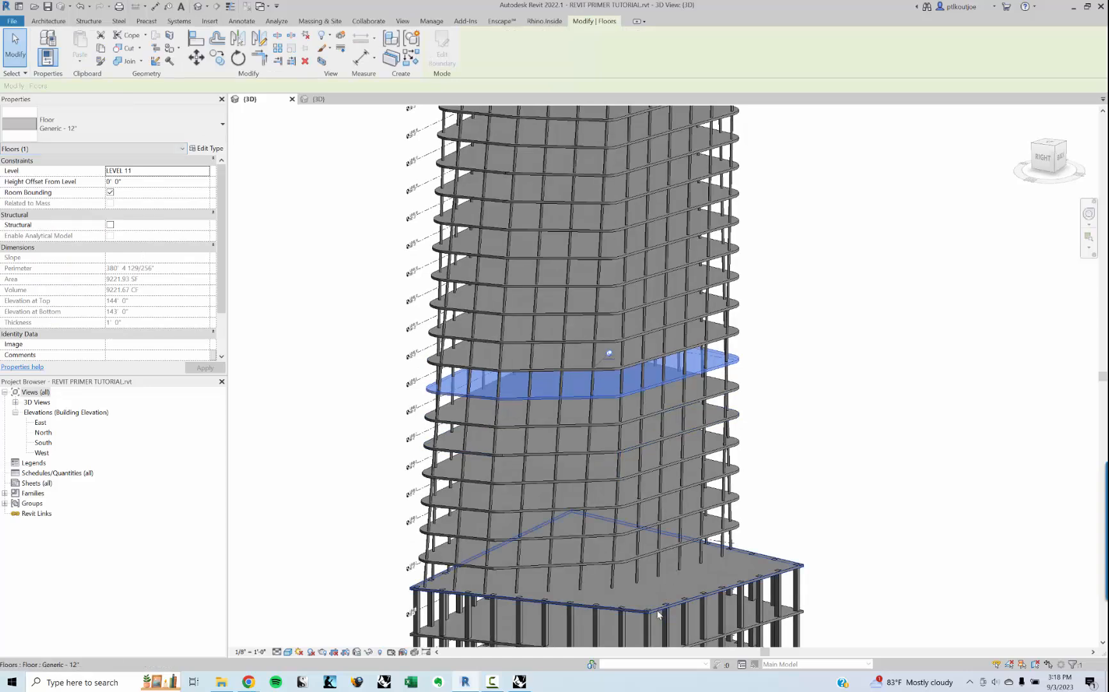
{"action": "left_click", "coordinate": [659, 609]}
{"action": "middle_click_drag", "start_coordinate": [632, 468], "coordinate": [631, 482], "text": "shift"}
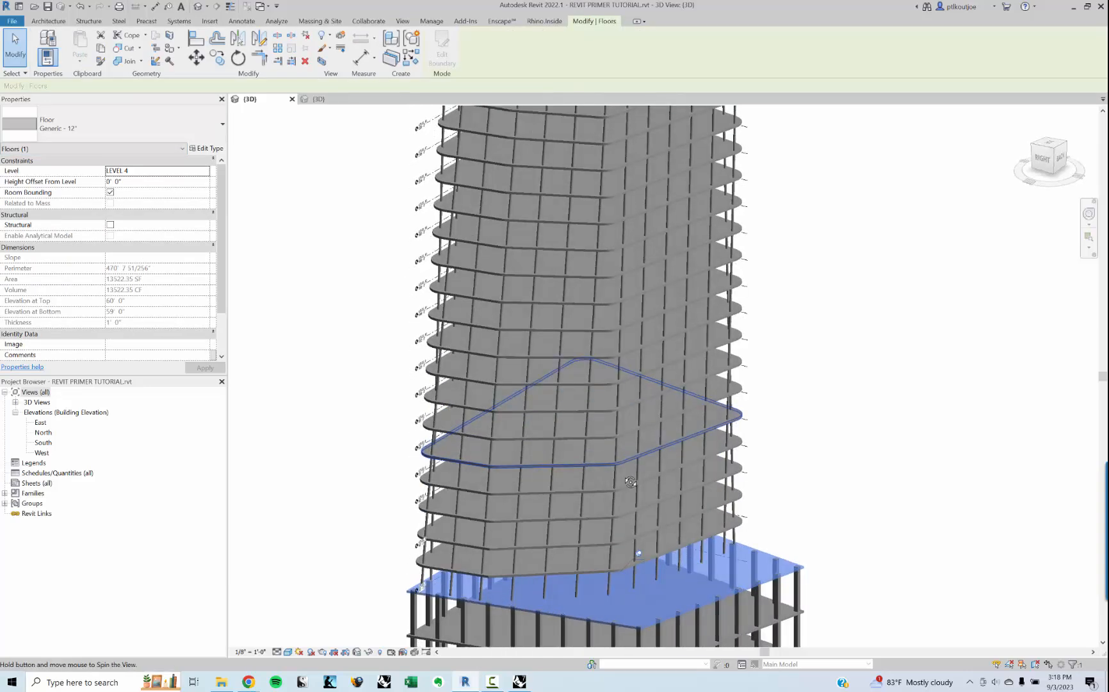
- Select a column on the tower's corner, examine the whole column and slab structure in 3D, and switch to Rhino
{"action": "scroll", "coordinate": [602, 306], "scroll_direction": "down", "scroll_amount": 2}
{"action": "scroll", "coordinate": [605, 275], "scroll_direction": "up", "scroll_amount": 2}
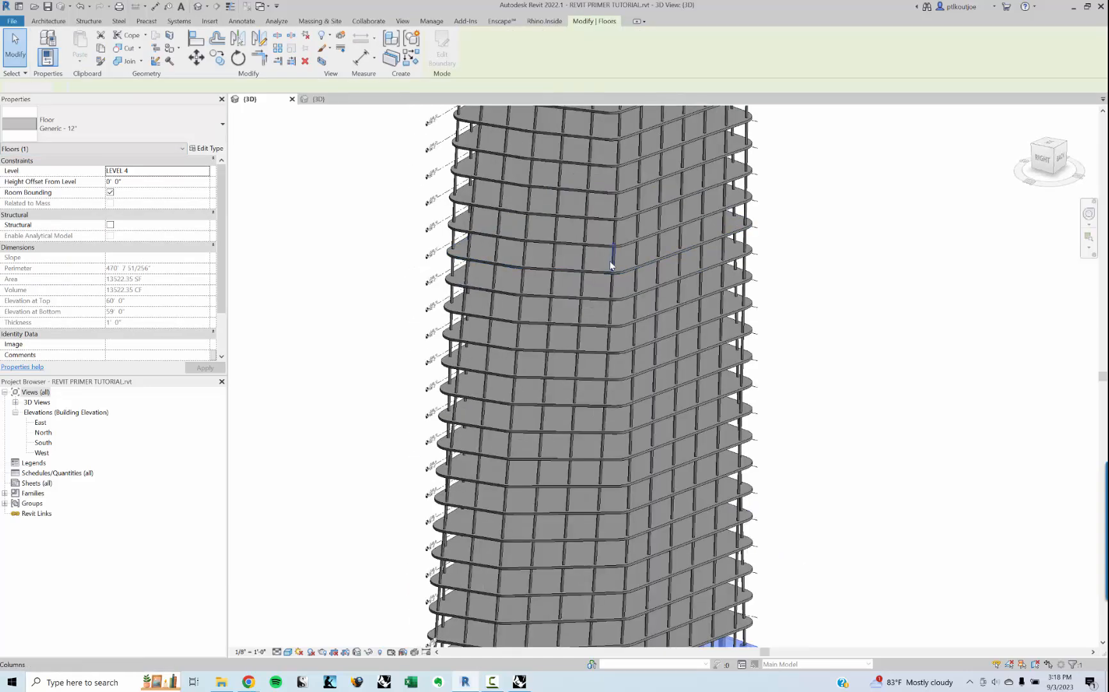
{"action": "left_click", "coordinate": [611, 260]}
{"action": "middle_click_drag", "start_coordinate": [660, 379], "coordinate": [536, 524], "text": "shift"}
{"action": "scroll", "coordinate": [680, 341], "scroll_direction": "down", "scroll_amount": 3}
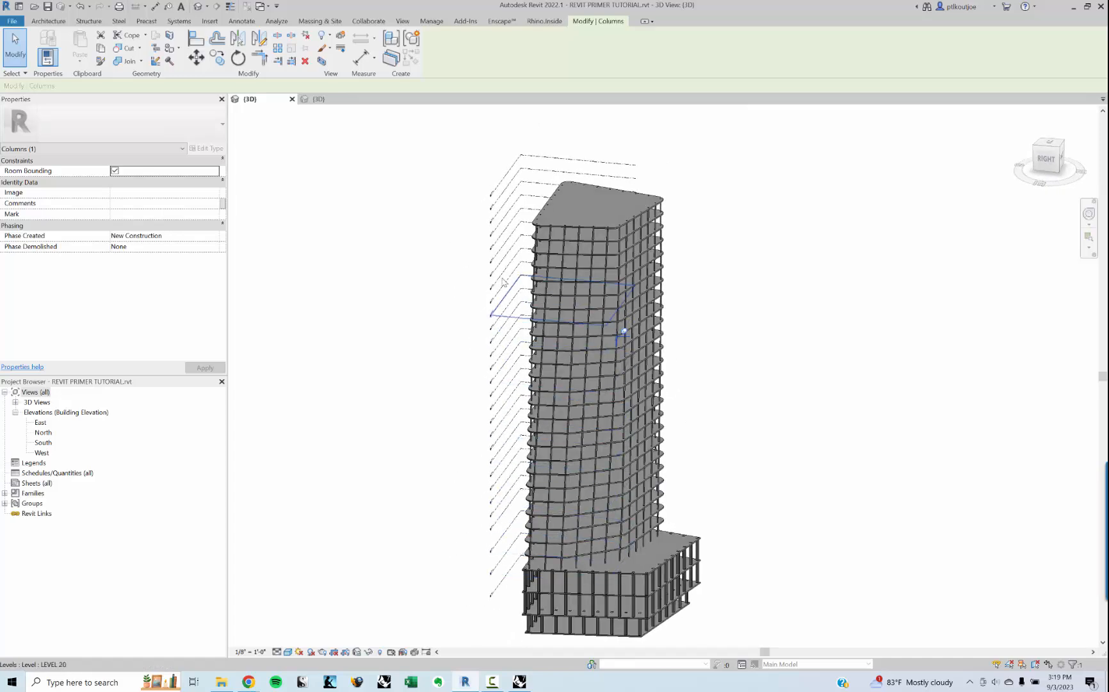
{"action": "middle_click_drag", "start_coordinate": [558, 464], "coordinate": [592, 420], "text": "shift"}
{"action": "middle_click_drag", "start_coordinate": [712, 371], "coordinate": [637, 392], "text": "shift"}
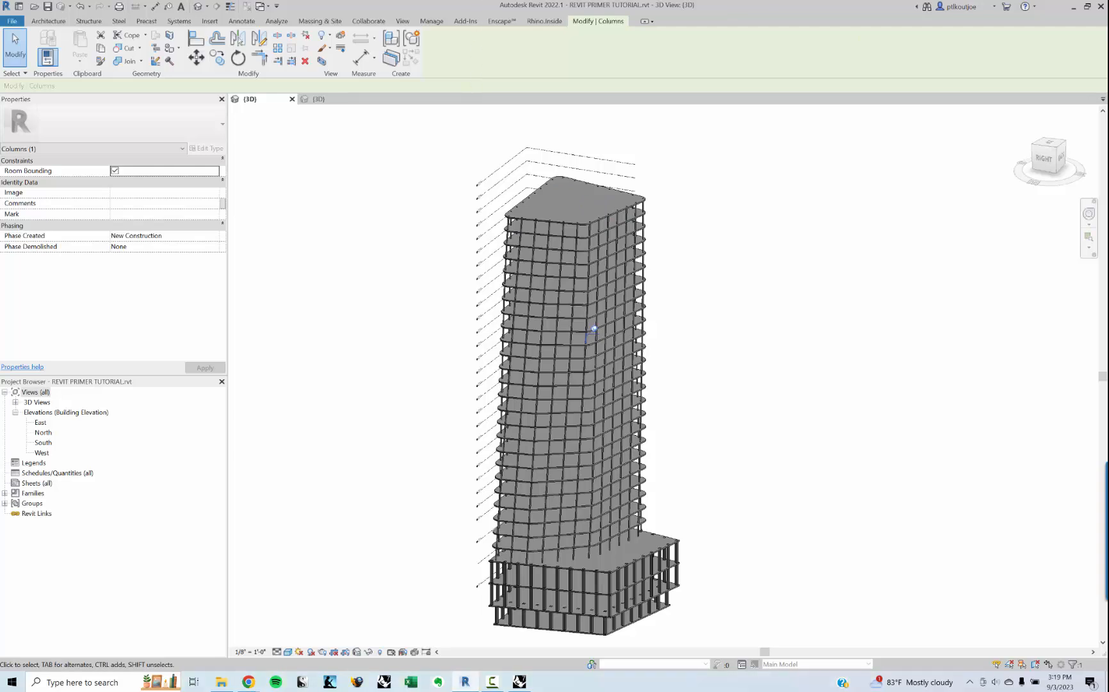
{"action": "key", "text": "alt+Tab"}
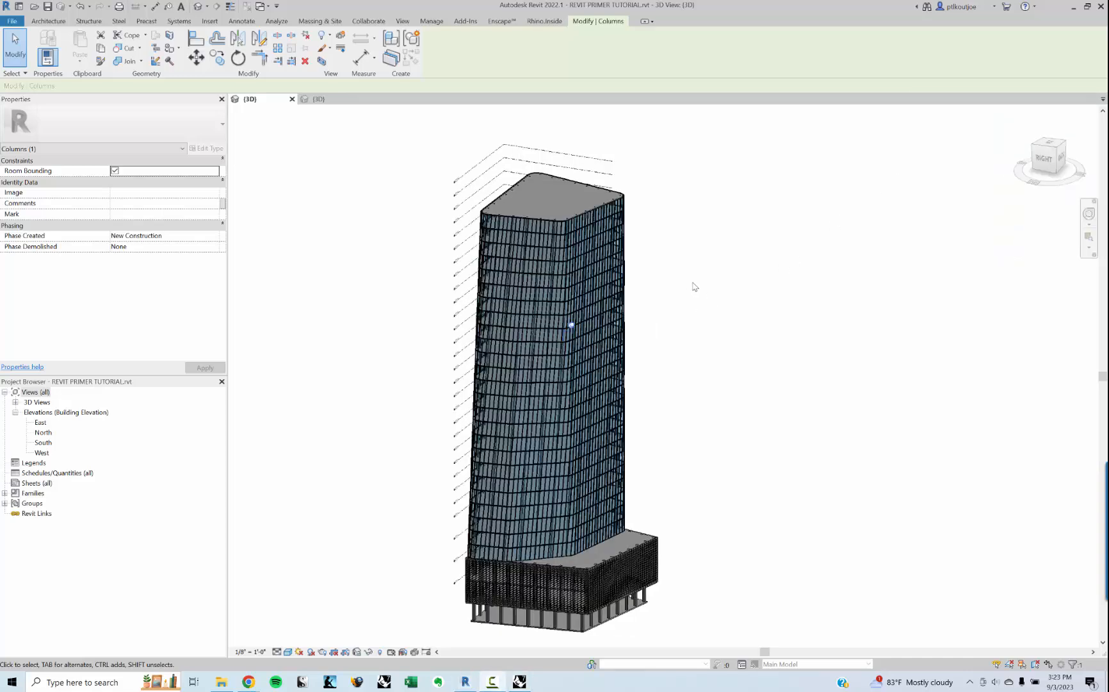
- Examine the tower facade in the Revit 3D view, selecting one ADAPTIVE PANEL curtain panel
{"action": "middle_click_drag", "start_coordinate": [444, 308], "coordinate": [627, 334], "text": "shift"}
{"action": "scroll", "coordinate": [472, 333], "scroll_direction": "up", "scroll_amount": 5}
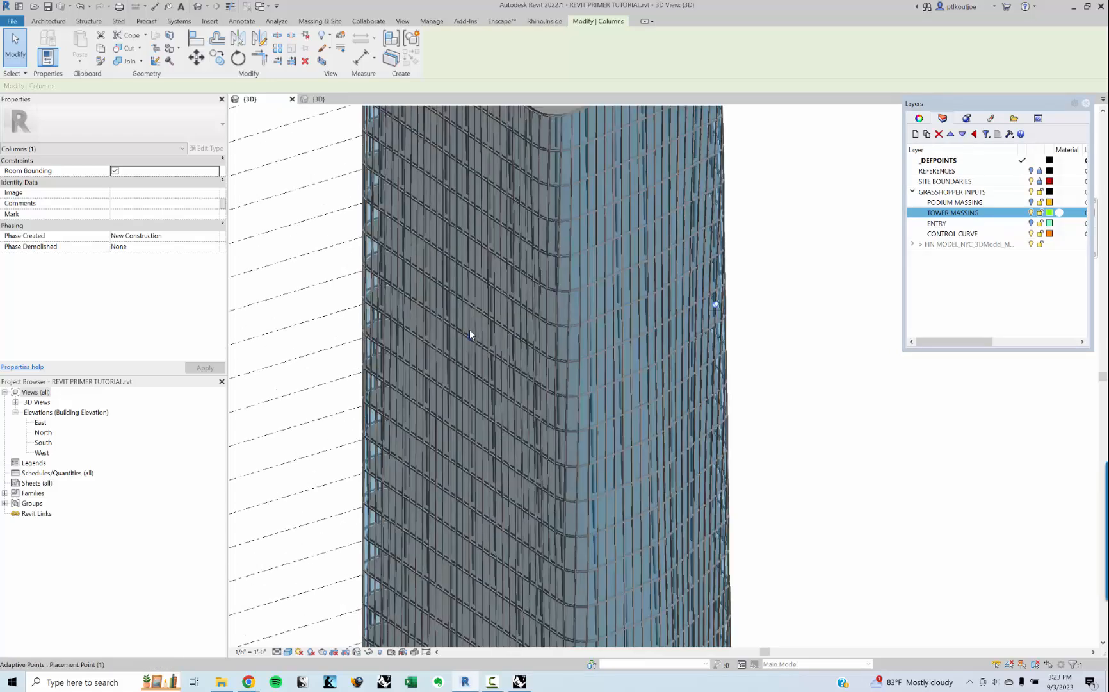
{"action": "left_click", "coordinate": [540, 309]}
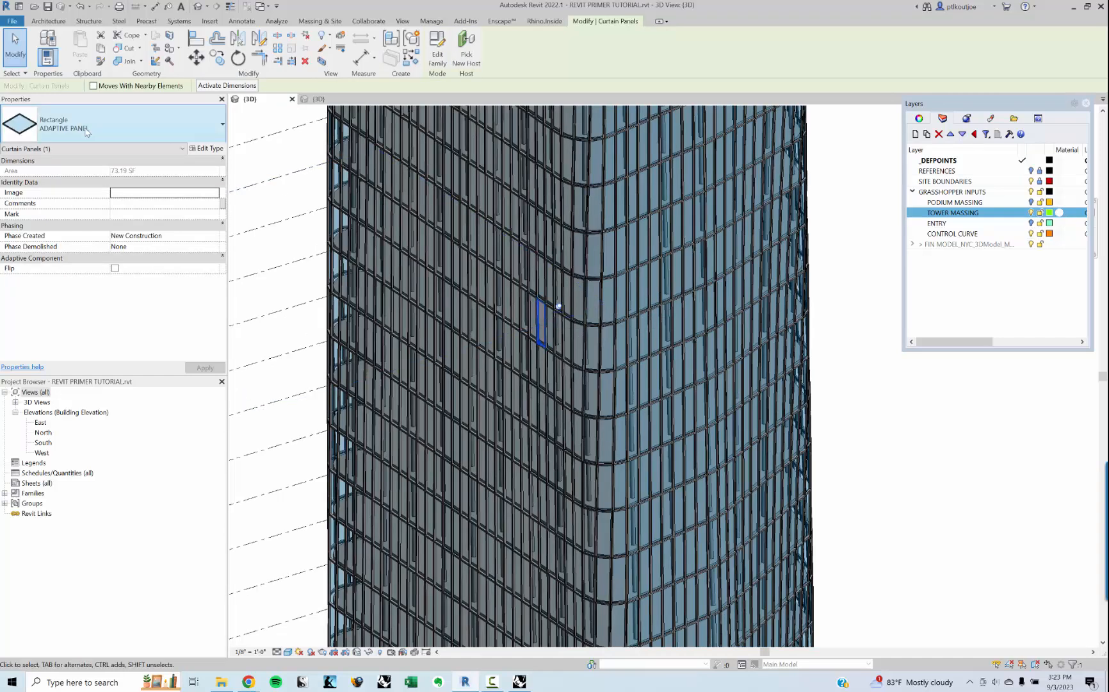
{"action": "middle_click_drag", "start_coordinate": [570, 427], "coordinate": [496, 392], "text": "shift"}
{"action": "middle_click_drag", "start_coordinate": [602, 392], "coordinate": [566, 305]}
{"action": "scroll", "coordinate": [567, 305], "scroll_direction": "down", "scroll_amount": 5}
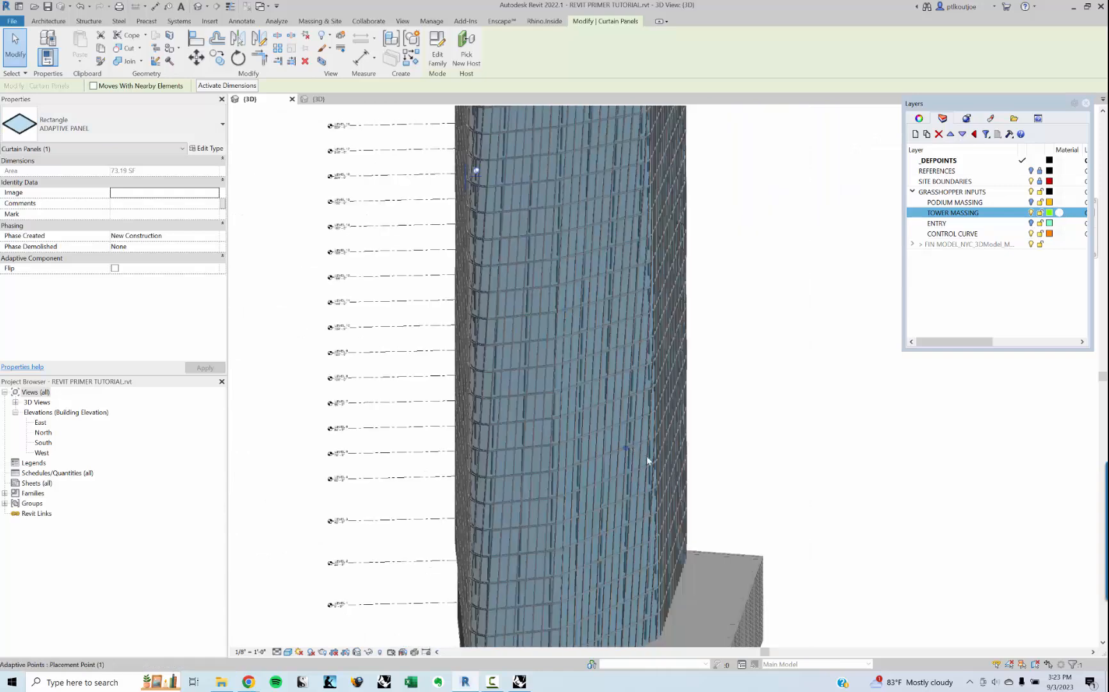
- Select the podium facade panels and examine the podium screen and tower facade from several sides
{"action": "left_click", "coordinate": [757, 588]}
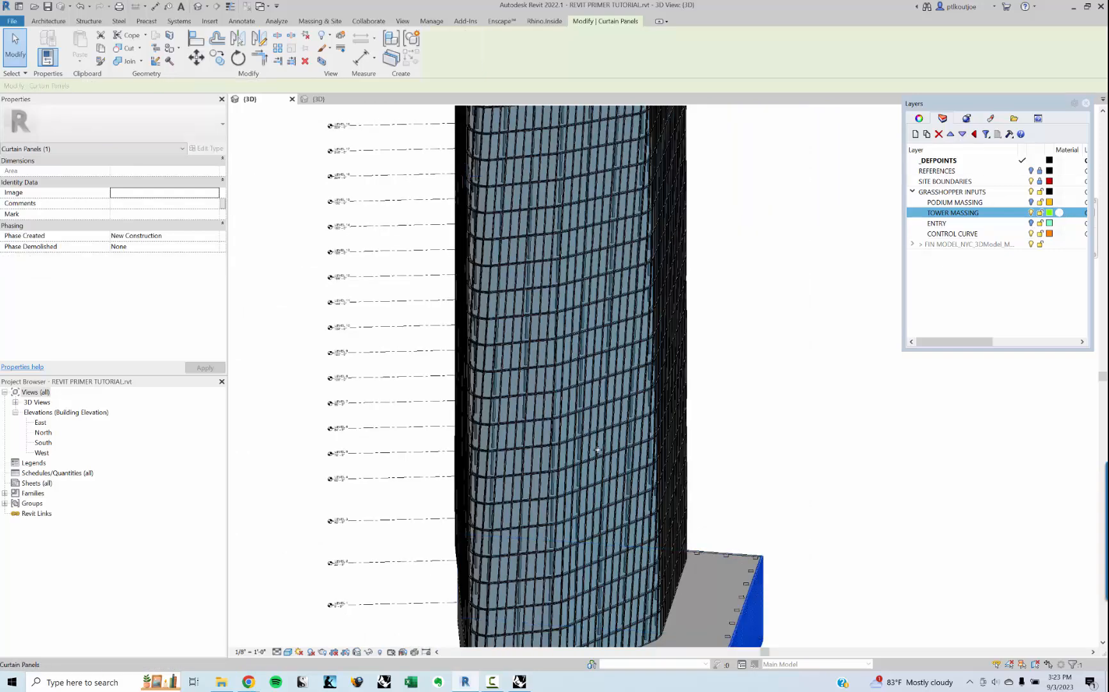
{"action": "middle_click_drag", "start_coordinate": [831, 349], "coordinate": [750, 350], "text": "shift"}
{"action": "scroll", "coordinate": [748, 346], "scroll_direction": "down", "scroll_amount": 5}
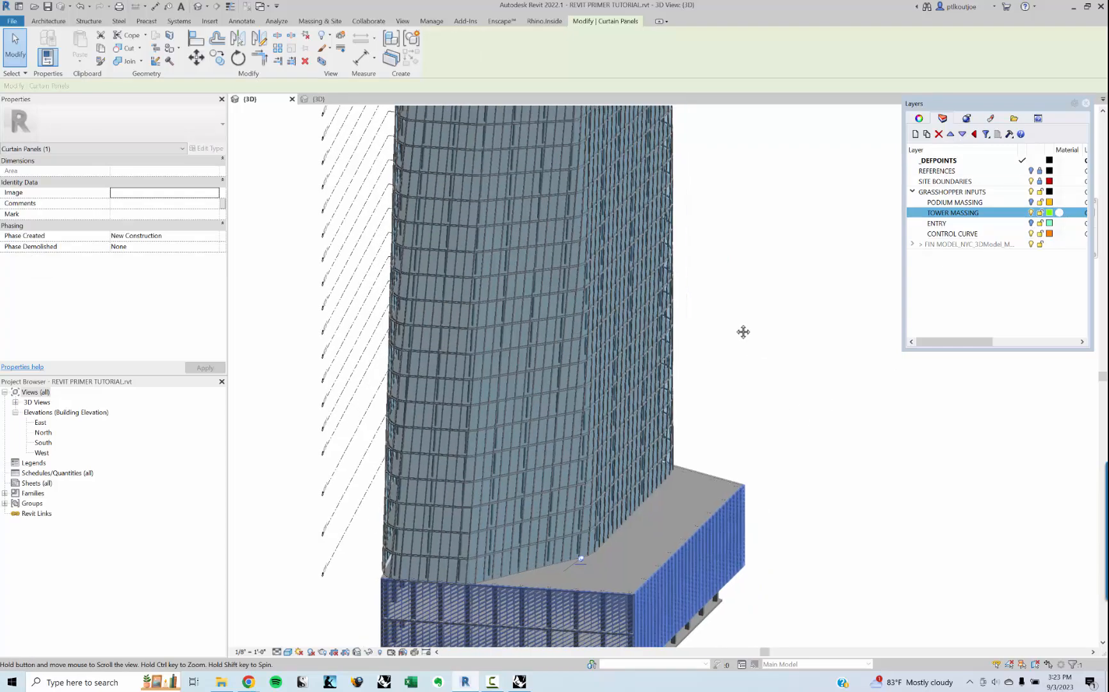
{"action": "scroll", "coordinate": [725, 283], "scroll_direction": "up", "scroll_amount": 8}
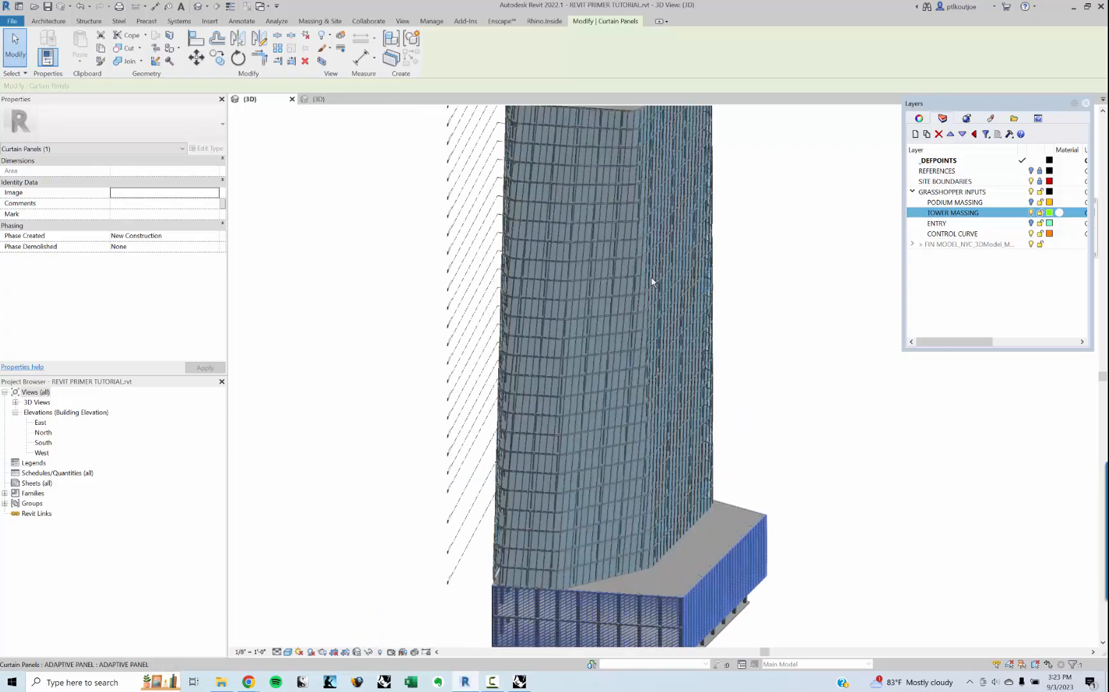
{"action": "middle_click_drag", "start_coordinate": [795, 294], "coordinate": [513, 273], "text": "shift"}
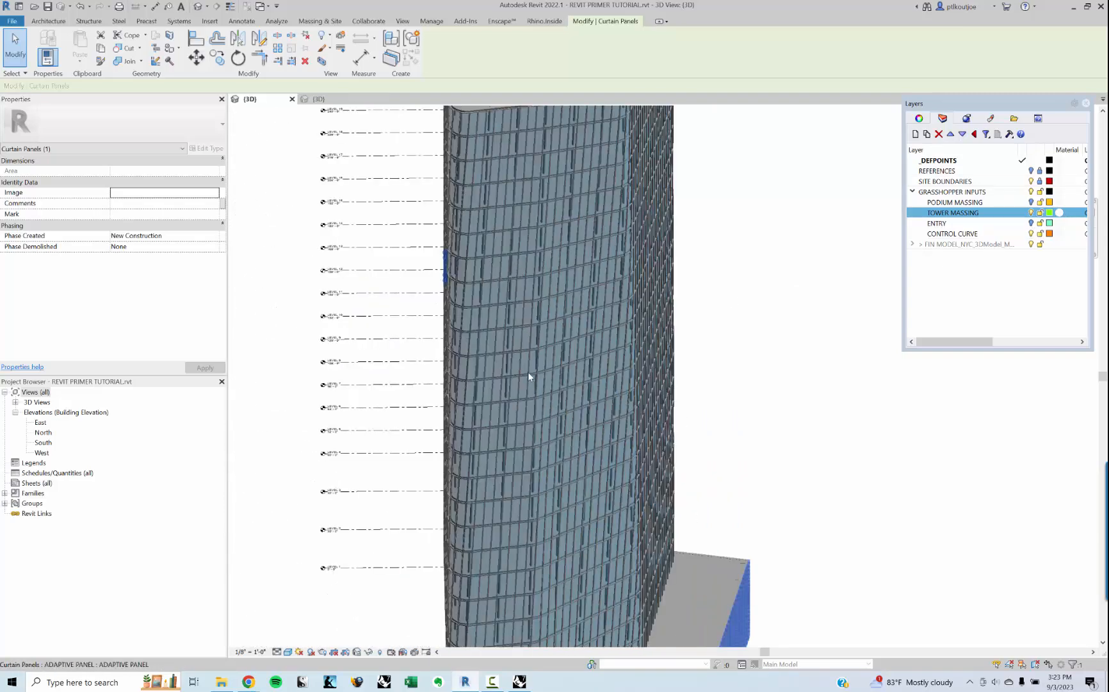
{"action": "scroll", "coordinate": [680, 387], "scroll_direction": "down", "scroll_amount": 3}
{"action": "middle_click_drag", "start_coordinate": [631, 391], "coordinate": [597, 391], "text": "shift"}
{"action": "middle_click_drag", "start_coordinate": [731, 384], "coordinate": [695, 392], "text": "shift"}
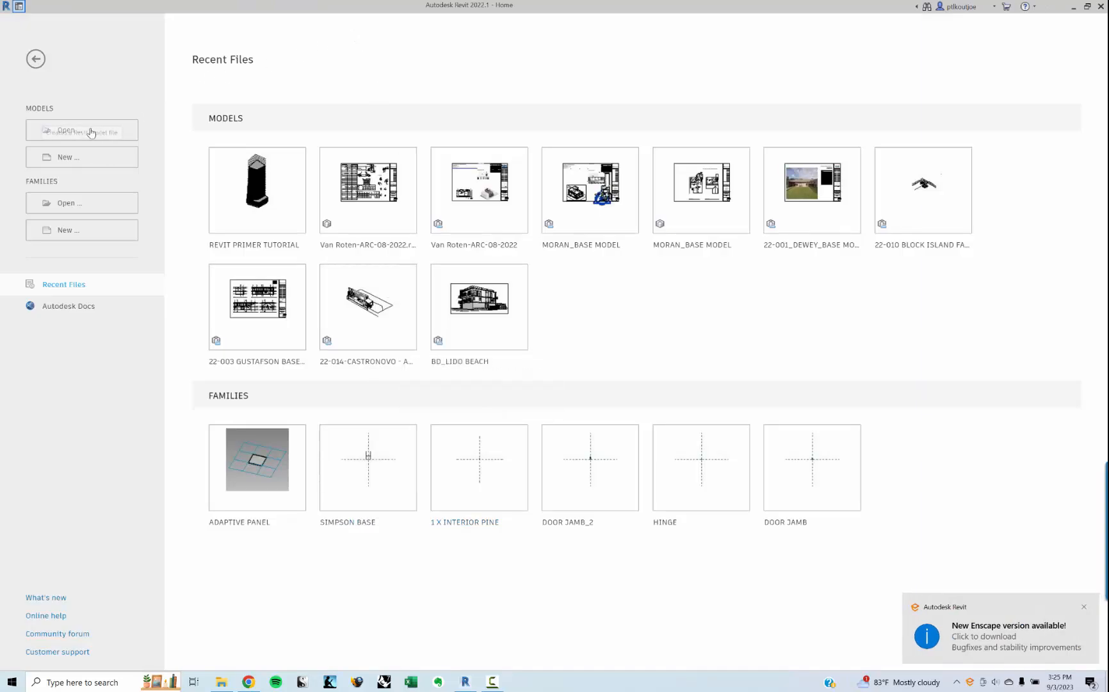
- Create a new Revit project from the Imperial-Construction Template
{"action": "left_click", "coordinate": [88, 162]}
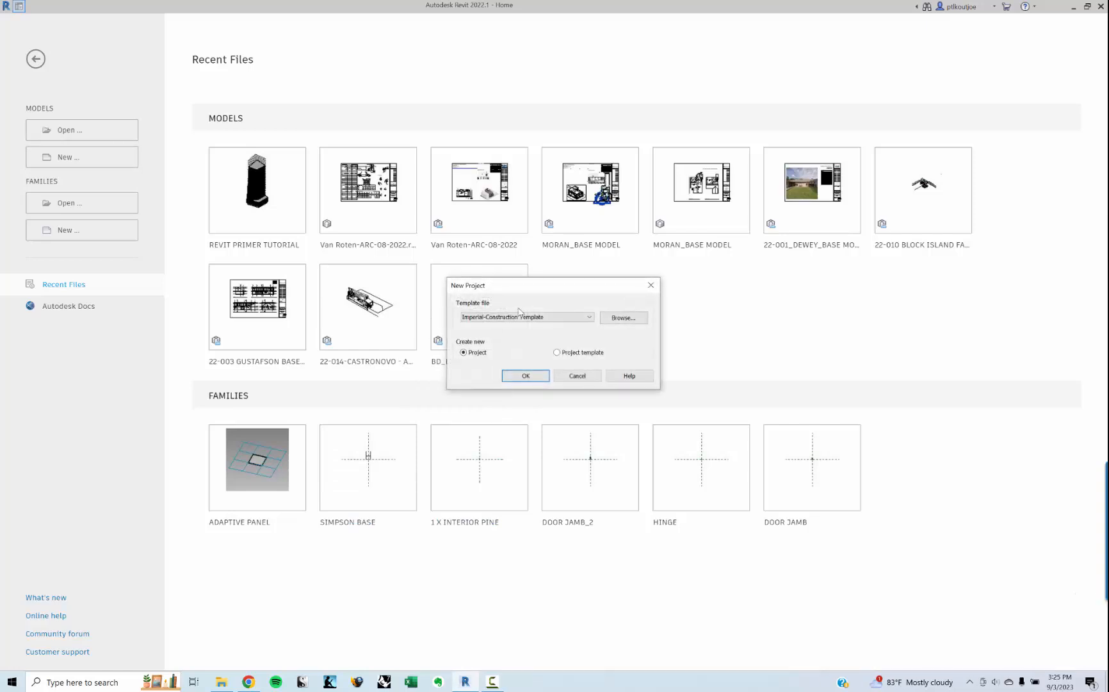
{"action": "left_click", "coordinate": [519, 316]}
{"action": "left_click", "coordinate": [518, 335]}
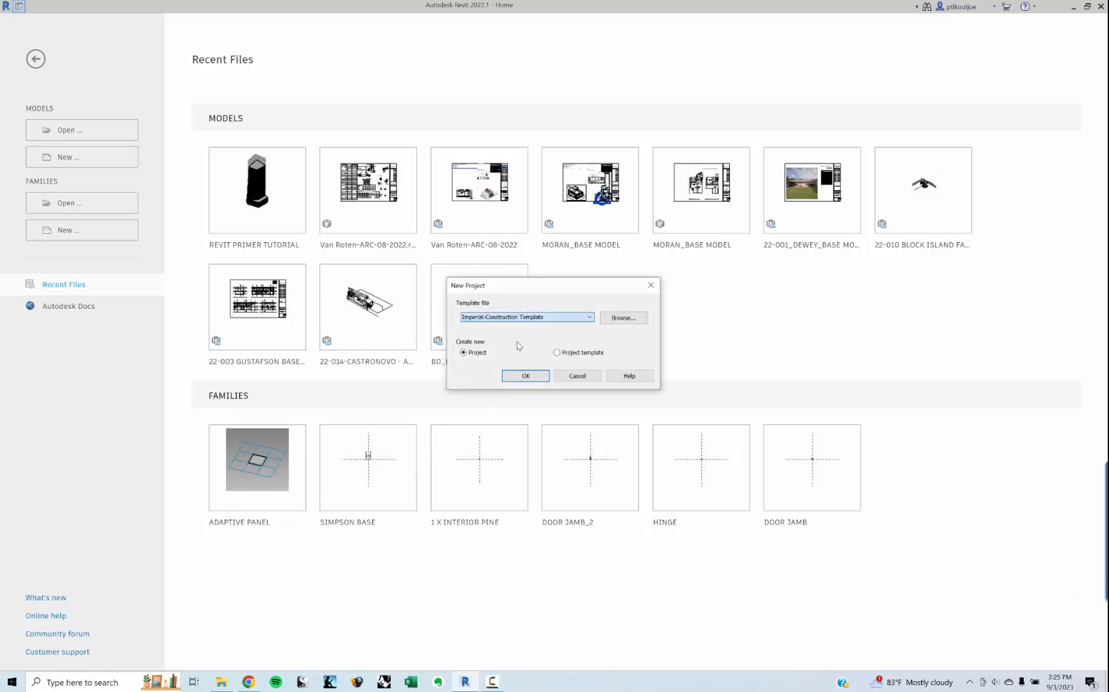
{"action": "left_click", "coordinate": [523, 376]}
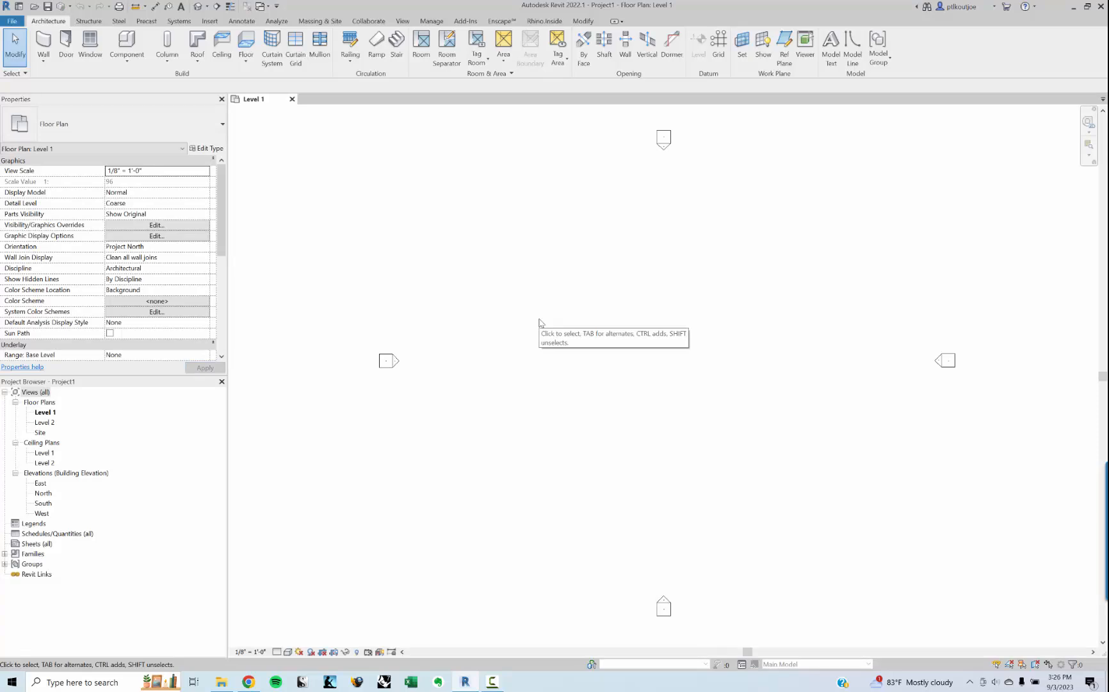
- Show the default 3D view and delete both template levels together with their associated views
{"action": "middle_click_drag", "start_coordinate": [518, 280], "coordinate": [518, 294]}
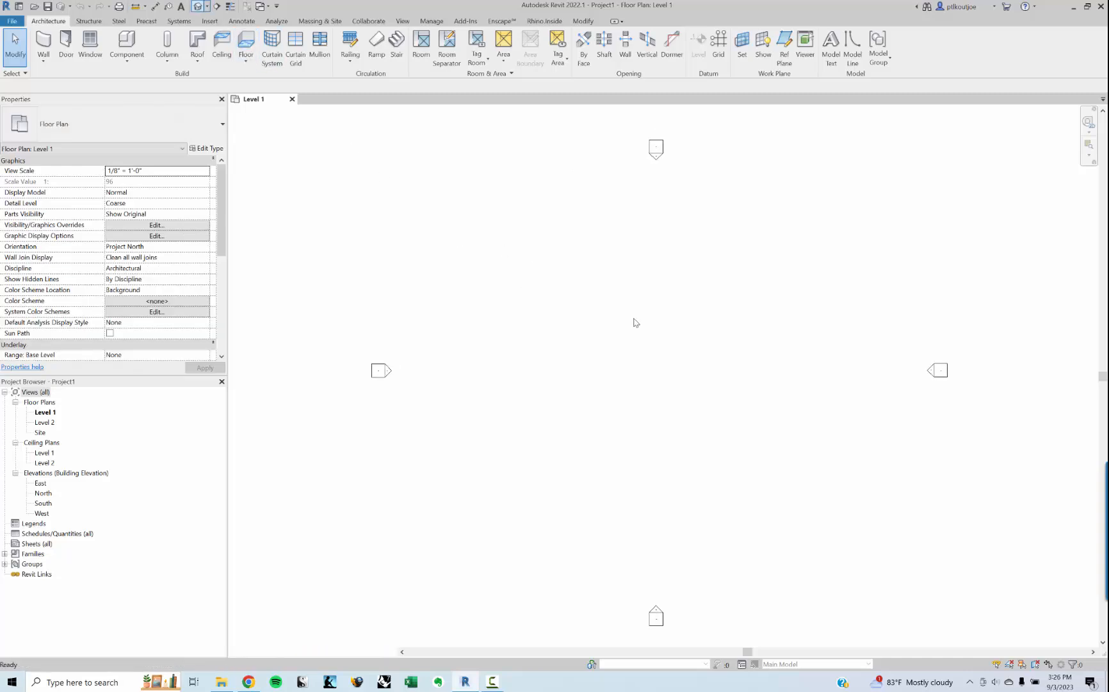
{"action": "key", "text": "3"}
{"action": "key", "text": "d"}
{"action": "left_click_drag", "start_coordinate": [539, 339], "coordinate": [423, 222]}
{"action": "key", "text": "Delete"}
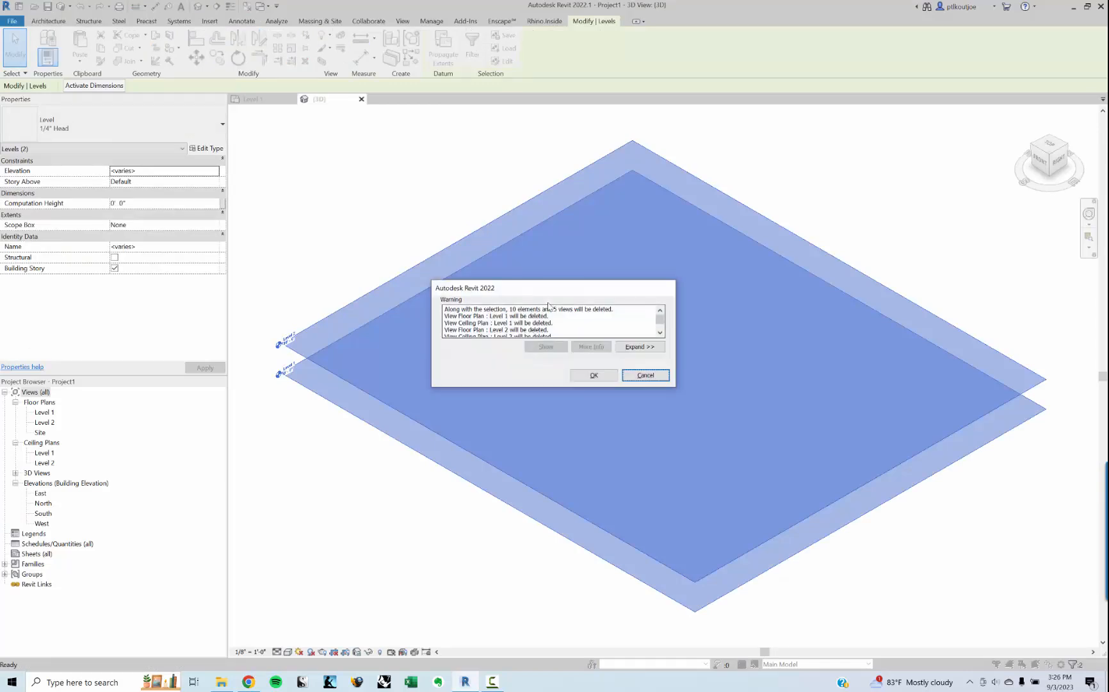
{"action": "left_click", "coordinate": [611, 376]}
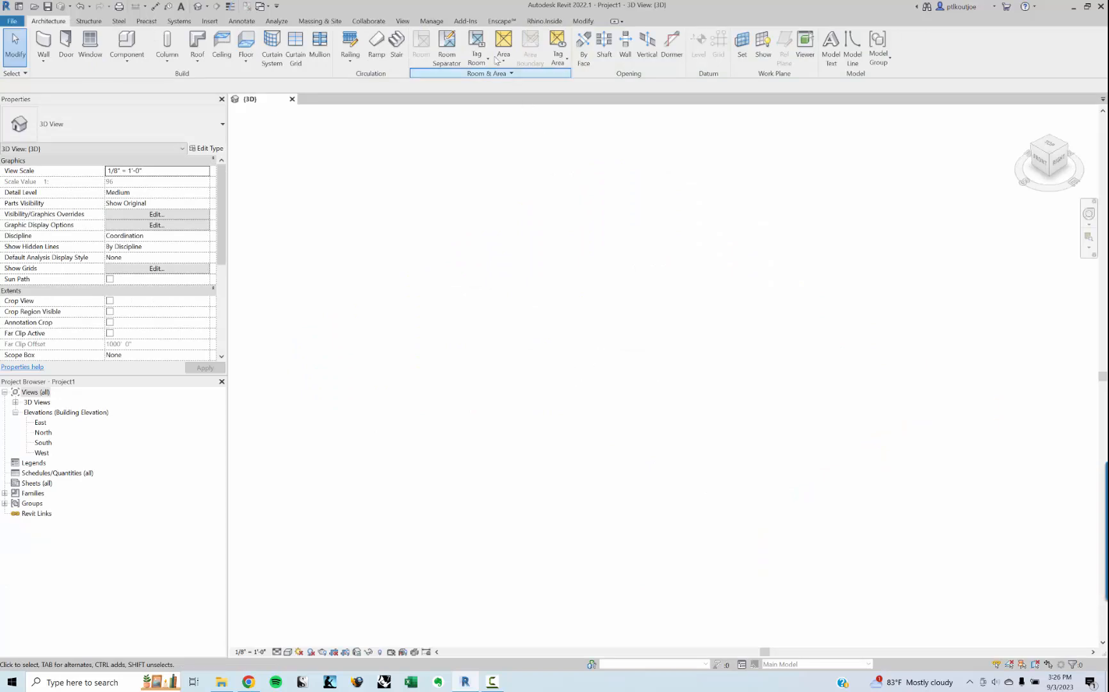
{"action": "left_click", "coordinate": [461, 24]}
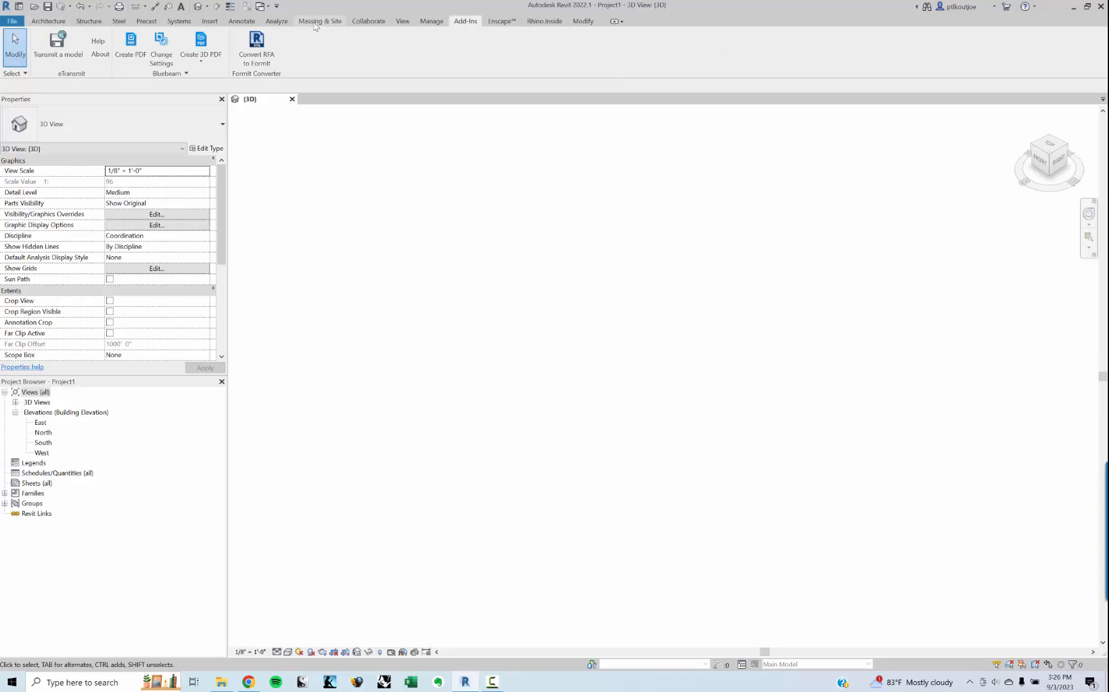
{"action": "left_click", "coordinate": [548, 24]}
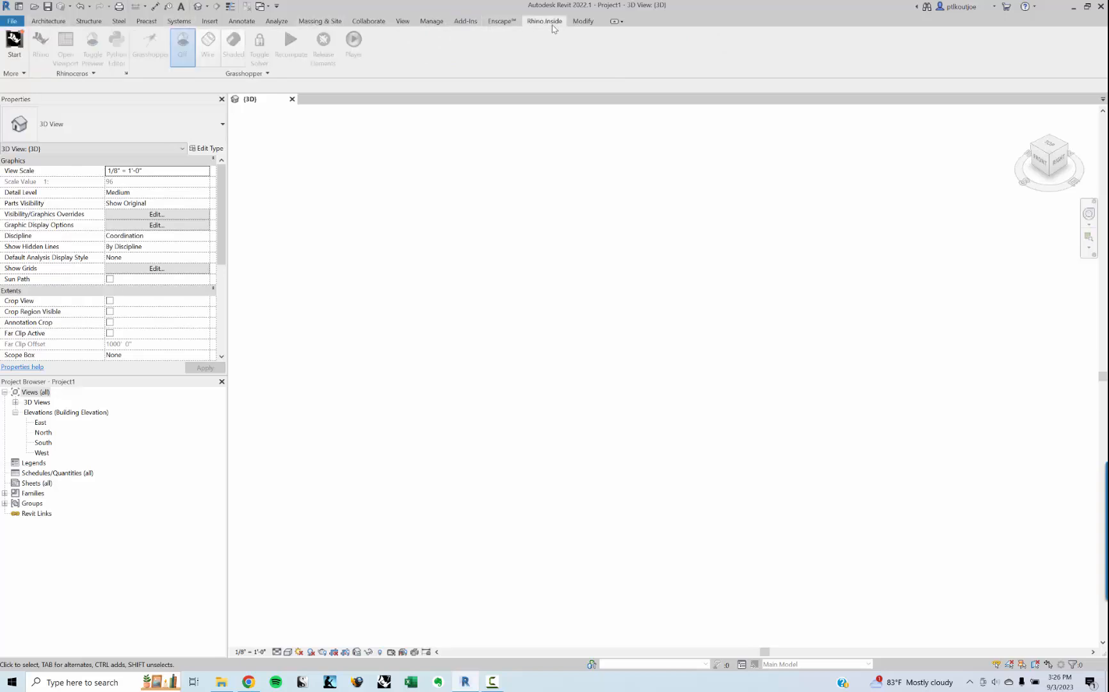
{"action": "left_click", "coordinate": [467, 26]}
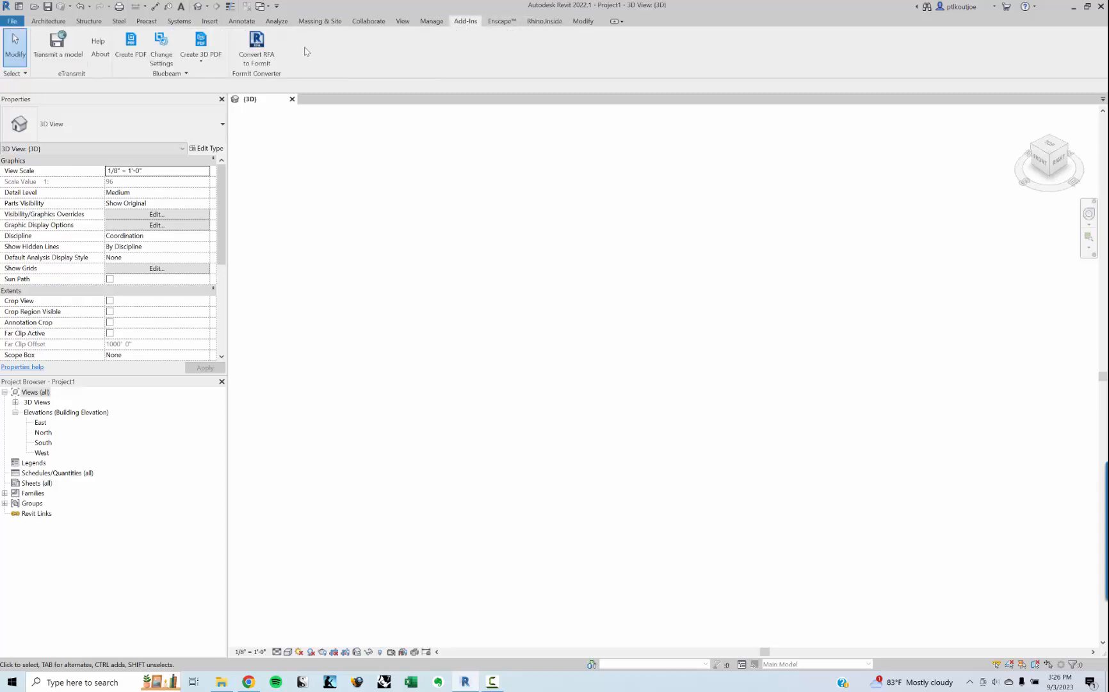
{"action": "left_click", "coordinate": [544, 21]}
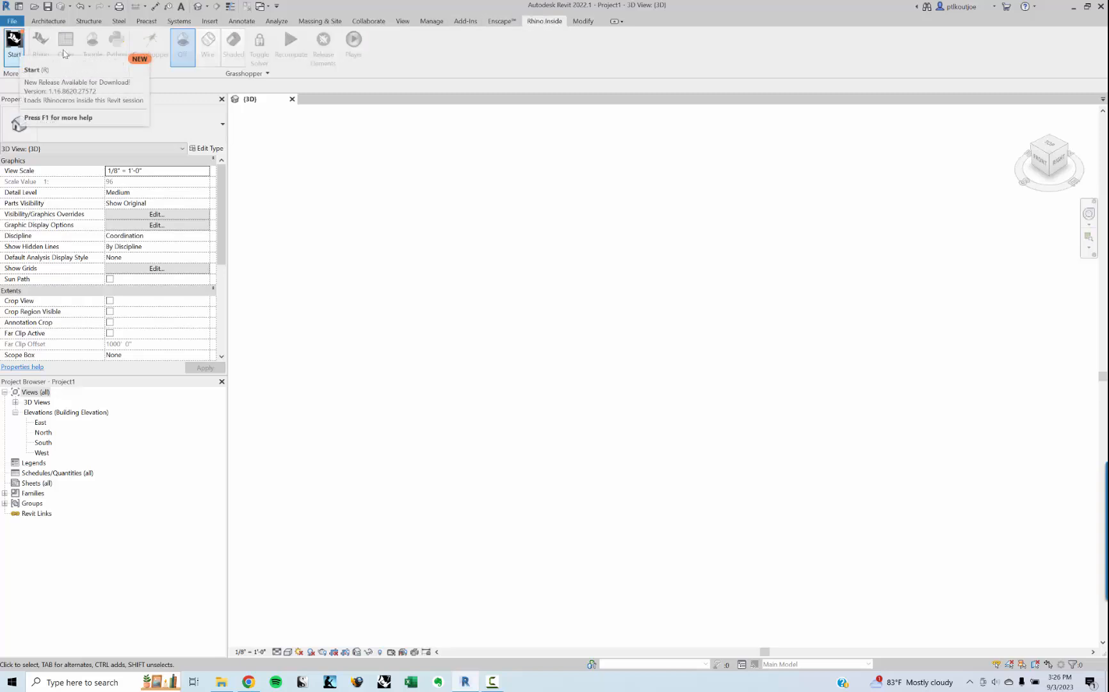
{"action": "left_click", "coordinate": [474, 23]}
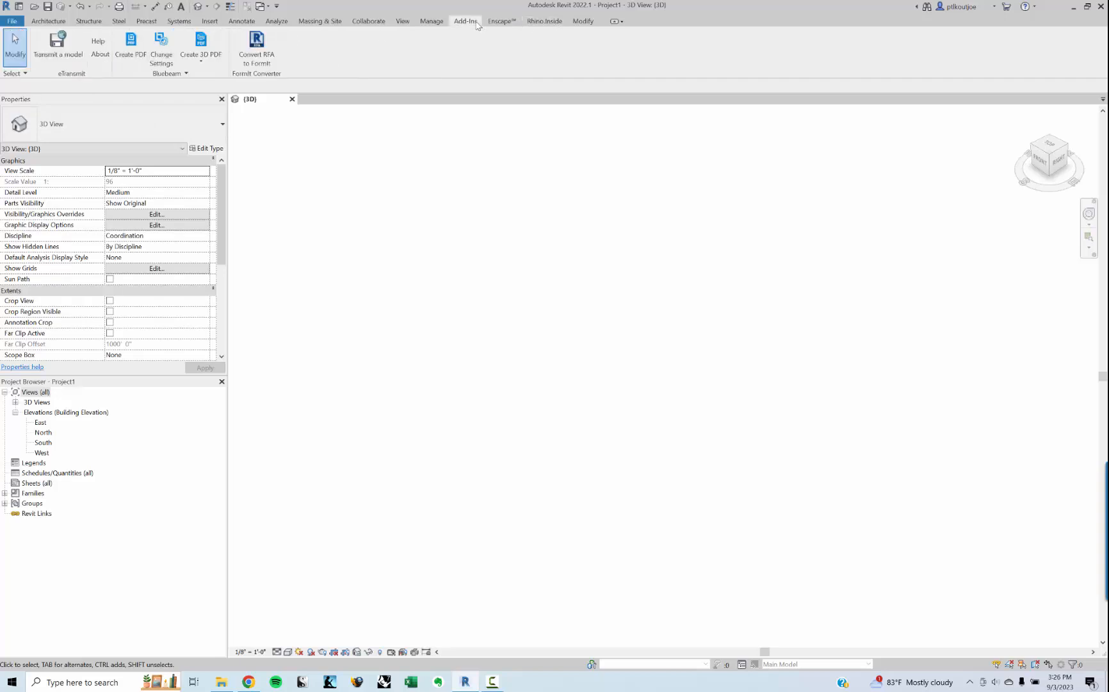
- Start Rhino.Inside in the Revit session and dismiss the Enscape update notification
{"action": "left_click", "coordinate": [544, 21]}
{"action": "left_click", "coordinate": [13, 46]}
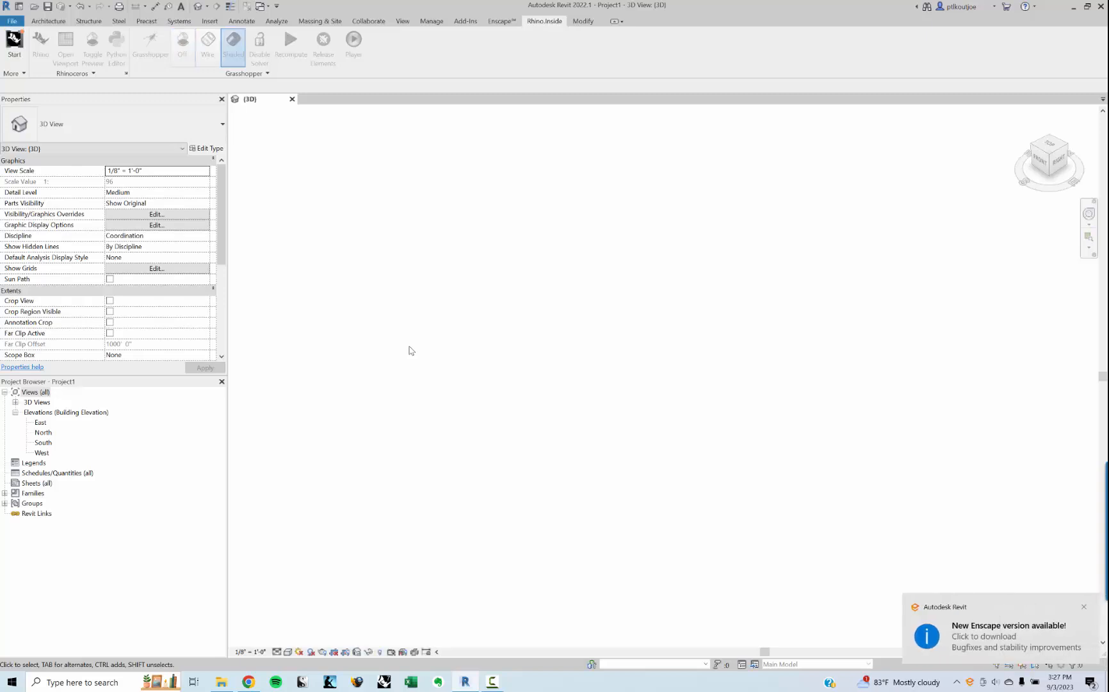
{"action": "left_click", "coordinate": [1084, 607]}
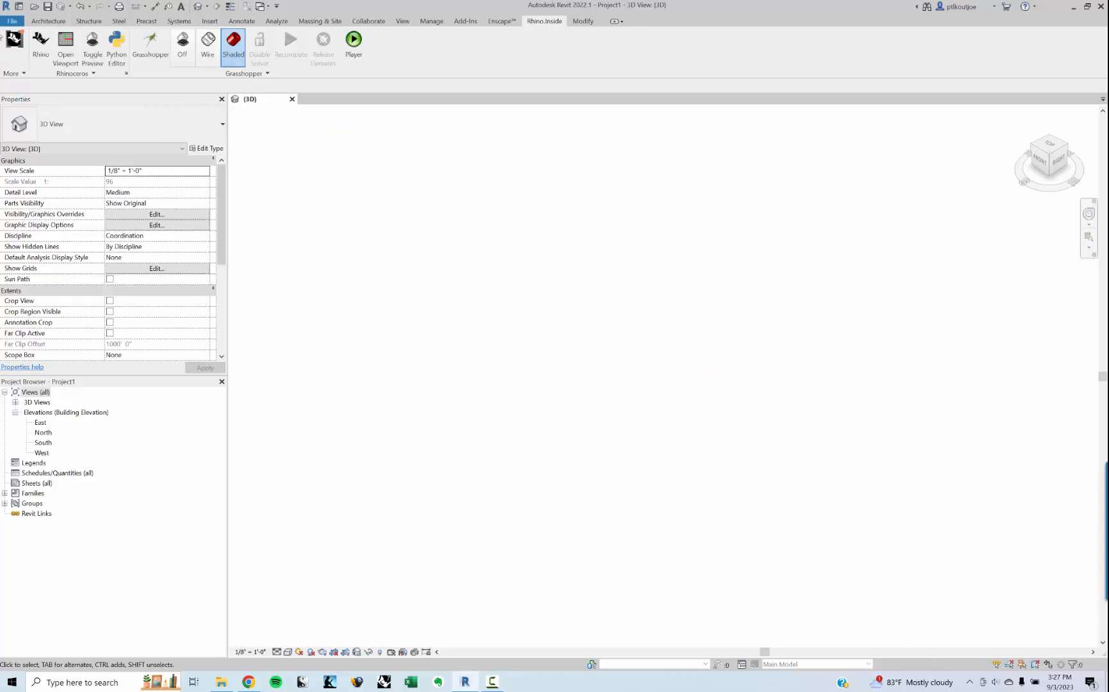
- Open the Rhino window from within Revit and enlarge it
{"action": "left_click", "coordinate": [45, 46]}
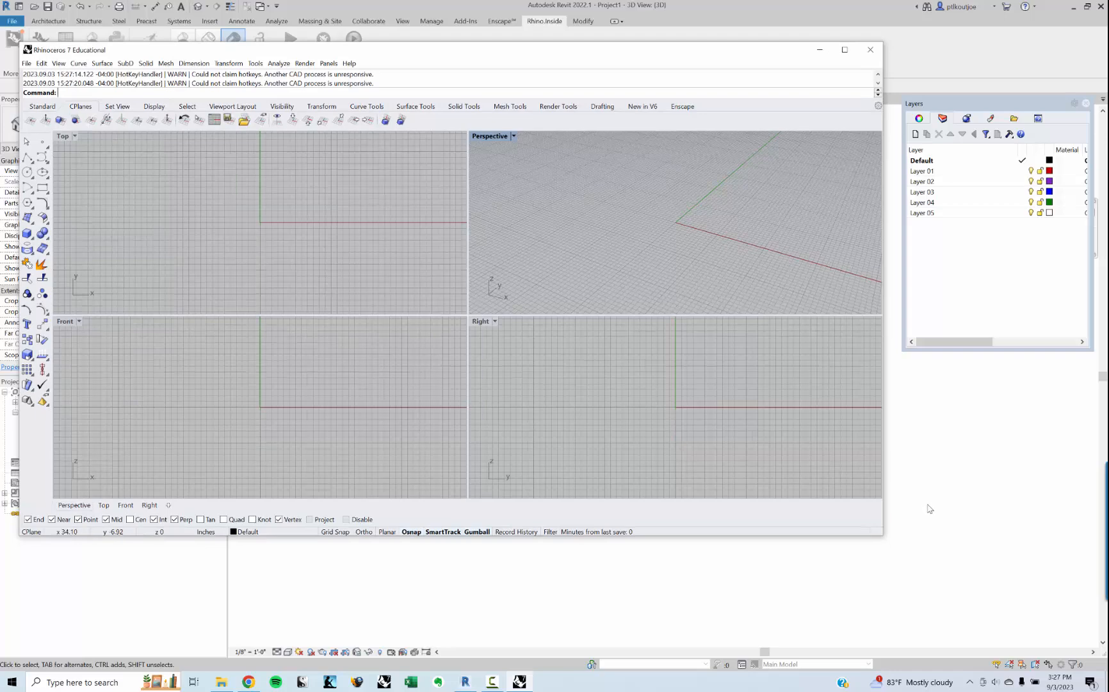
{"action": "left_click_drag", "start_coordinate": [882, 535], "coordinate": [999, 602]}
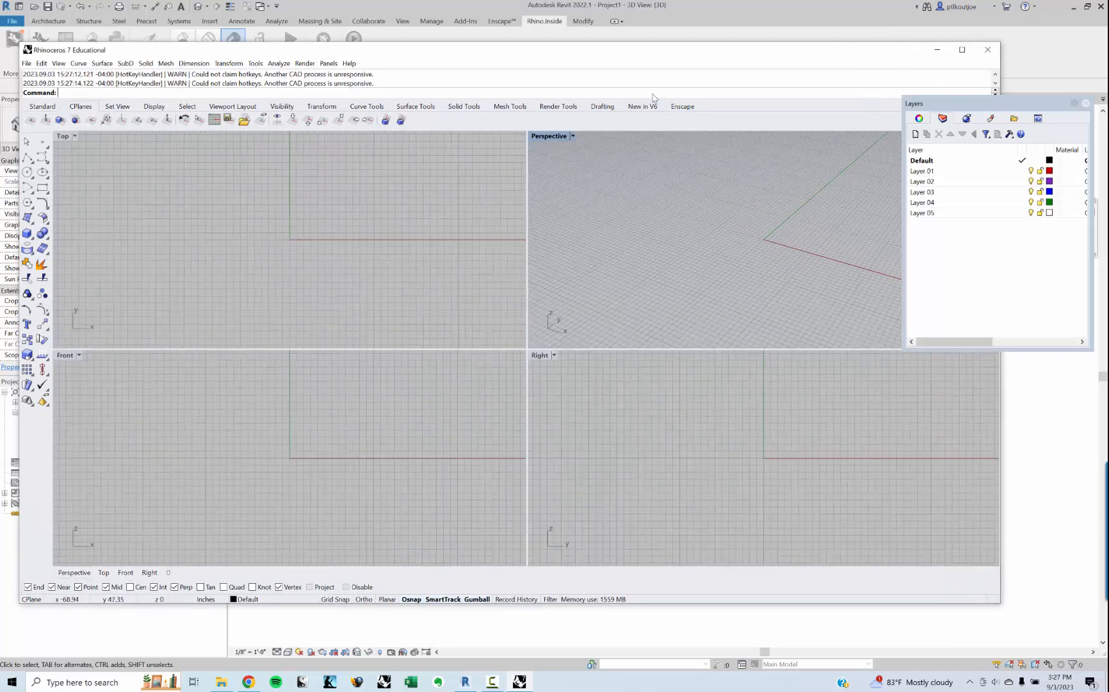
{"action": "middle_click", "coordinate": [606, 230]}
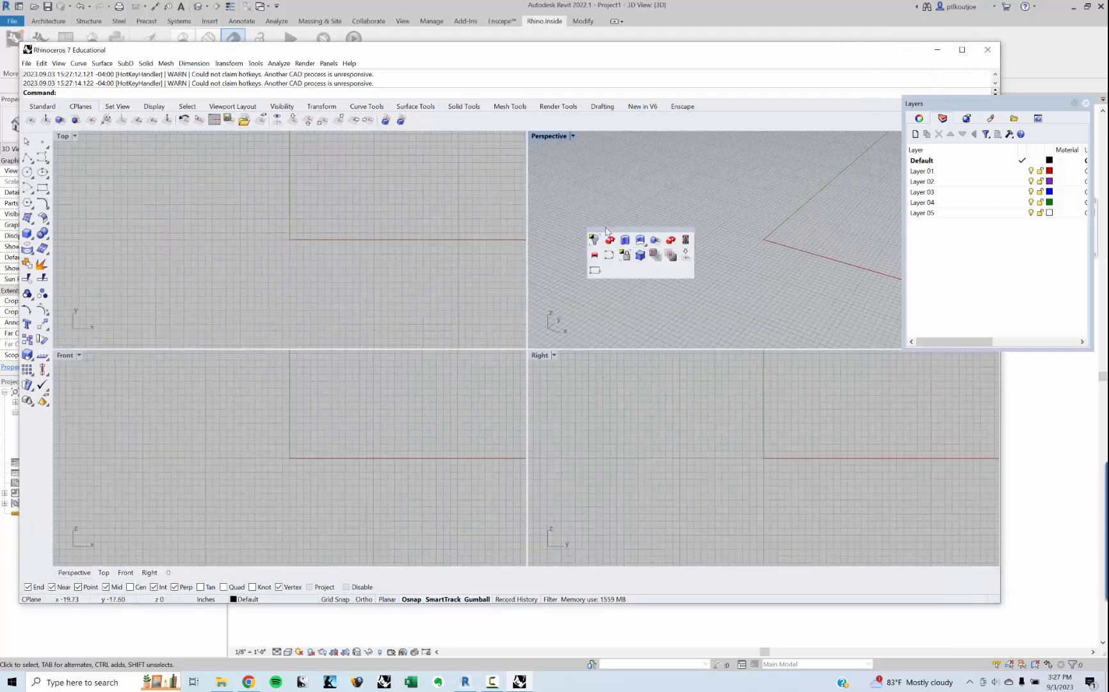
{"action": "left_click", "coordinate": [648, 190]}
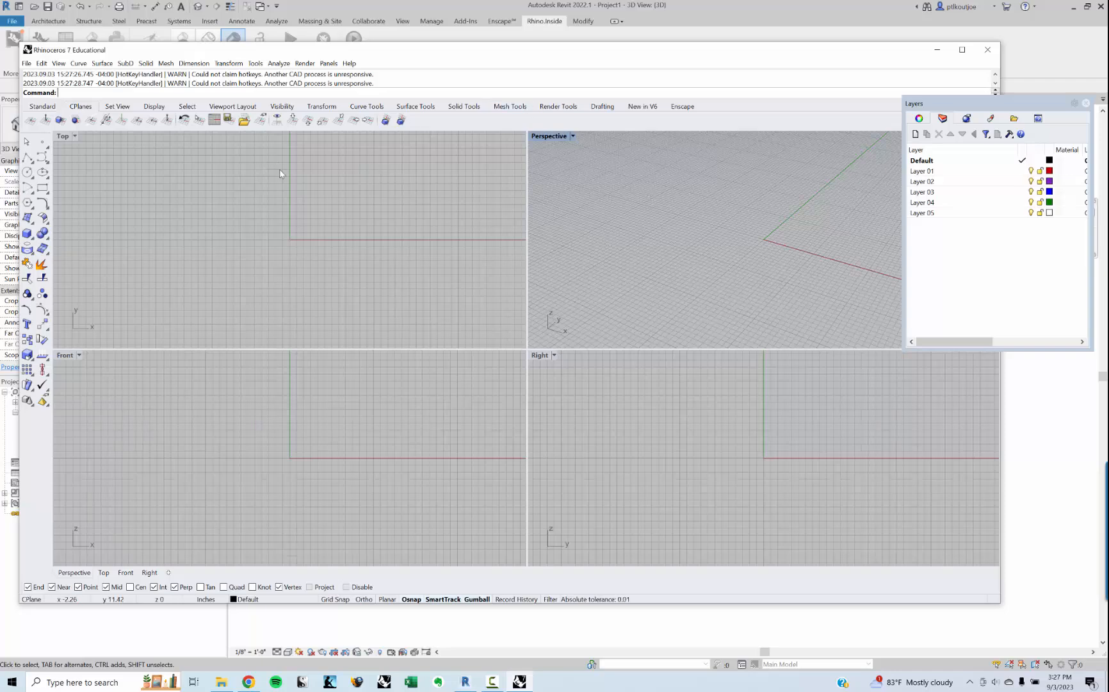
- Maximize the Rhino window and start a new model from the Large Objects - Feet template, discarding the untitled model
{"action": "right_click_drag", "start_coordinate": [608, 237], "coordinate": [594, 187]}
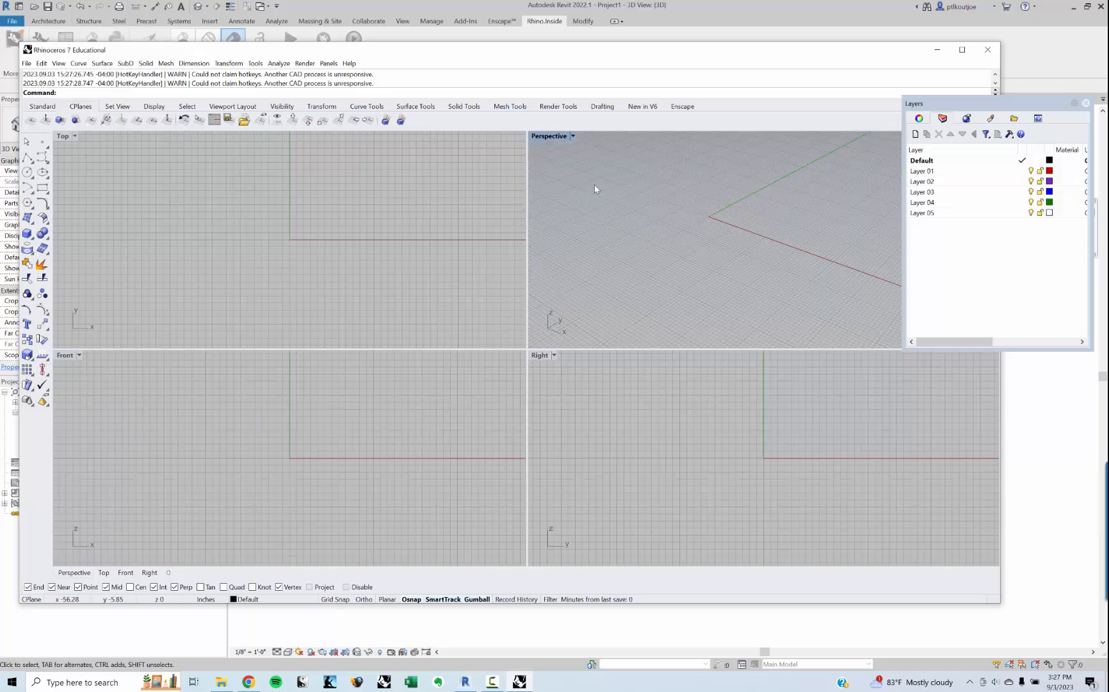
{"action": "double_click", "coordinate": [142, 50]}
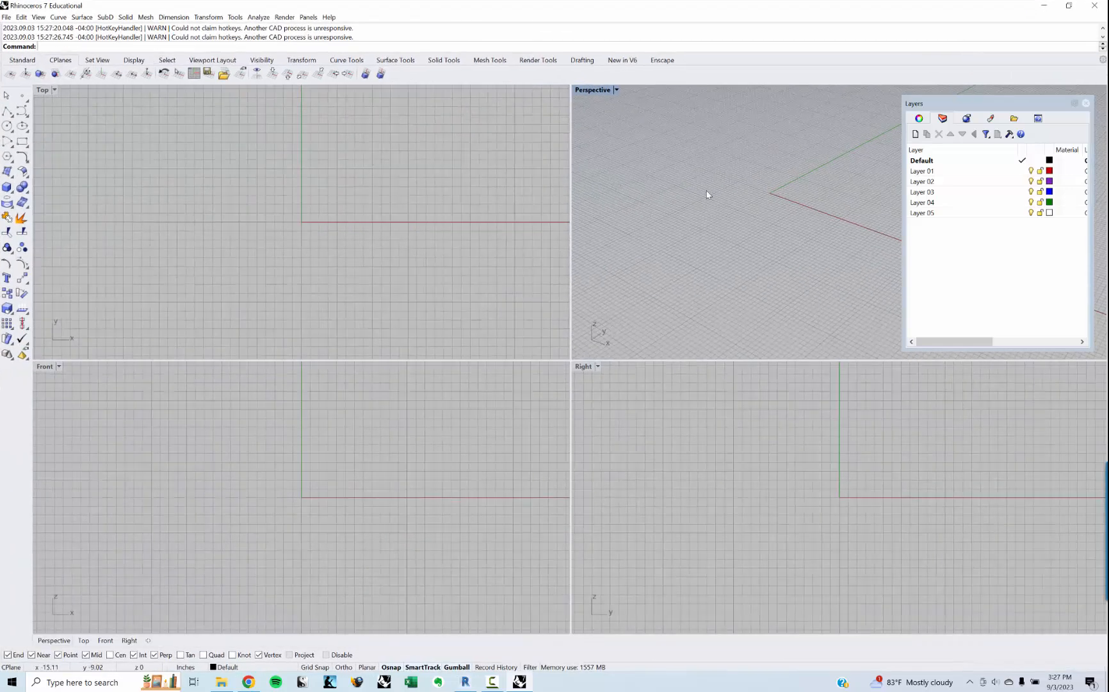
{"action": "left_click", "coordinate": [6, 18]}
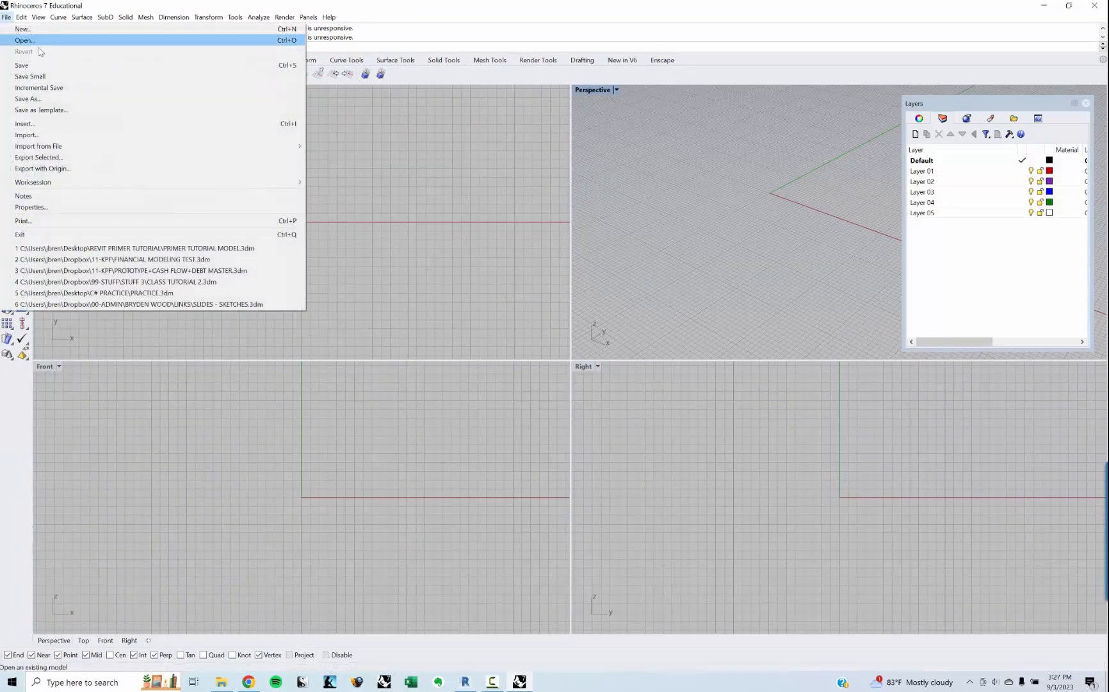
{"action": "left_click", "coordinate": [23, 29]}
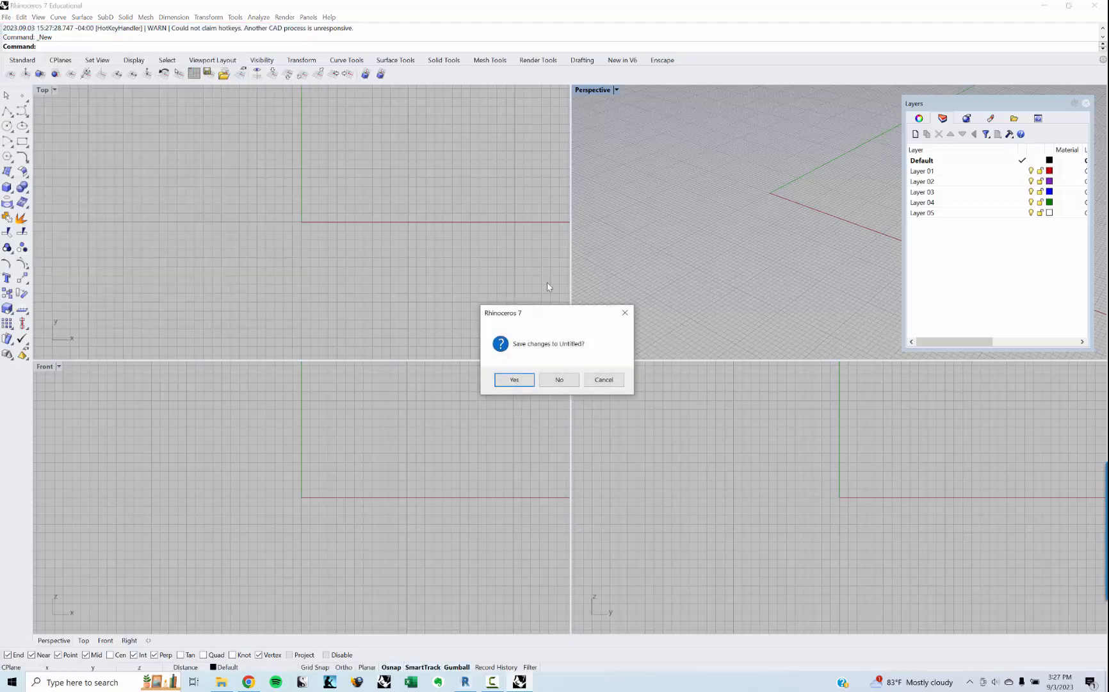
{"action": "left_click", "coordinate": [561, 379]}
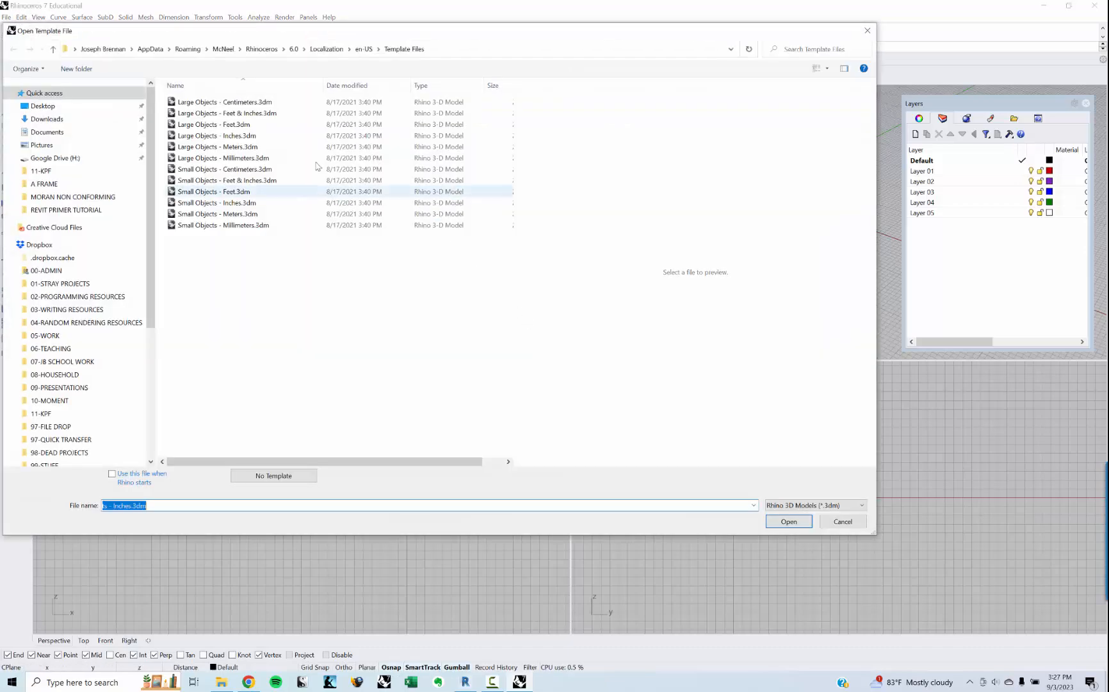
{"action": "double_click", "coordinate": [266, 126]}
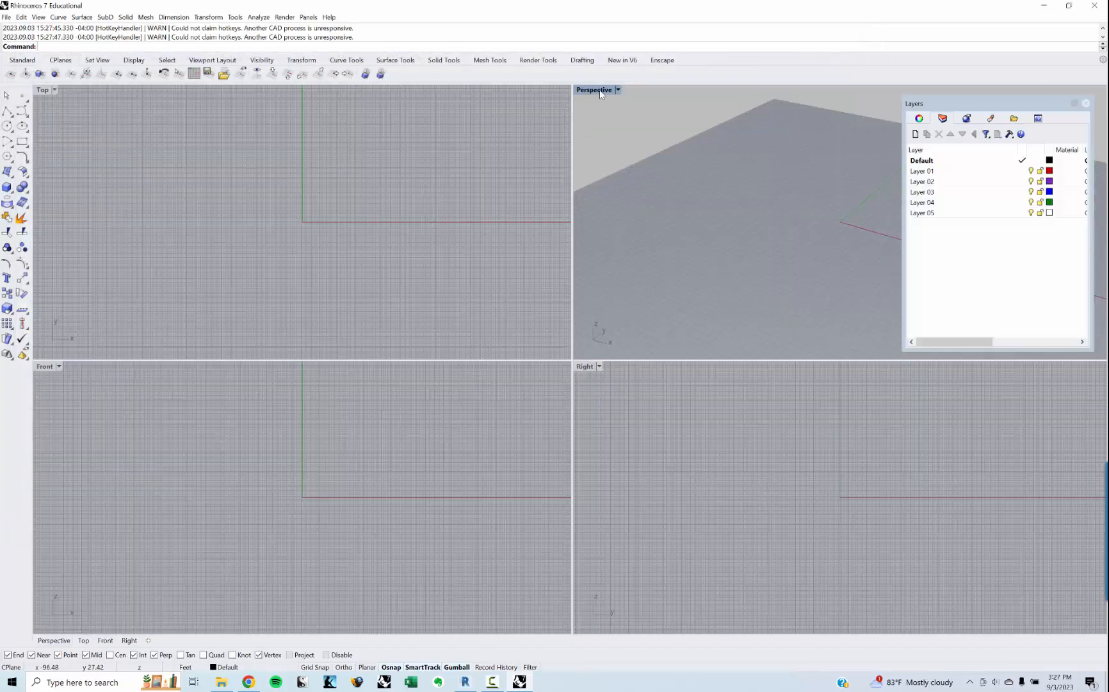
- Maximize the Perspective viewport and look over the whole construction grid
{"action": "double_click", "coordinate": [600, 92]}
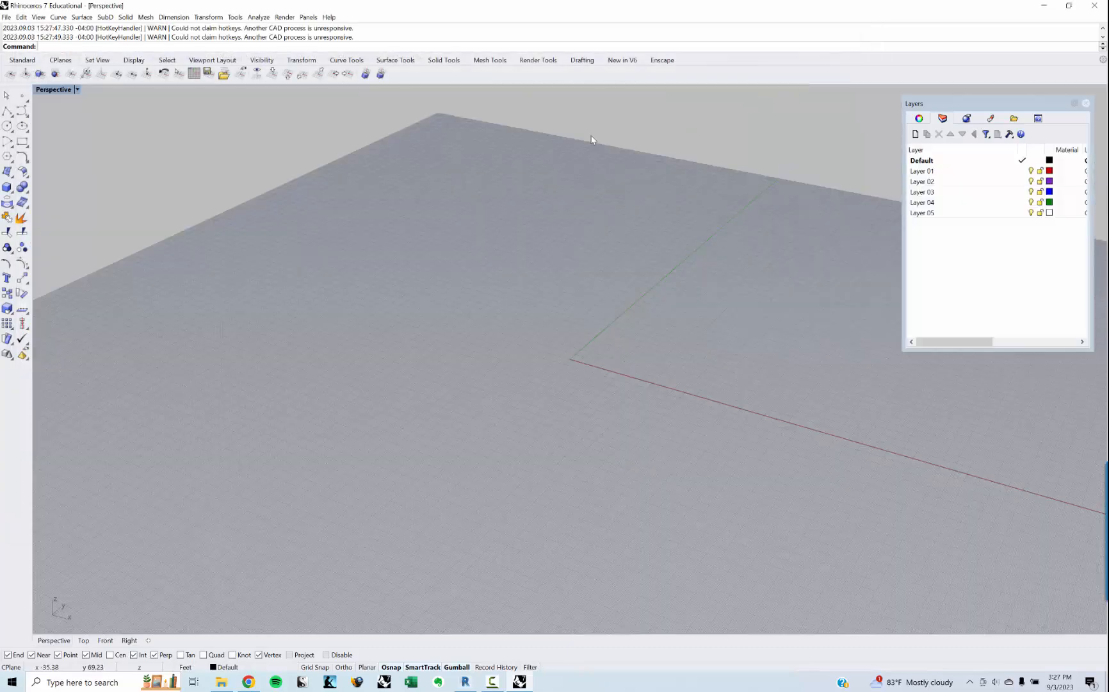
{"action": "scroll", "coordinate": [592, 298], "scroll_direction": "down", "scroll_amount": 7}
{"action": "right_click_drag", "start_coordinate": [591, 299], "coordinate": [512, 310]}
{"action": "scroll", "coordinate": [545, 332], "scroll_direction": "up", "scroll_amount": 2}
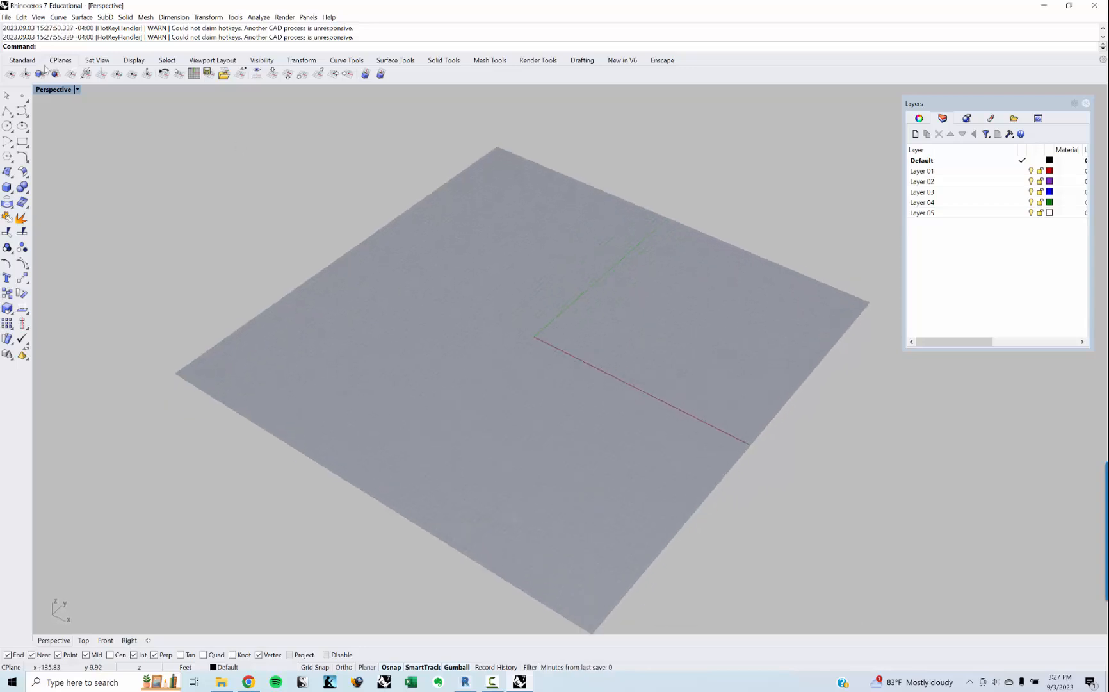
- Open PRIMER TUTORIAL MODEL.3dm from the REVIT PRIMER TUTORIAL folder without saving the untitled model
{"action": "left_click", "coordinate": [5, 17]}
{"action": "left_click", "coordinate": [26, 32]}
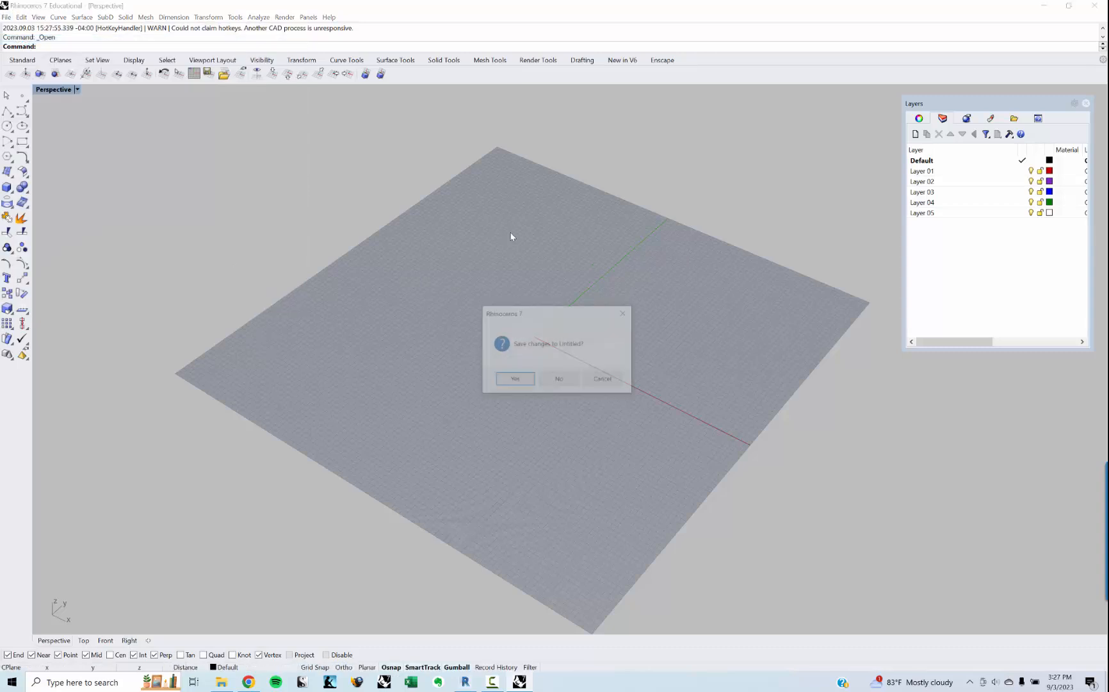
{"action": "left_click", "coordinate": [563, 380]}
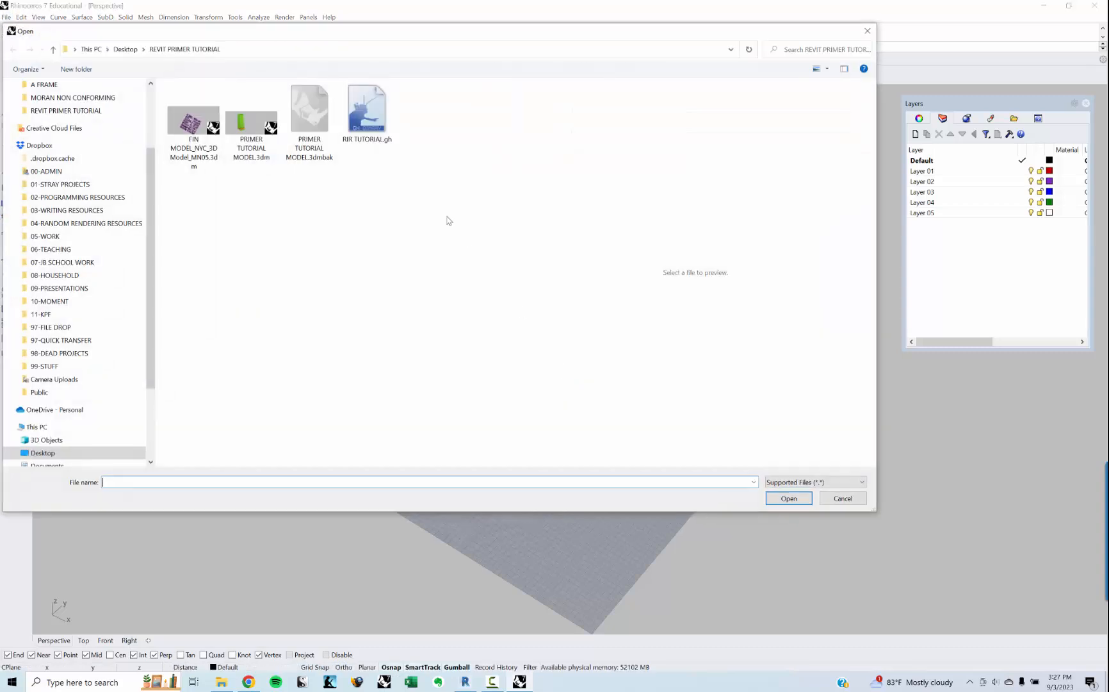
{"action": "double_click", "coordinate": [252, 129]}
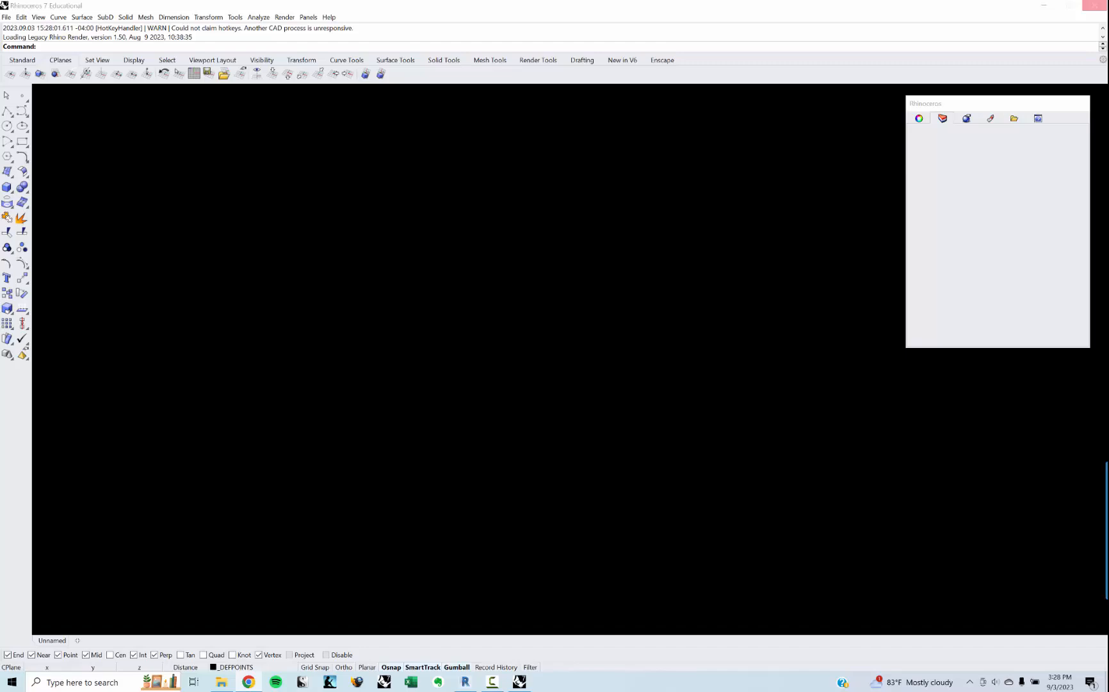
- Review the community district download list on the browser's NYC 3D Model page and close the page
{"action": "left_click_drag", "start_coordinate": [13, 0], "coordinate": [320, 0]}
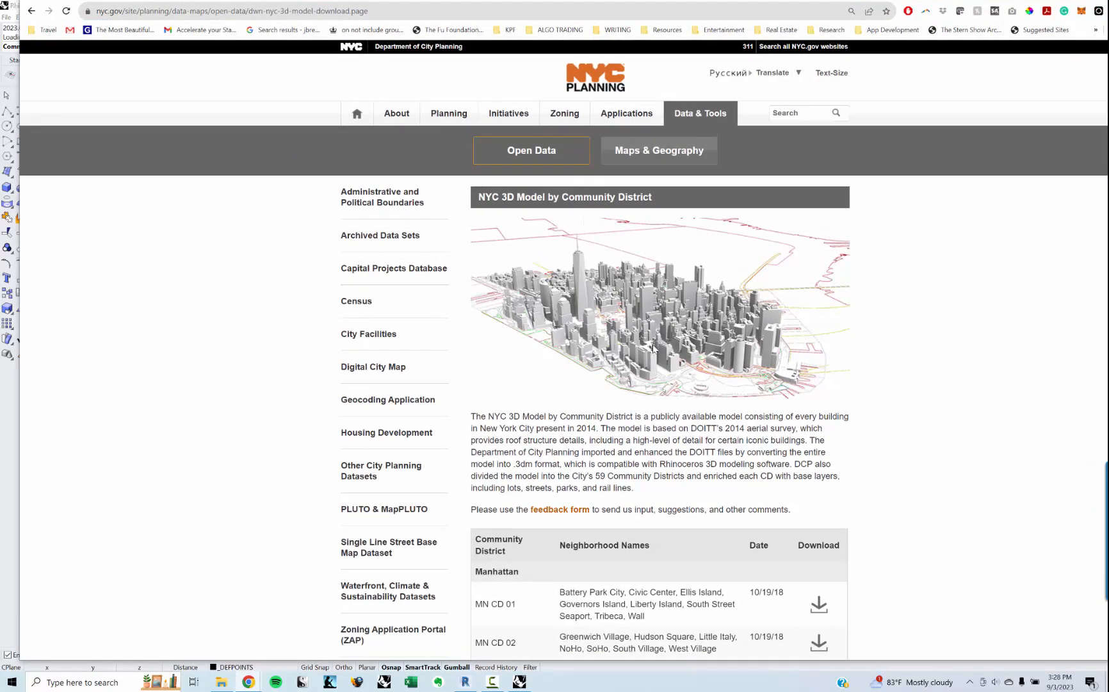
{"action": "scroll", "coordinate": [654, 348], "scroll_direction": "down", "scroll_amount": 7}
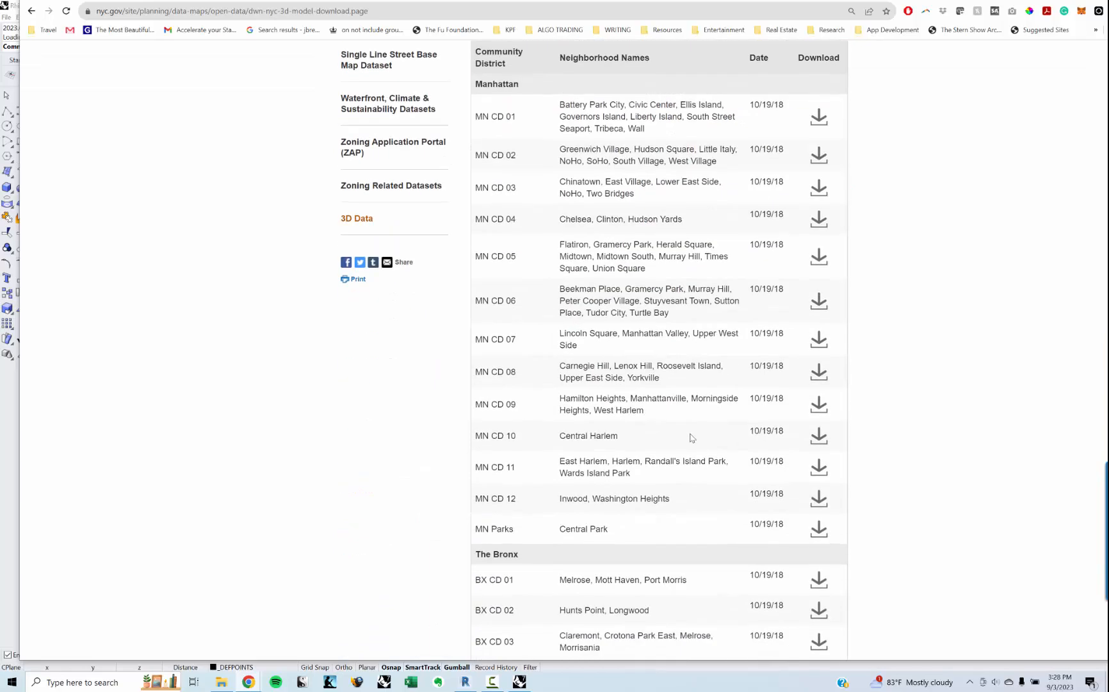
{"action": "scroll", "coordinate": [689, 434], "scroll_direction": "up", "scroll_amount": 3}
{"action": "scroll", "coordinate": [693, 421], "scroll_direction": "down", "scroll_amount": 18}
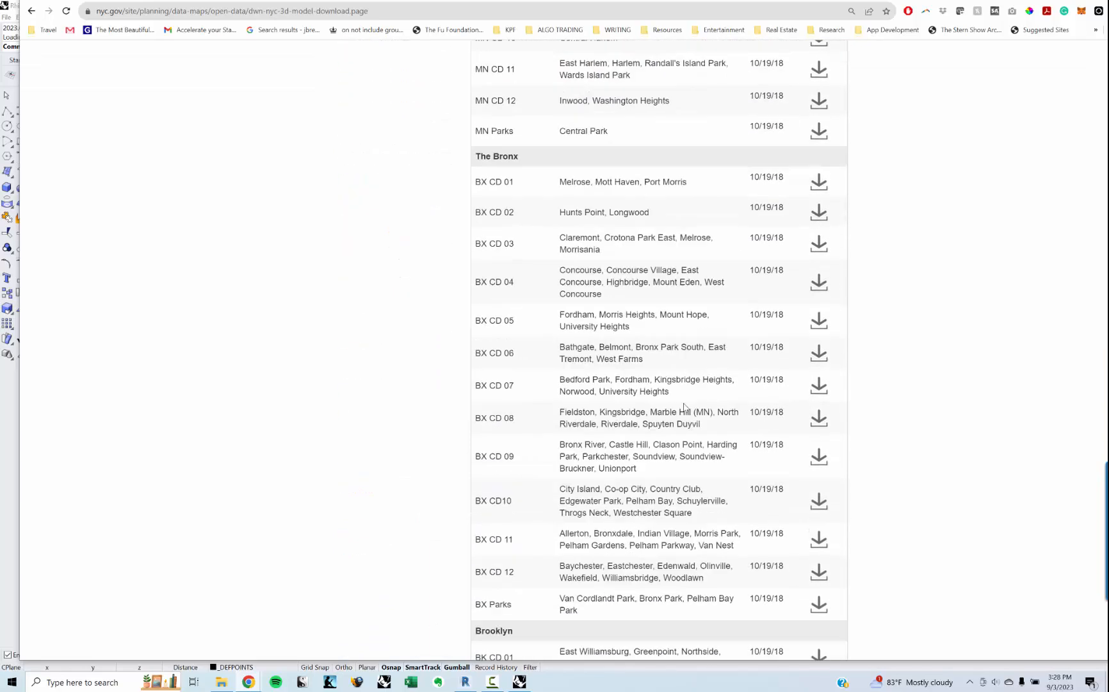
{"action": "scroll", "coordinate": [683, 402], "scroll_direction": "down", "scroll_amount": 8}
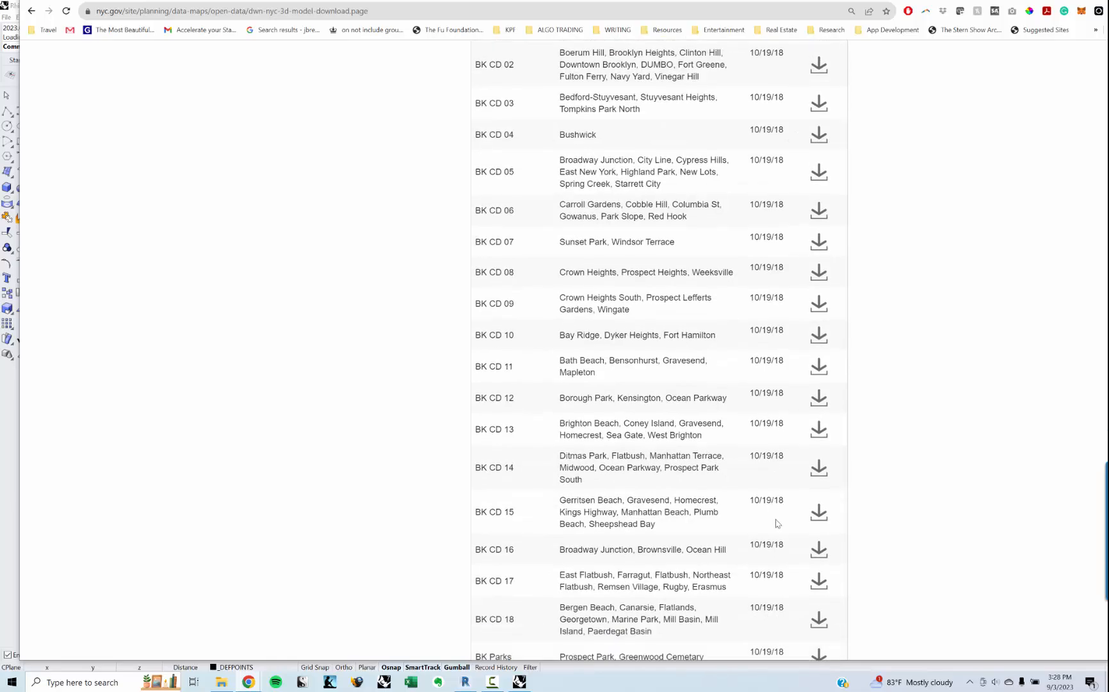
{"action": "scroll", "coordinate": [769, 496], "scroll_direction": "down", "scroll_amount": 6}
{"action": "scroll", "coordinate": [767, 493], "scroll_direction": "up", "scroll_amount": 8}
{"action": "scroll", "coordinate": [765, 489], "scroll_direction": "down", "scroll_amount": 15}
{"action": "scroll", "coordinate": [762, 488], "scroll_direction": "up", "scroll_amount": 9}
{"action": "scroll", "coordinate": [758, 483], "scroll_direction": "up", "scroll_amount": 20}
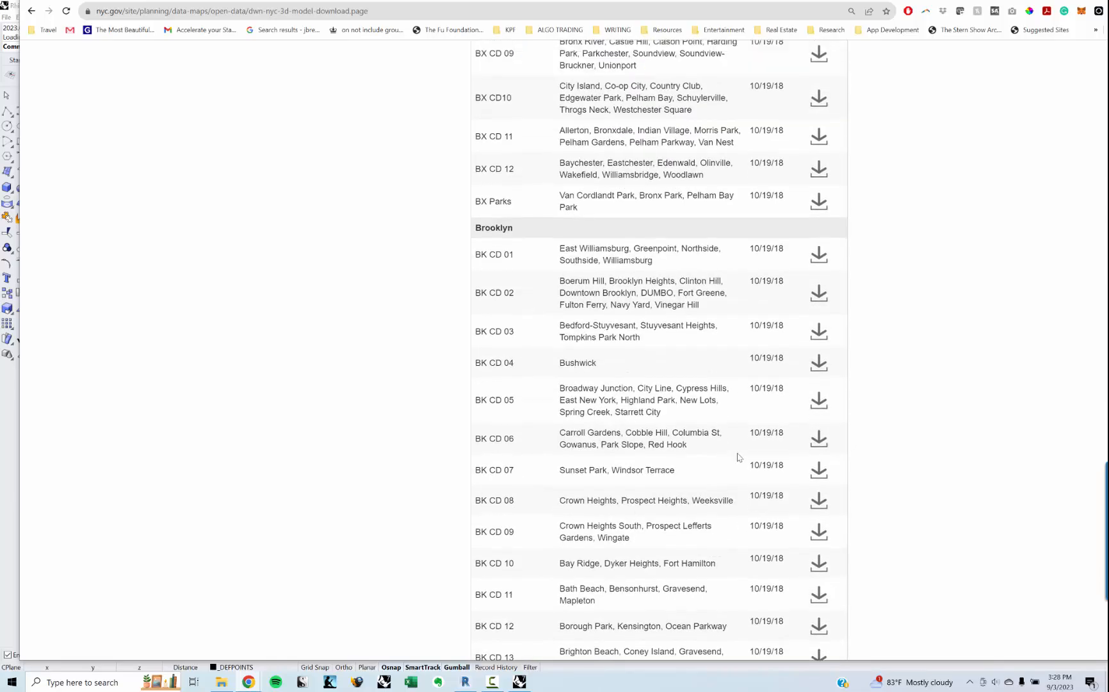
{"action": "scroll", "coordinate": [719, 442], "scroll_direction": "up", "scroll_amount": 4}
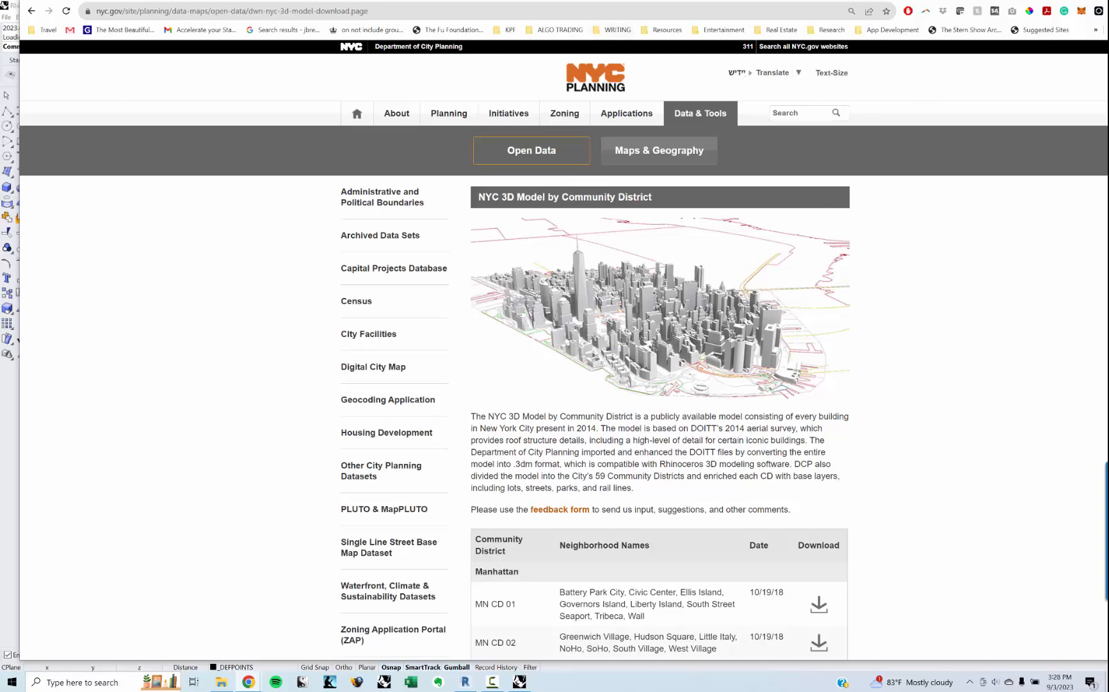
{"action": "left_click_drag", "start_coordinate": [182, 0], "coordinate": [261, 76]}
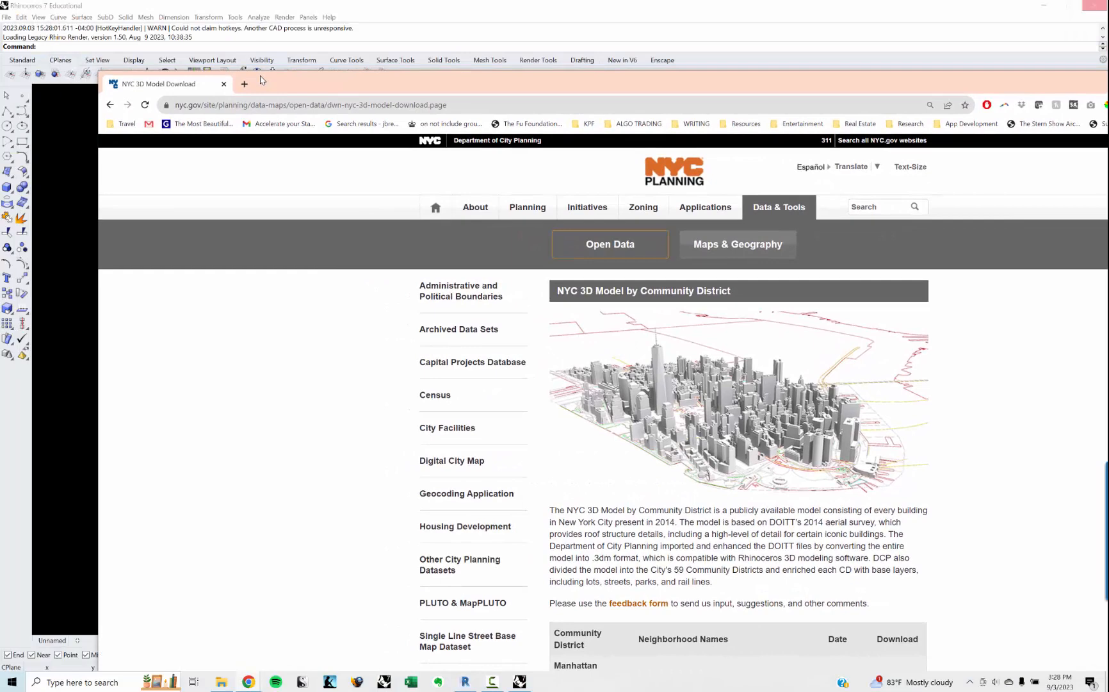
{"action": "left_click", "coordinate": [224, 84]}
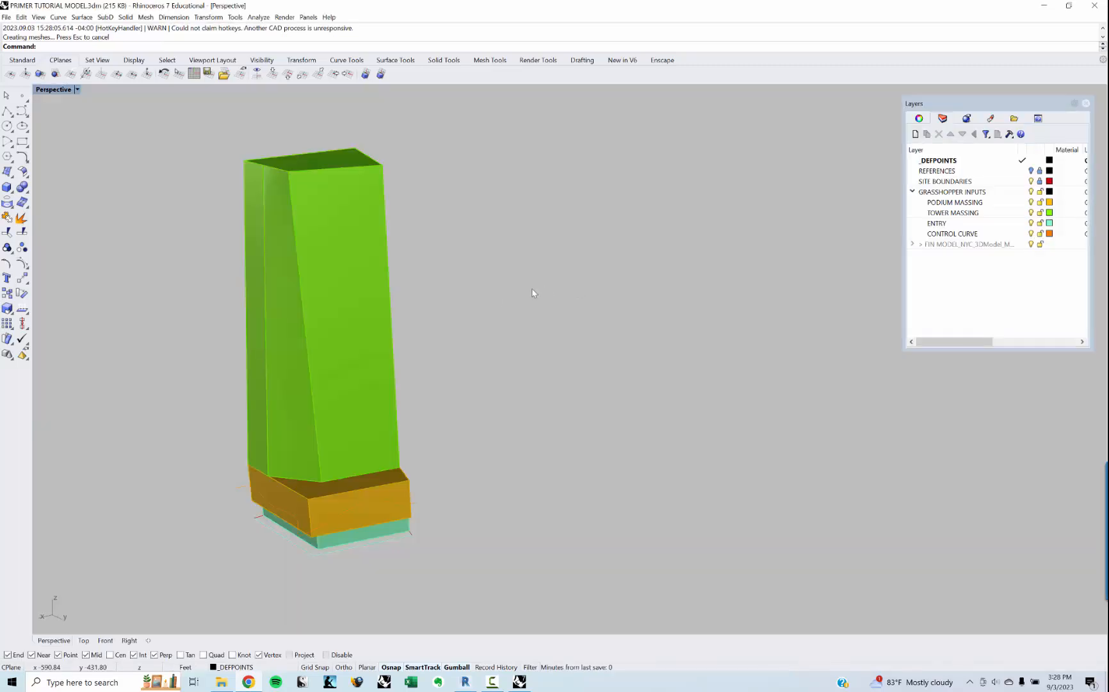
- Turn on the REFERENCES layer and look at the tower site in the Top view
{"action": "left_click", "coordinate": [1031, 171]}
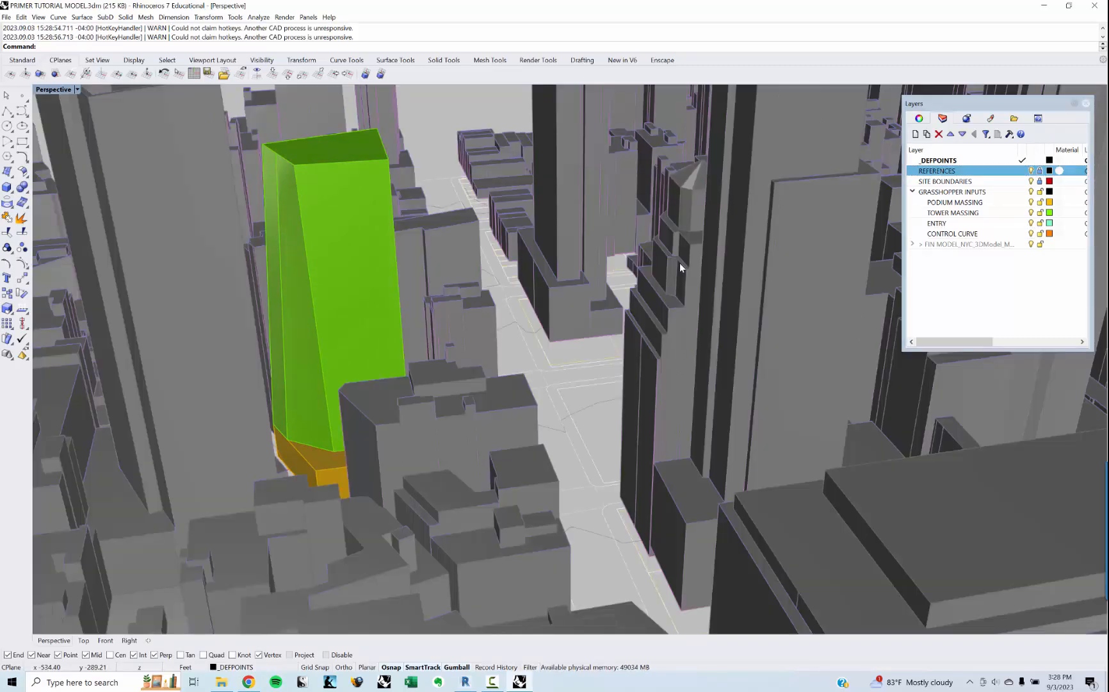
{"action": "type", "text": "TOP"}
{"action": "key", "text": "Return"}
{"action": "right_click_drag", "start_coordinate": [676, 386], "coordinate": [442, 228]}
{"action": "scroll", "coordinate": [495, 340], "scroll_direction": "up", "scroll_amount": 6}
{"action": "scroll", "coordinate": [494, 344], "scroll_direction": "up", "scroll_amount": 2}
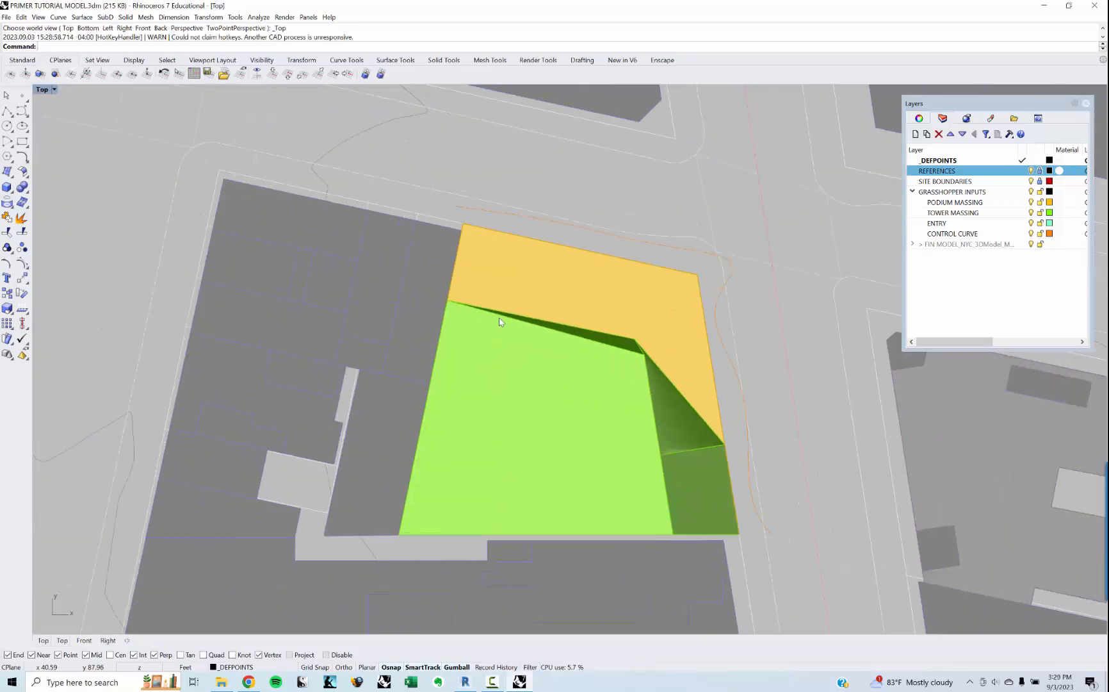
- Check the tower massing's corner and edge against the origin in Wireframe display with a trial polyline from 0, using Ortho, and cancel it
{"action": "left_click", "coordinate": [54, 90]}
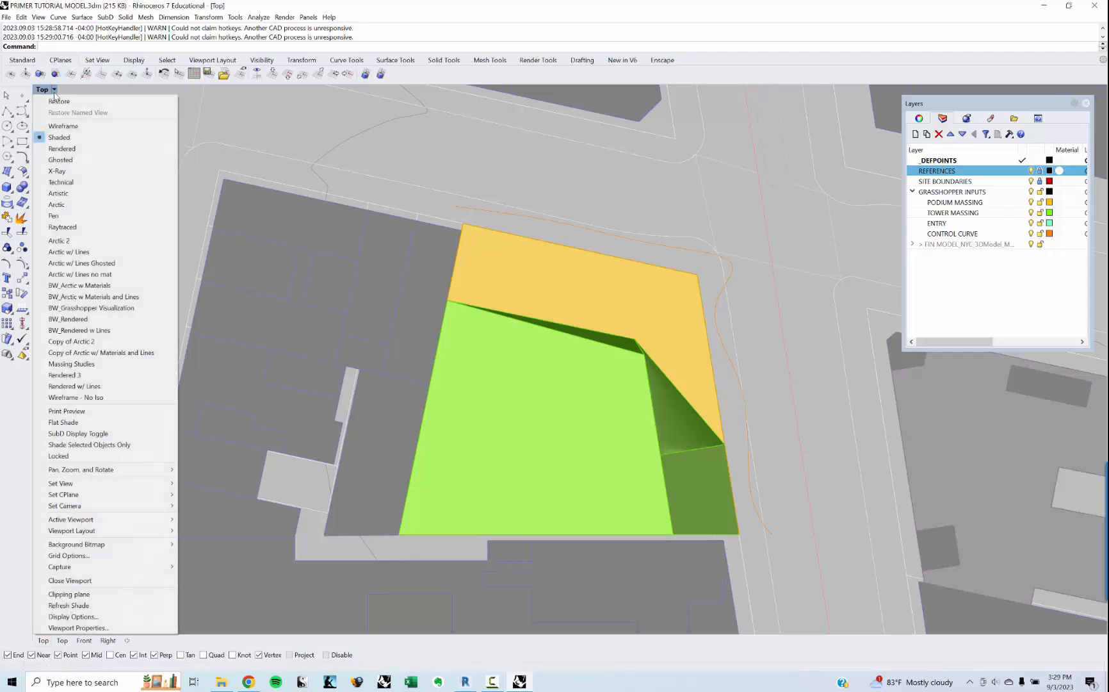
{"action": "left_click", "coordinate": [71, 125]}
{"action": "scroll", "coordinate": [369, 388], "scroll_direction": "up", "scroll_amount": 4}
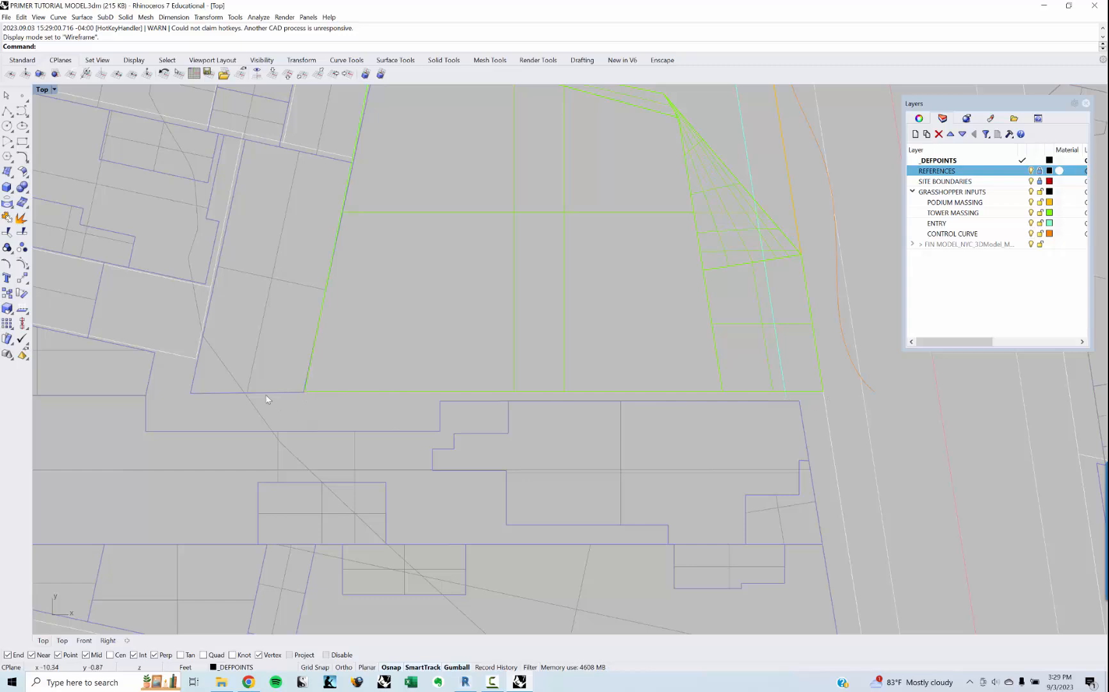
{"action": "type", "text": "L"}
{"action": "key", "text": "Return"}
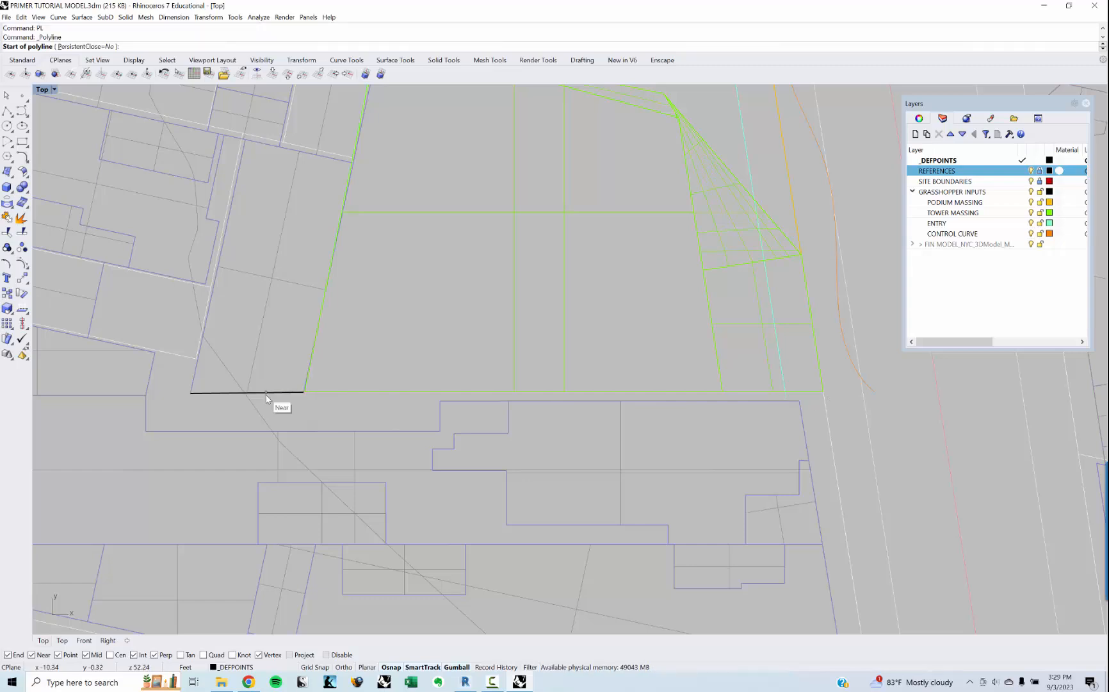
{"action": "type", "text": "0"}
{"action": "key", "text": "Return"}
{"action": "scroll", "coordinate": [374, 334], "scroll_direction": "up", "scroll_amount": 3}
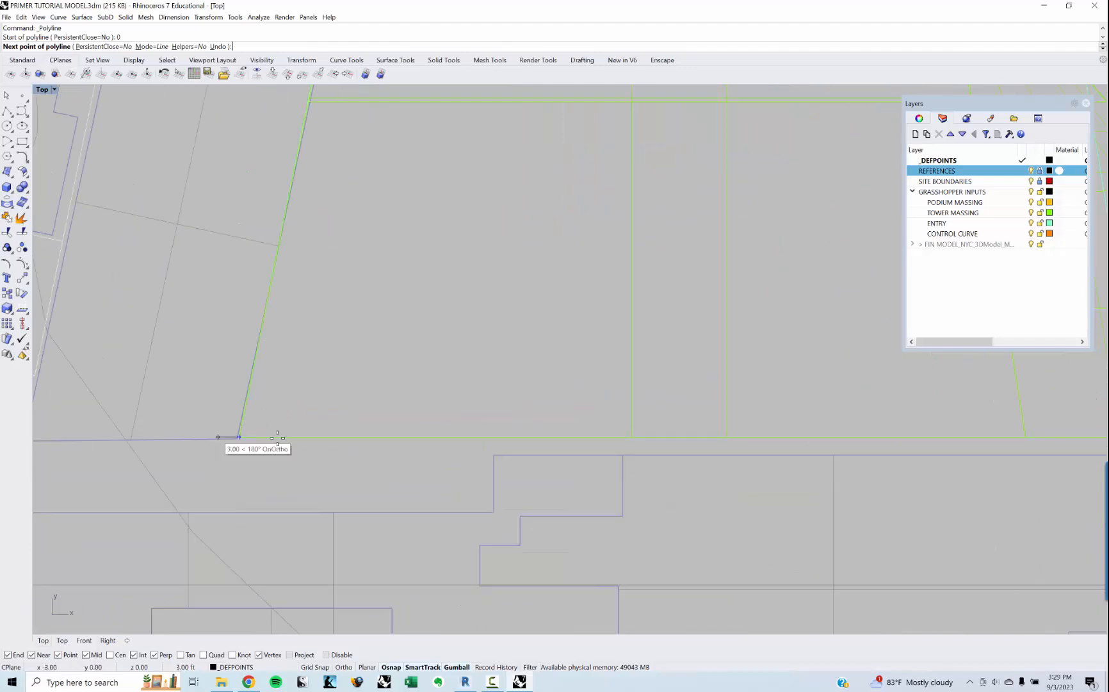
{"action": "scroll", "coordinate": [372, 385], "scroll_direction": "down", "scroll_amount": 5}
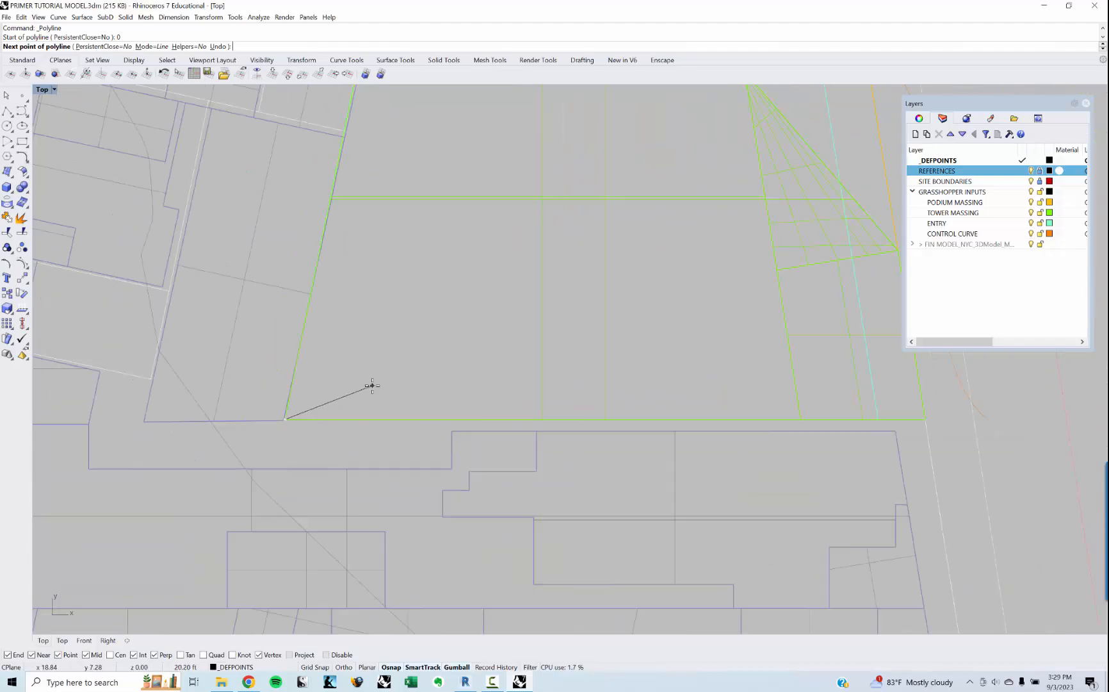
{"action": "key", "text": "F8"}
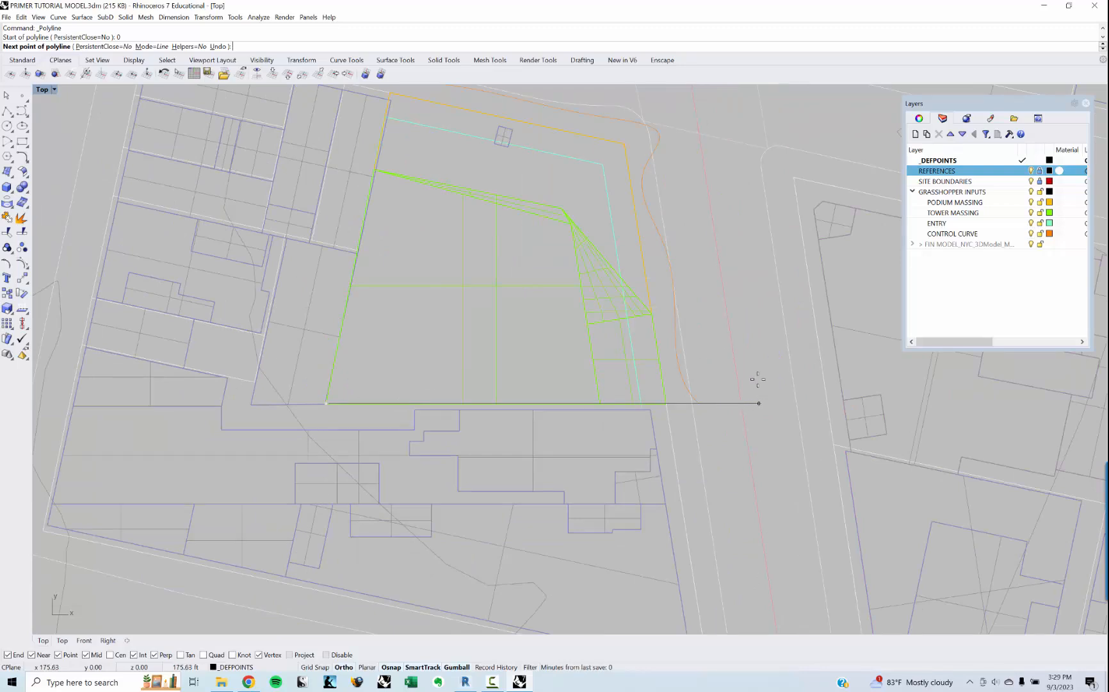
{"action": "key", "text": "F8"}
{"action": "key", "text": "Escape"}
- Return to the Perspective view in Shaded display and inspect the tower and podium within the city context
{"action": "middle_click", "coordinate": [508, 305]}
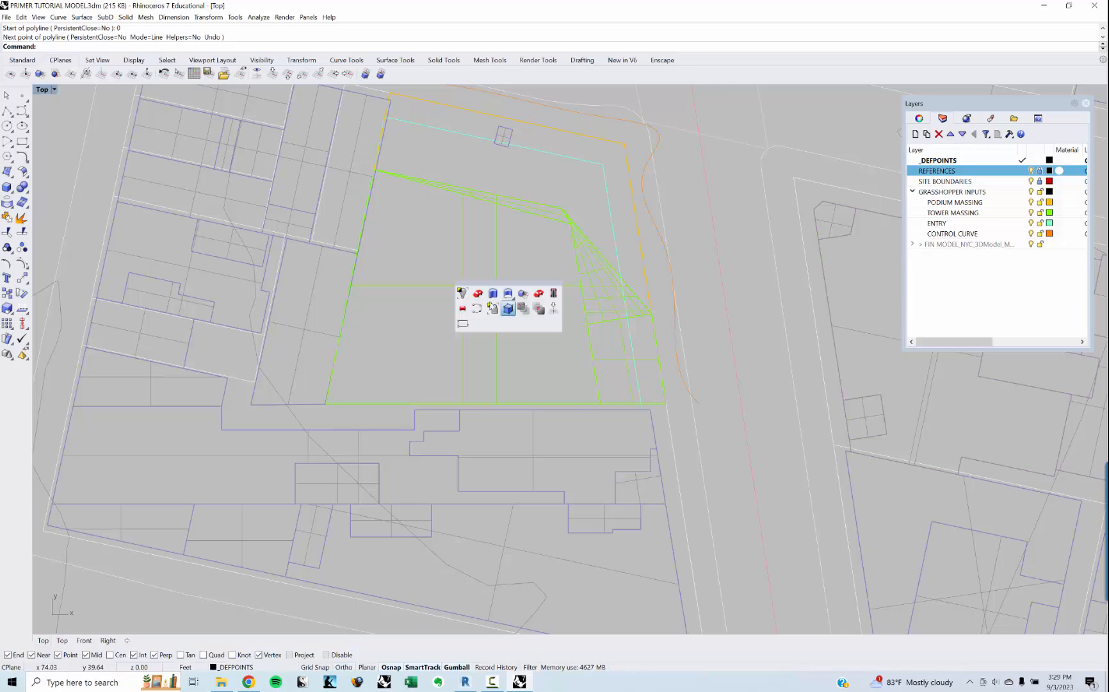
{"action": "left_click", "coordinate": [479, 295]}
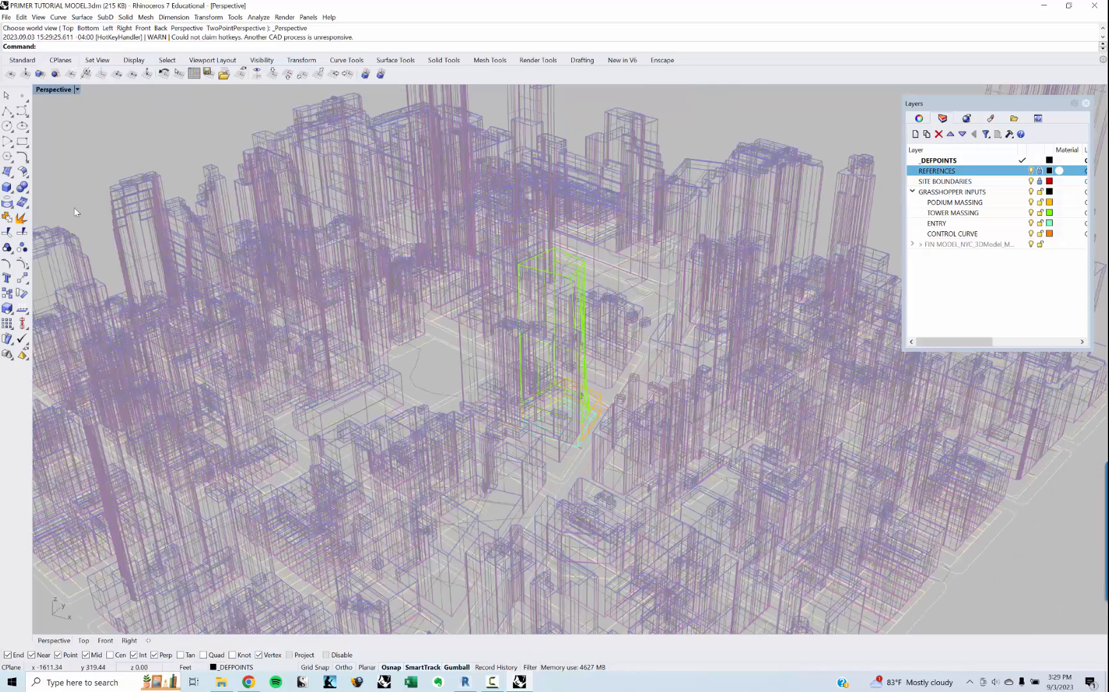
{"action": "left_click", "coordinate": [77, 89]}
{"action": "left_click", "coordinate": [59, 137]}
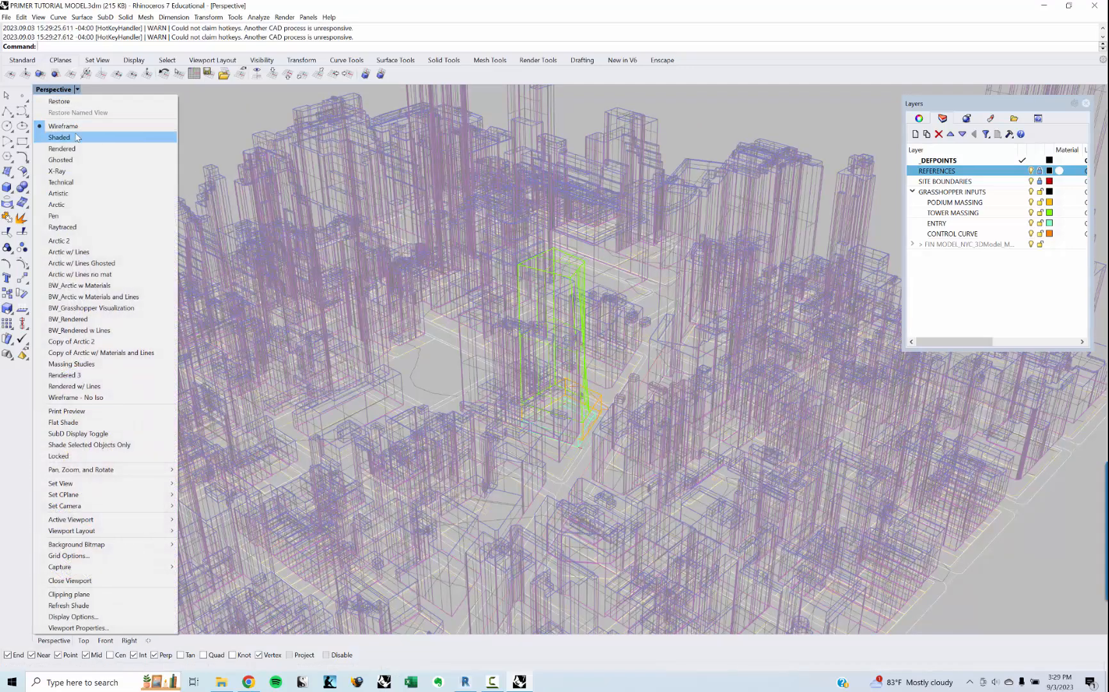
{"action": "scroll", "coordinate": [614, 360], "scroll_direction": "up", "scroll_amount": 8}
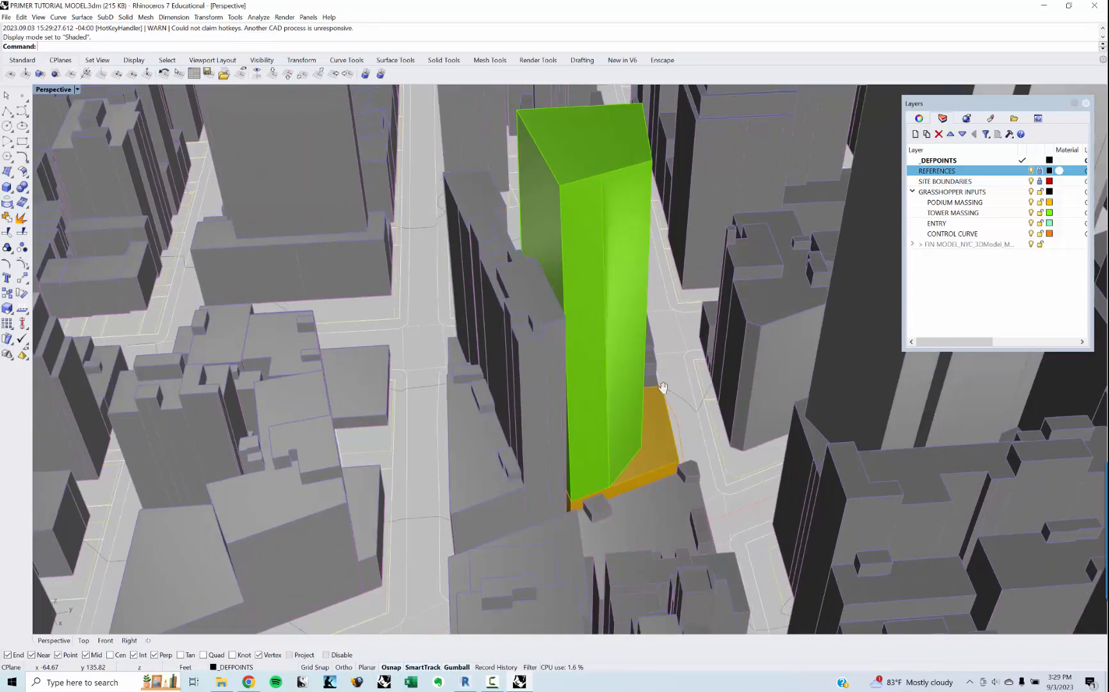
{"action": "right_click_drag", "start_coordinate": [615, 360], "coordinate": [488, 352]}
- Turn the GRASSHOPPER INPUTS layer off and back on, and hide the REFERENCES layer
{"action": "left_click", "coordinate": [960, 193]}
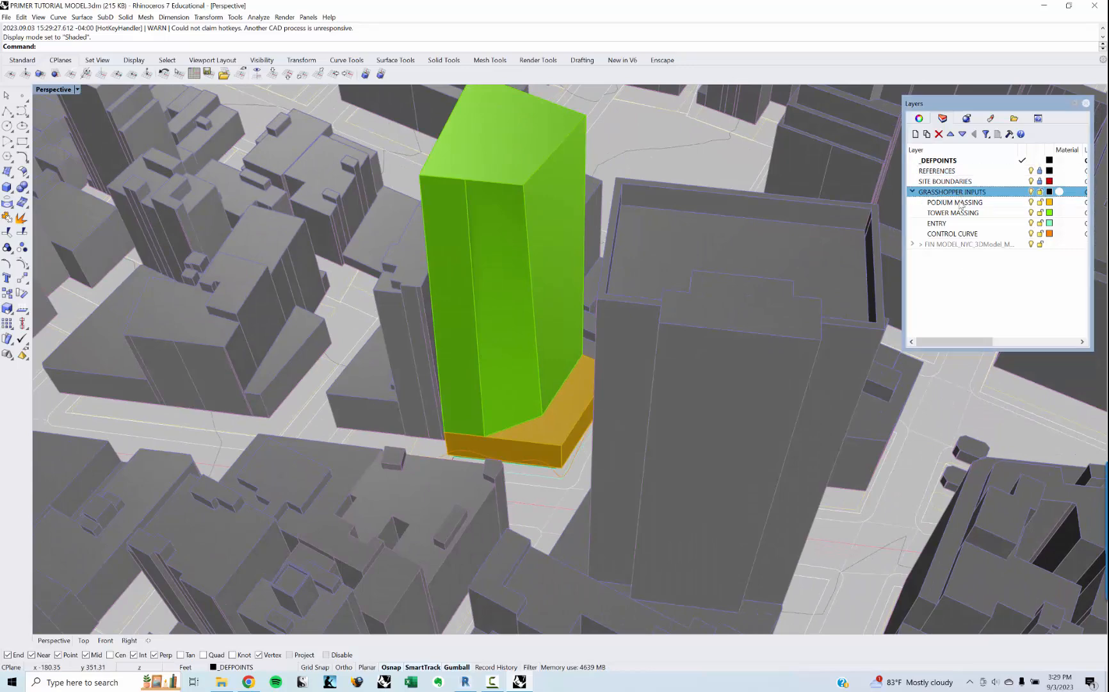
{"action": "left_click", "coordinate": [1031, 192]}
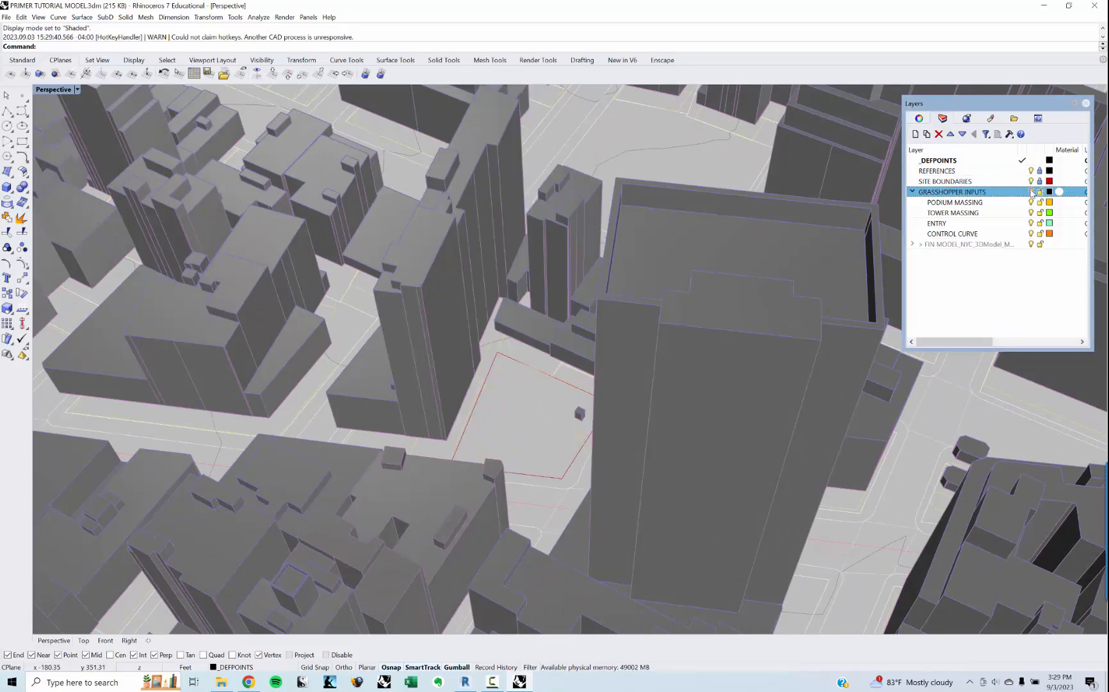
{"action": "left_click", "coordinate": [1031, 191]}
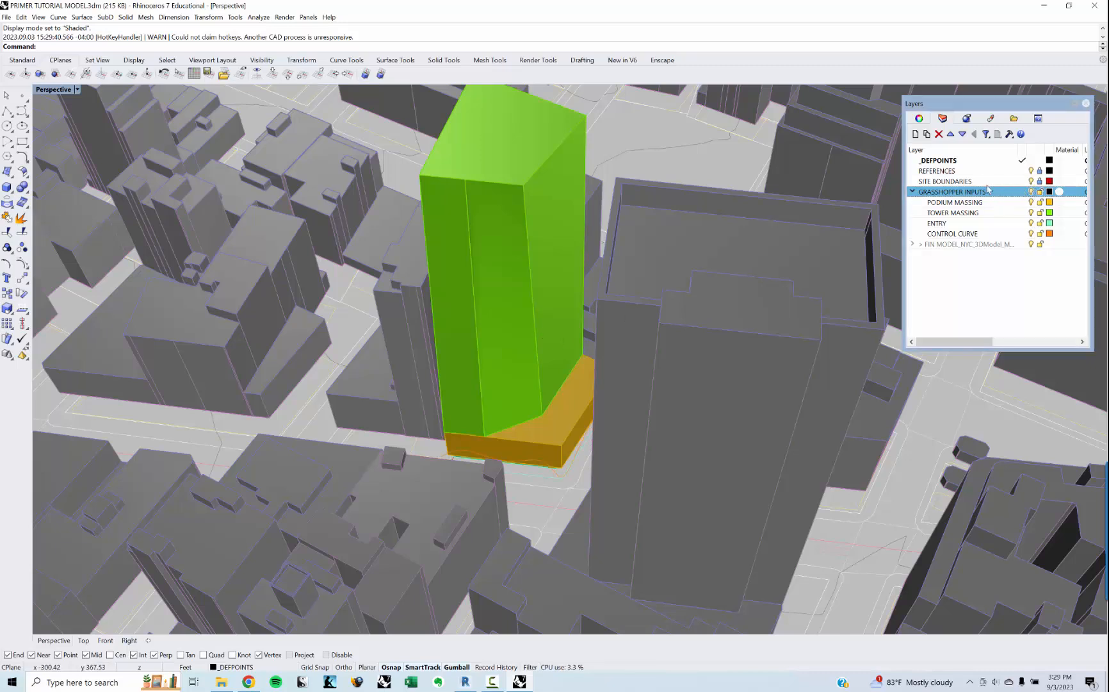
{"action": "left_click", "coordinate": [1031, 170]}
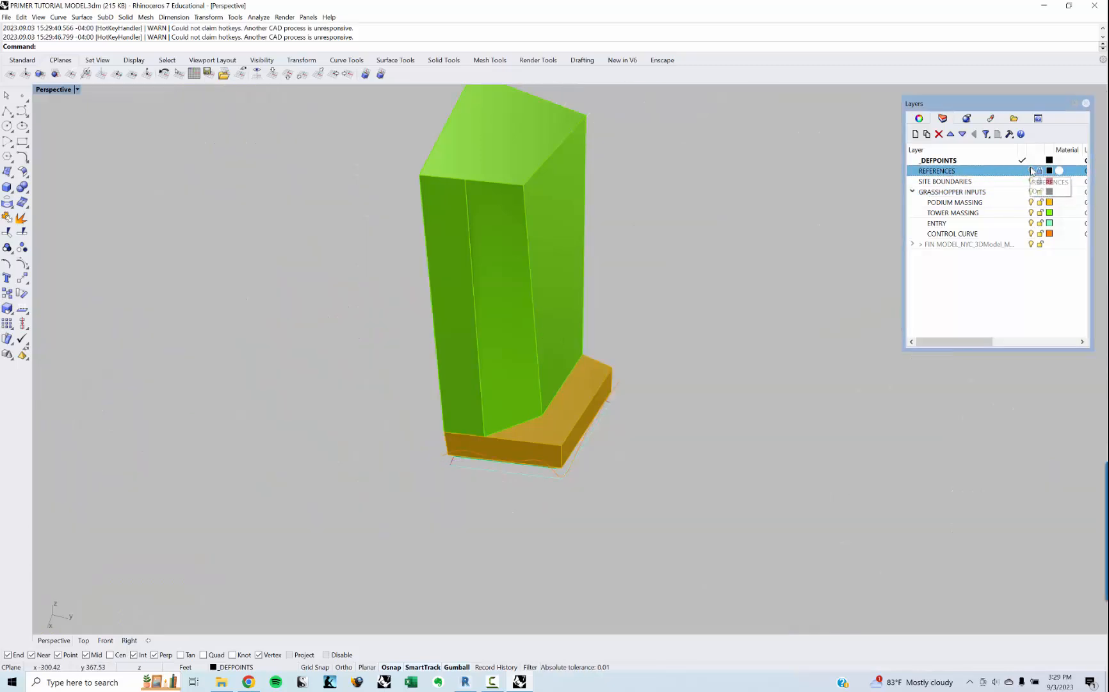
- Turn on the REFERENCES layer and inspect the tower massing against the adjacent building and surrounding city context
{"action": "right_click_drag", "start_coordinate": [579, 239], "coordinate": [563, 365]}
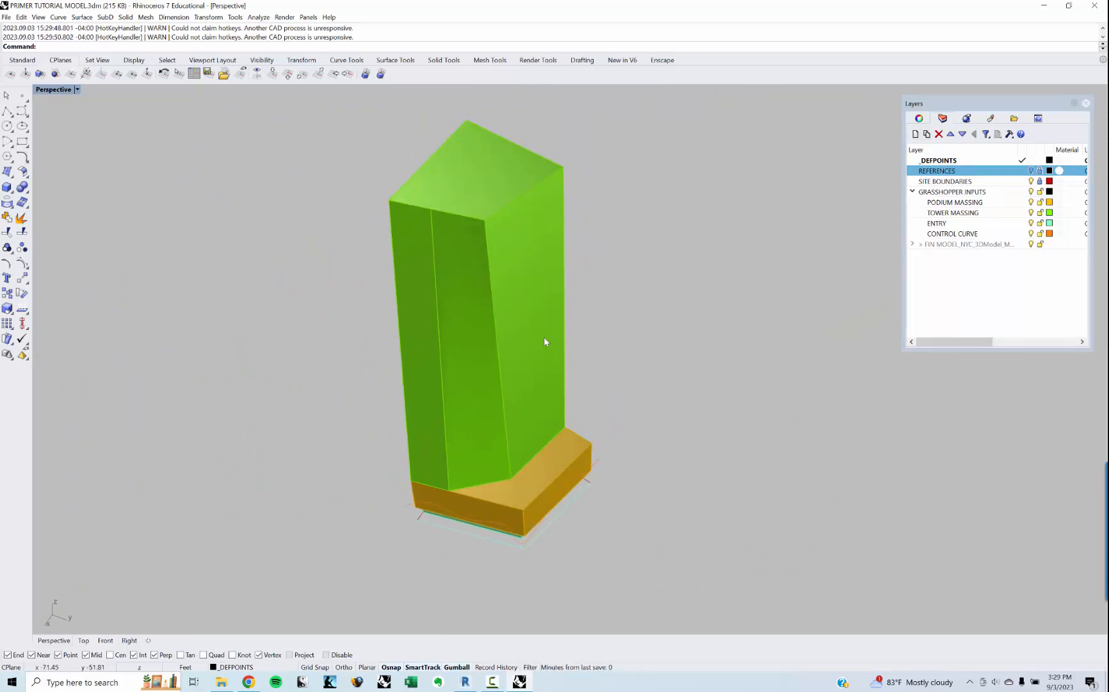
{"action": "left_click", "coordinate": [1031, 171]}
{"action": "right_click_drag", "start_coordinate": [349, 331], "coordinate": [447, 297]}
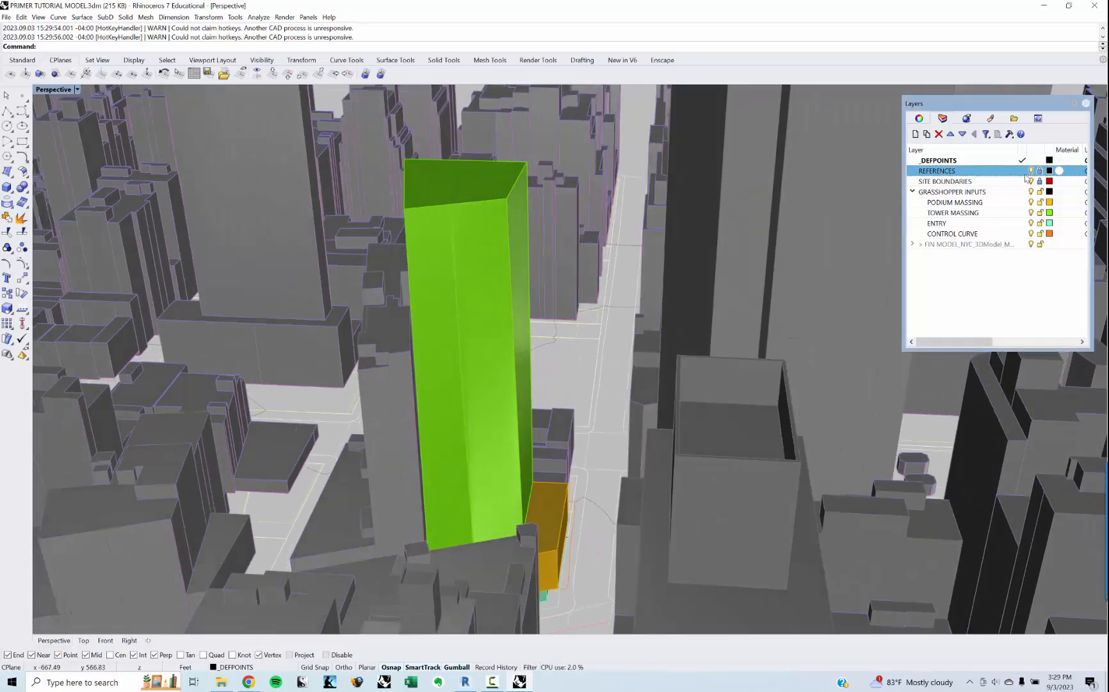
{"action": "left_click", "coordinate": [1030, 171]}
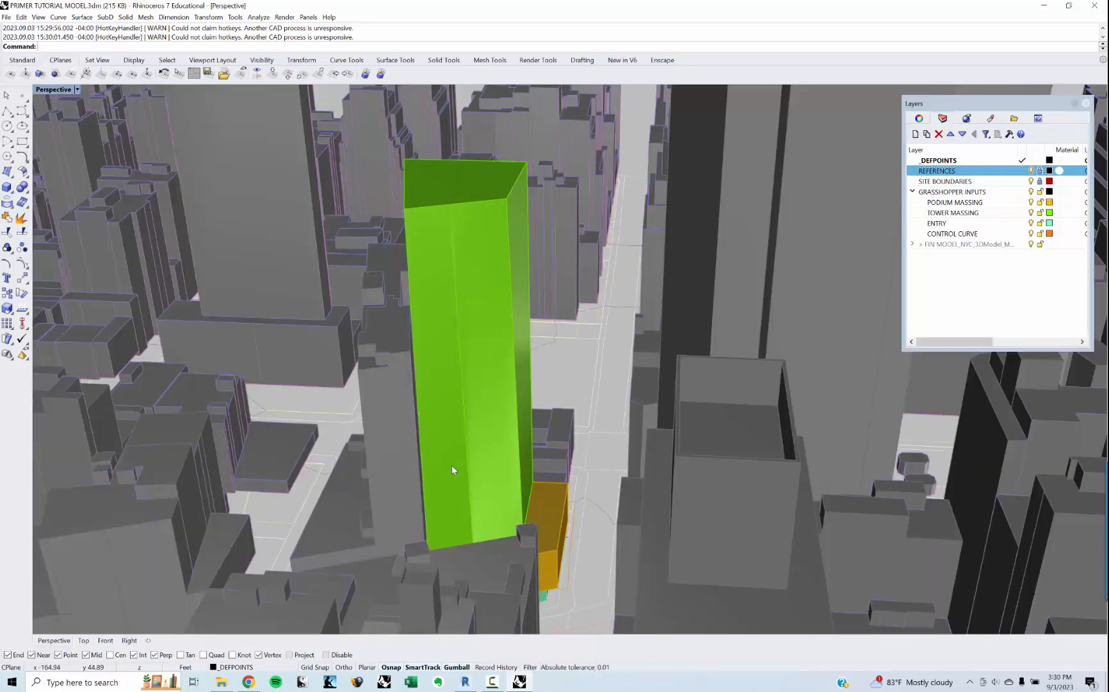
{"action": "right_click_drag", "start_coordinate": [482, 413], "coordinate": [483, 441]}
{"action": "scroll", "coordinate": [460, 511], "scroll_direction": "up", "scroll_amount": 5}
{"action": "scroll", "coordinate": [460, 511], "scroll_direction": "up", "scroll_amount": 3}
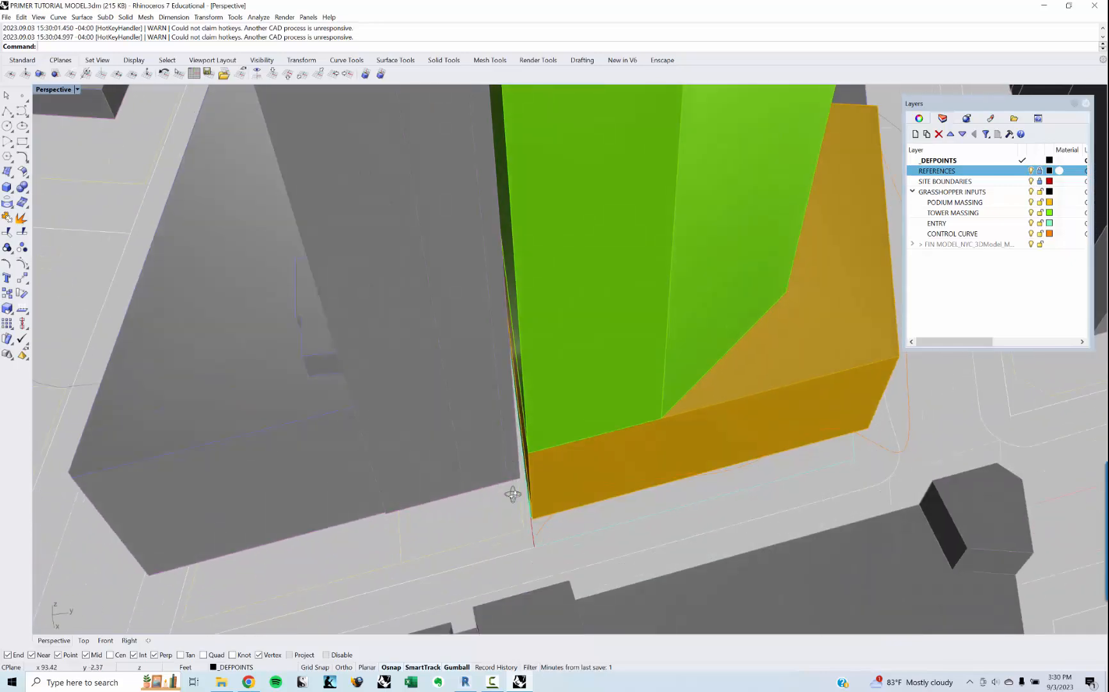
{"action": "scroll", "coordinate": [527, 473], "scroll_direction": "down", "scroll_amount": 8}
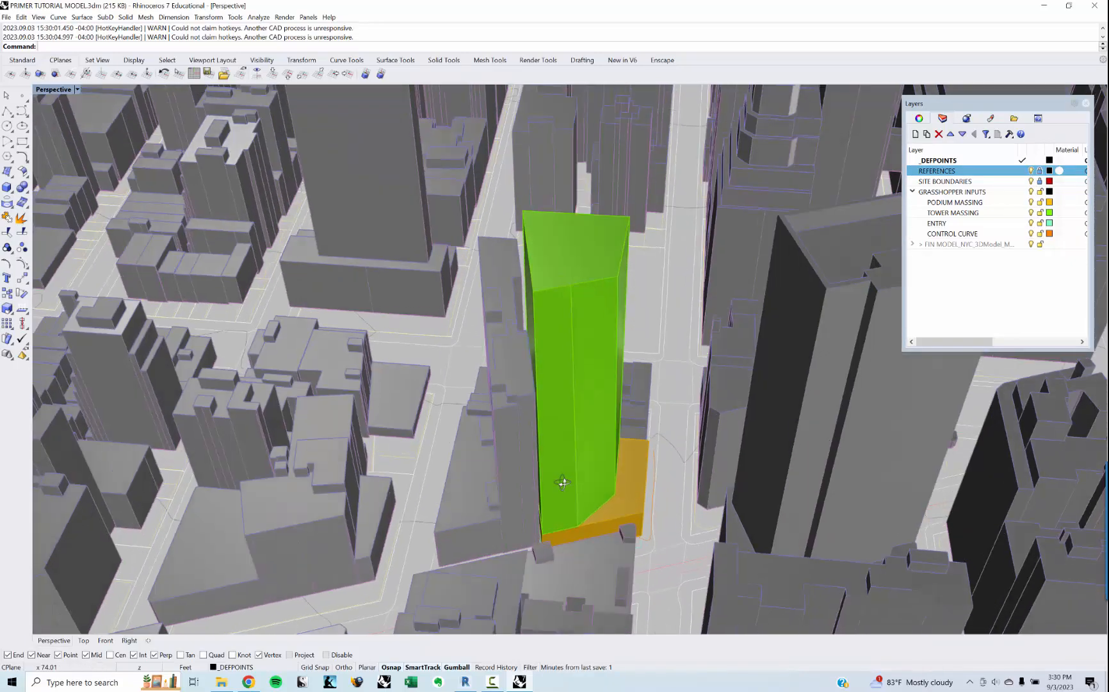
{"action": "right_click_drag", "start_coordinate": [561, 406], "coordinate": [593, 412]}
{"action": "right_click_drag", "start_coordinate": [639, 339], "coordinate": [607, 342]}
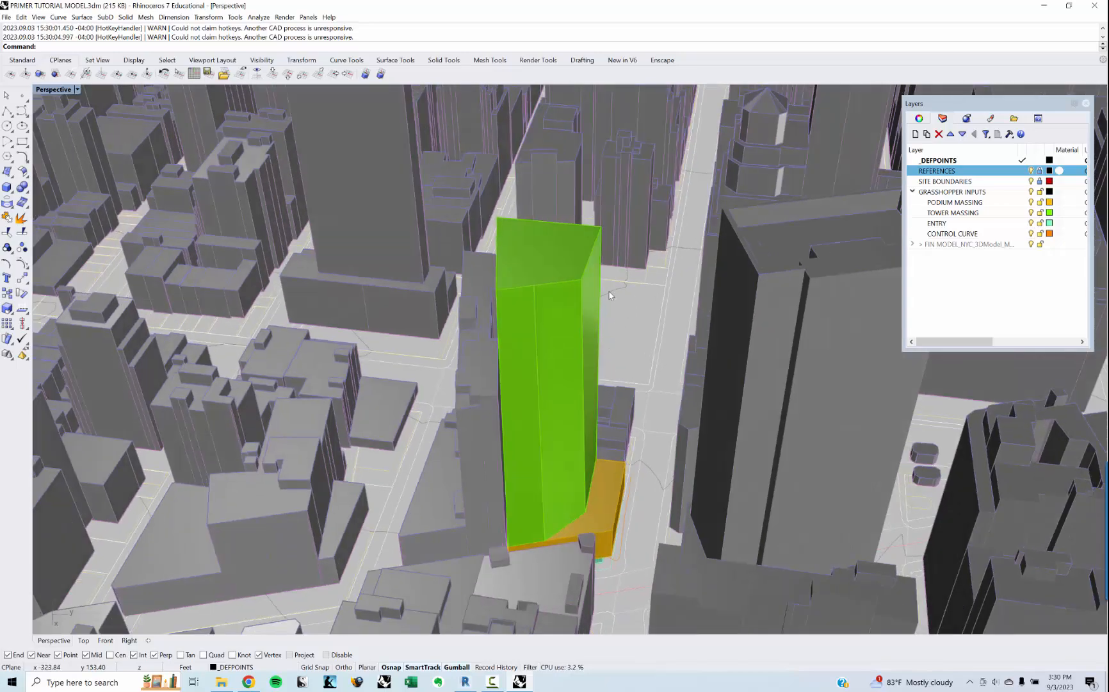
{"action": "right_click_drag", "start_coordinate": [552, 379], "coordinate": [563, 330]}
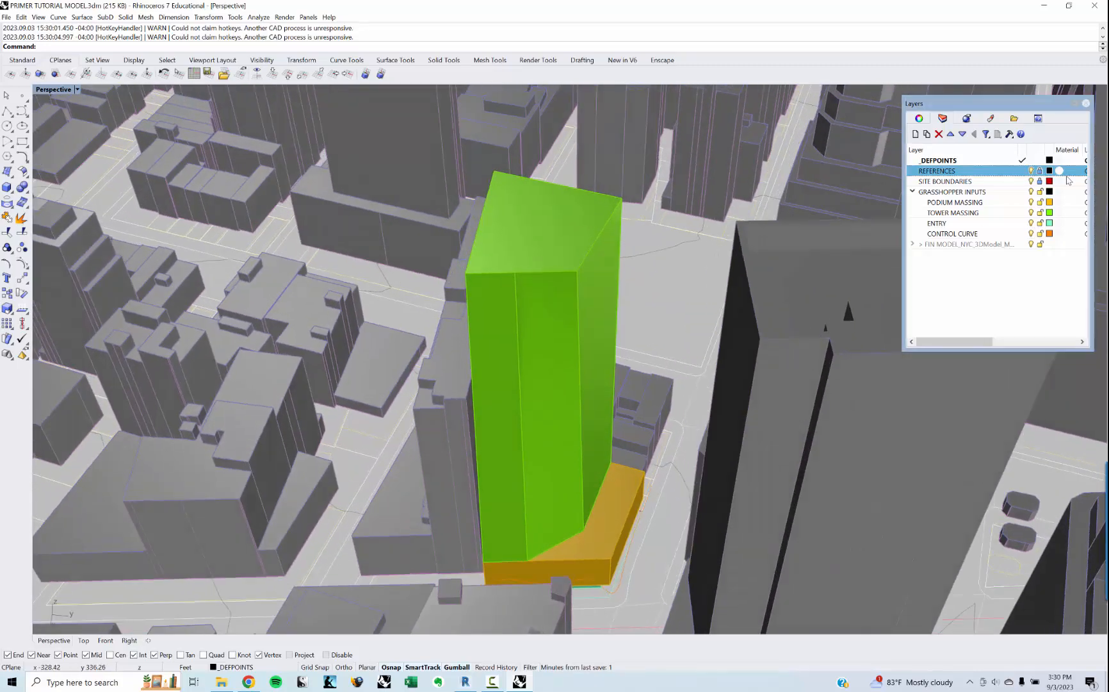
- Hide the REFERENCES layer and delete the orange control curve around the podium's base
{"action": "left_click", "coordinate": [1031, 171]}
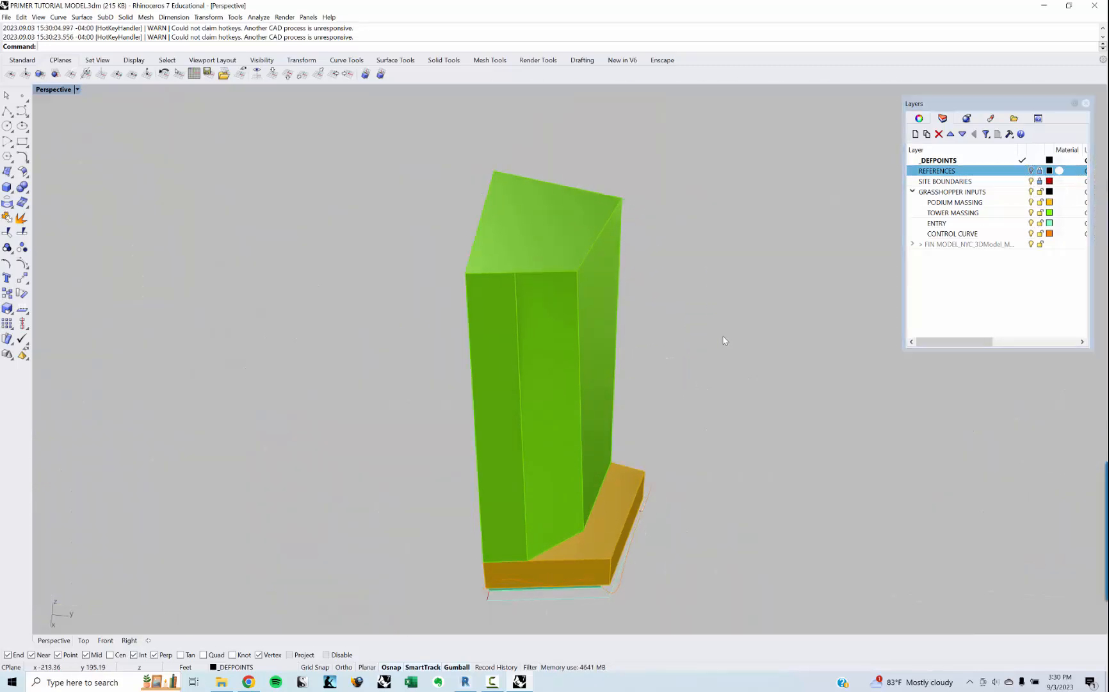
{"action": "right_click_drag", "start_coordinate": [423, 339], "coordinate": [446, 362], "text": "shift"}
{"action": "right_click_drag", "start_coordinate": [495, 432], "coordinate": [487, 329], "text": "shift"}
{"action": "scroll", "coordinate": [579, 474], "scroll_direction": "up", "scroll_amount": 5}
{"action": "left_click", "coordinate": [586, 464]}
{"action": "key", "text": "Delete"}
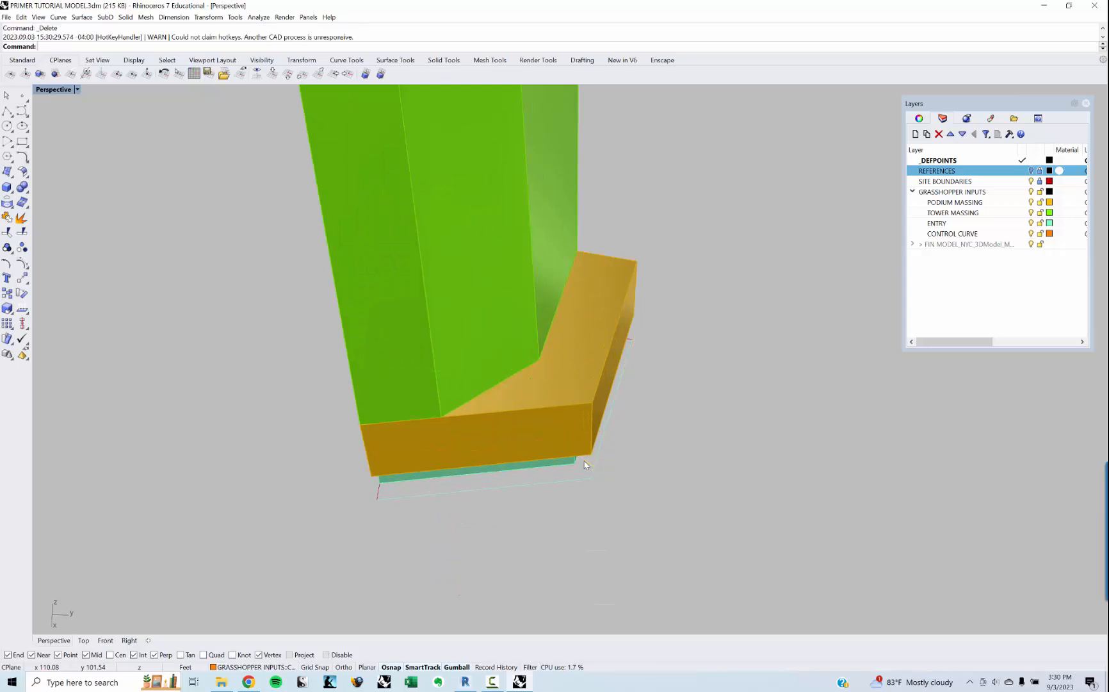
- Select the entry volume below the podium and measure its height along a vertical corner edge with Distance
{"action": "left_click", "coordinate": [583, 479]}
{"action": "key", "text": "Escape"}
{"action": "right_click_drag", "start_coordinate": [524, 462], "coordinate": [502, 558], "text": "shift"}
{"action": "scroll", "coordinate": [501, 558], "scroll_direction": "up", "scroll_amount": 2}
{"action": "scroll", "coordinate": [501, 557], "scroll_direction": "up", "scroll_amount": 1}
{"action": "left_click", "coordinate": [557, 537]}
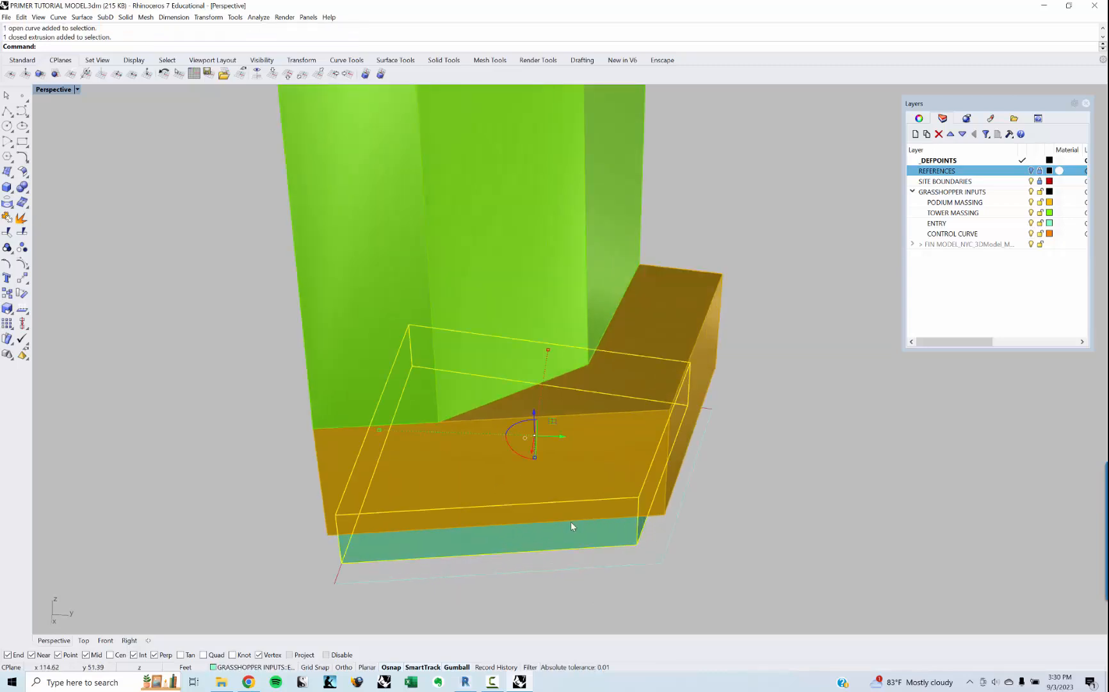
{"action": "right_click_drag", "start_coordinate": [578, 446], "coordinate": [455, 503], "text": "shift"}
{"action": "scroll", "coordinate": [455, 503], "scroll_direction": "up", "scroll_amount": 3}
{"action": "type", "text": "Distance"}
{"action": "key", "text": "Return"}
{"action": "left_click", "coordinate": [358, 546]}
{"action": "left_click", "coordinate": [353, 466]}
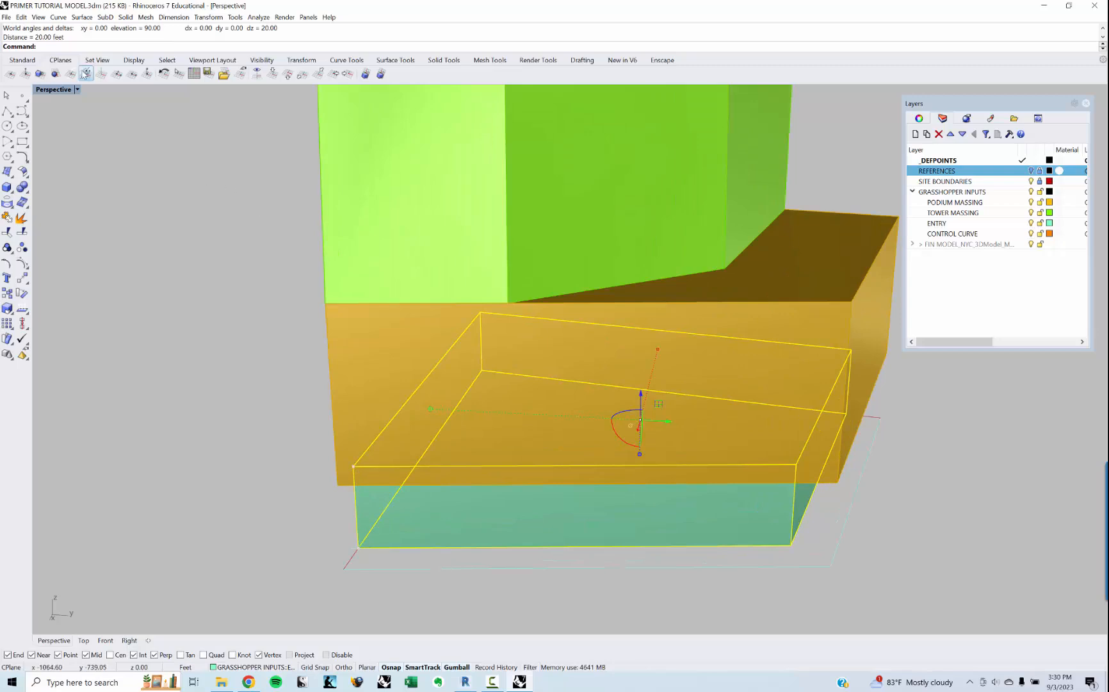
- Measure the podium massing's height along its front corner edge with Distance
{"action": "left_click", "coordinate": [341, 480]}
{"action": "type", "text": "di"}
{"action": "key", "text": "Return"}
{"action": "left_click", "coordinate": [337, 485]}
{"action": "left_click", "coordinate": [329, 301]}
{"action": "right_click_drag", "start_coordinate": [361, 370], "coordinate": [410, 513]}
{"action": "key", "text": "Escape"}
- Measure the tower massing from its roof corner down to the top of the podium with Distance
{"action": "left_click", "coordinate": [360, 496]}
{"action": "scroll", "coordinate": [375, 477], "scroll_direction": "down", "scroll_amount": 5}
{"action": "right_click_drag", "start_coordinate": [419, 269], "coordinate": [426, 538], "text": "shift"}
{"action": "left_click", "coordinate": [364, 187]}
{"action": "type", "text": "di"}
{"action": "key", "text": "Return"}
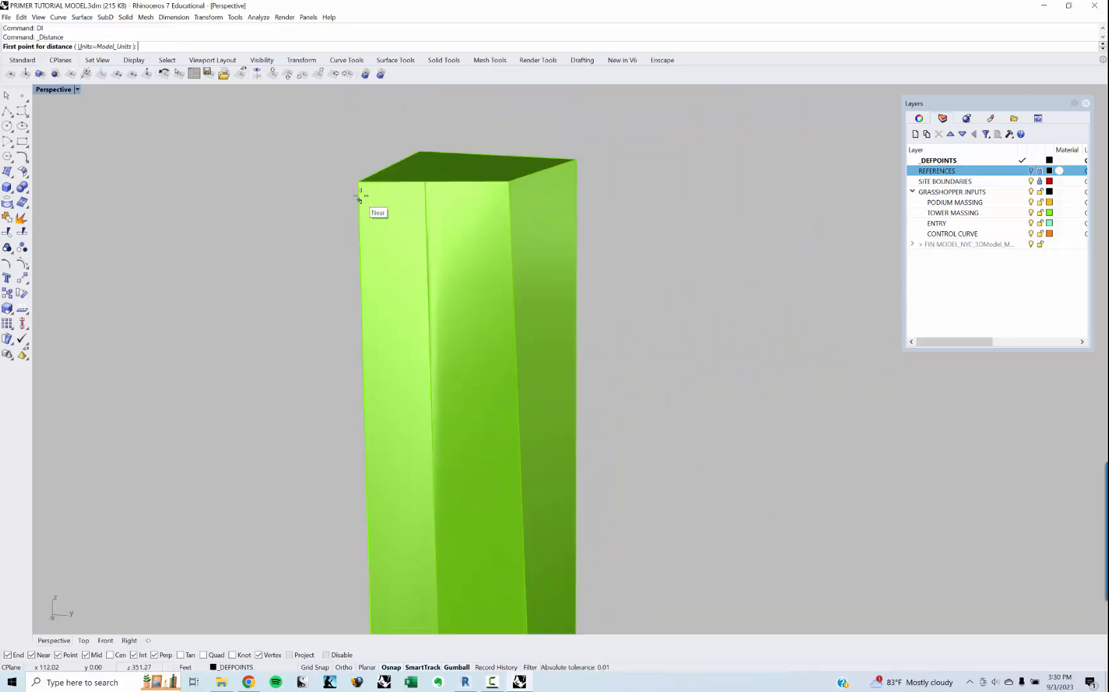
{"action": "left_click", "coordinate": [357, 183]}
{"action": "scroll", "coordinate": [347, 221], "scroll_direction": "down", "scroll_amount": 4}
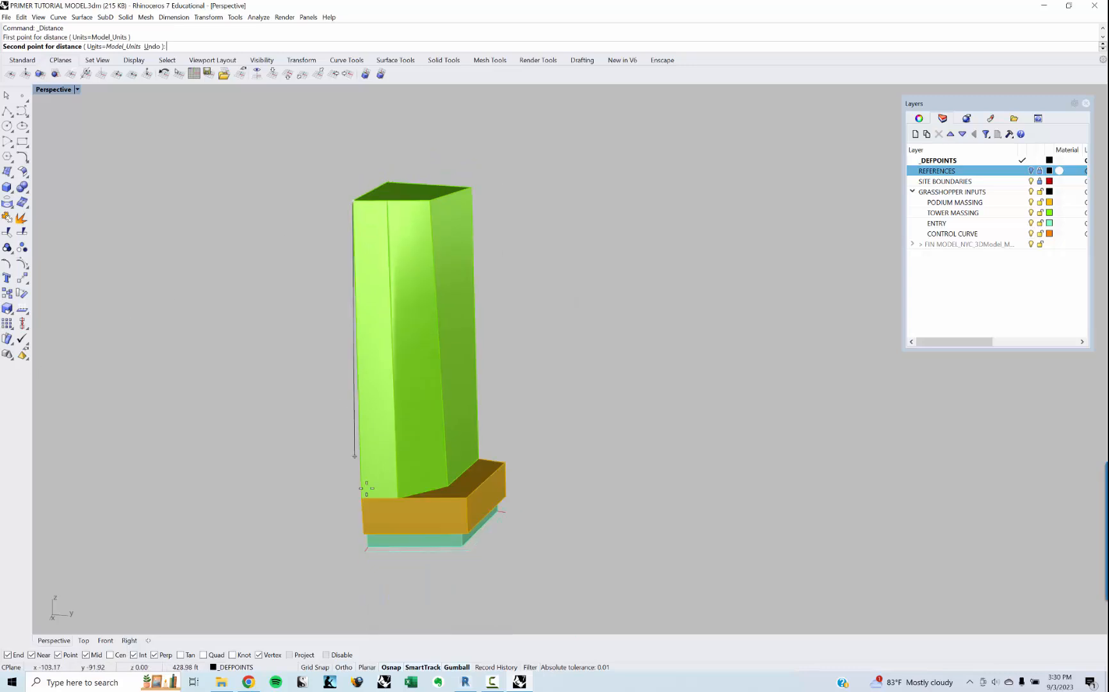
{"action": "left_click", "coordinate": [363, 497]}
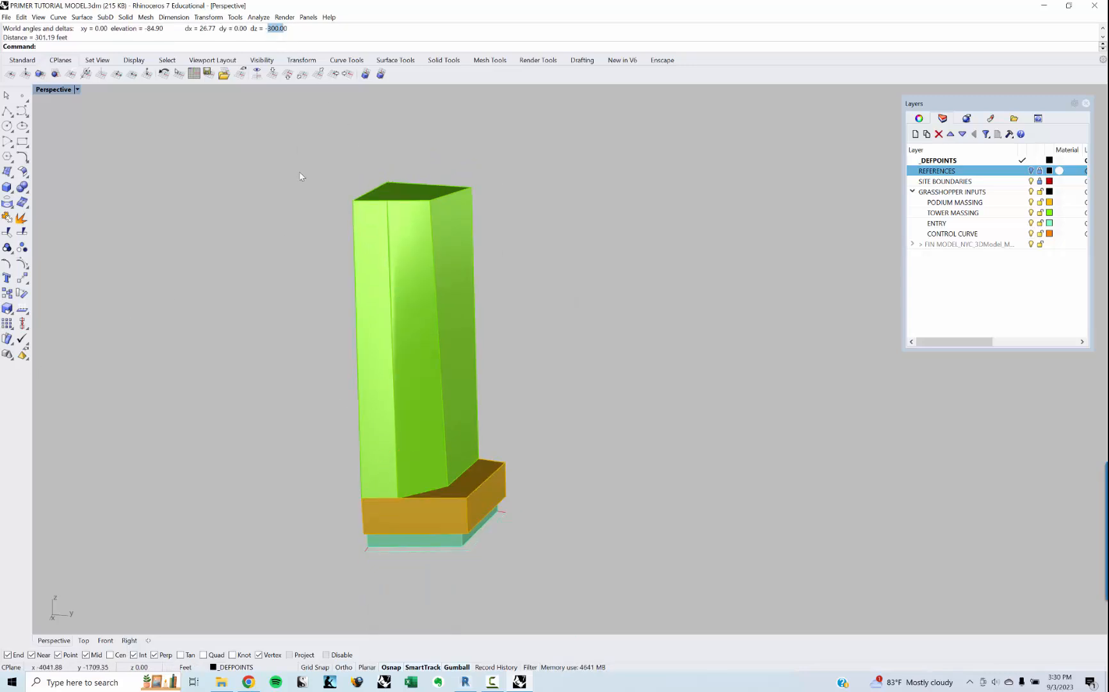
- Examine the stacked tower, podium and entry massing from several sides, including the entry's setback beneath the podium
{"action": "right_click_drag", "start_coordinate": [372, 376], "coordinate": [378, 391]}
{"action": "scroll", "coordinate": [428, 510], "scroll_direction": "up", "scroll_amount": 3}
{"action": "scroll", "coordinate": [431, 507], "scroll_direction": "down", "scroll_amount": 3}
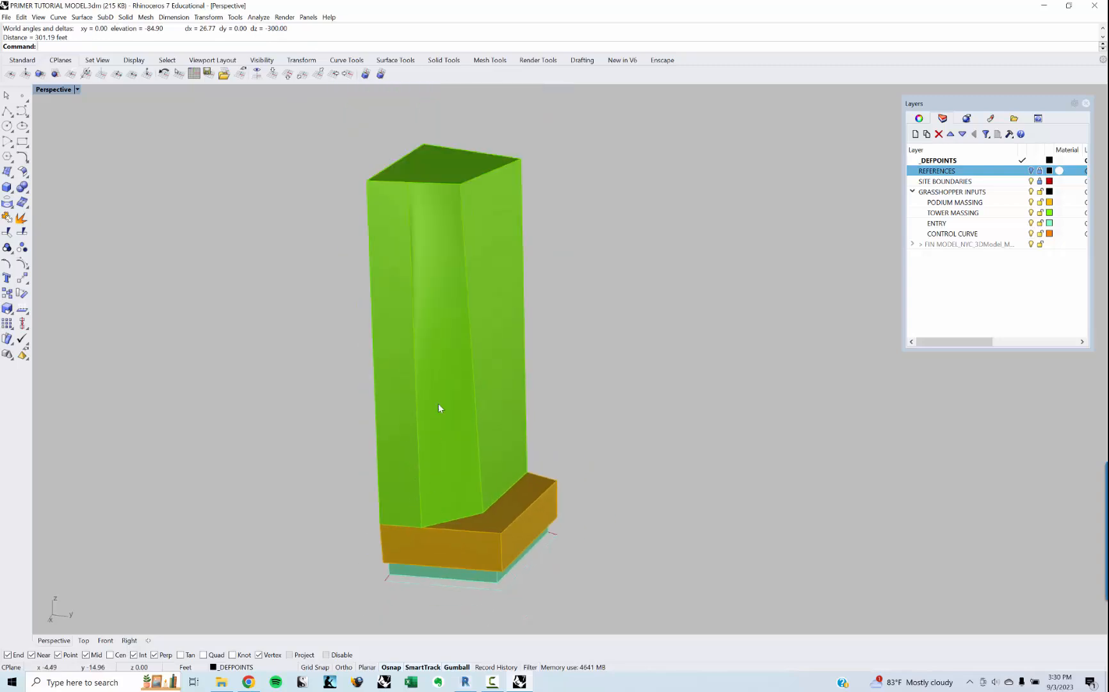
{"action": "right_click_drag", "start_coordinate": [491, 262], "coordinate": [459, 251]}
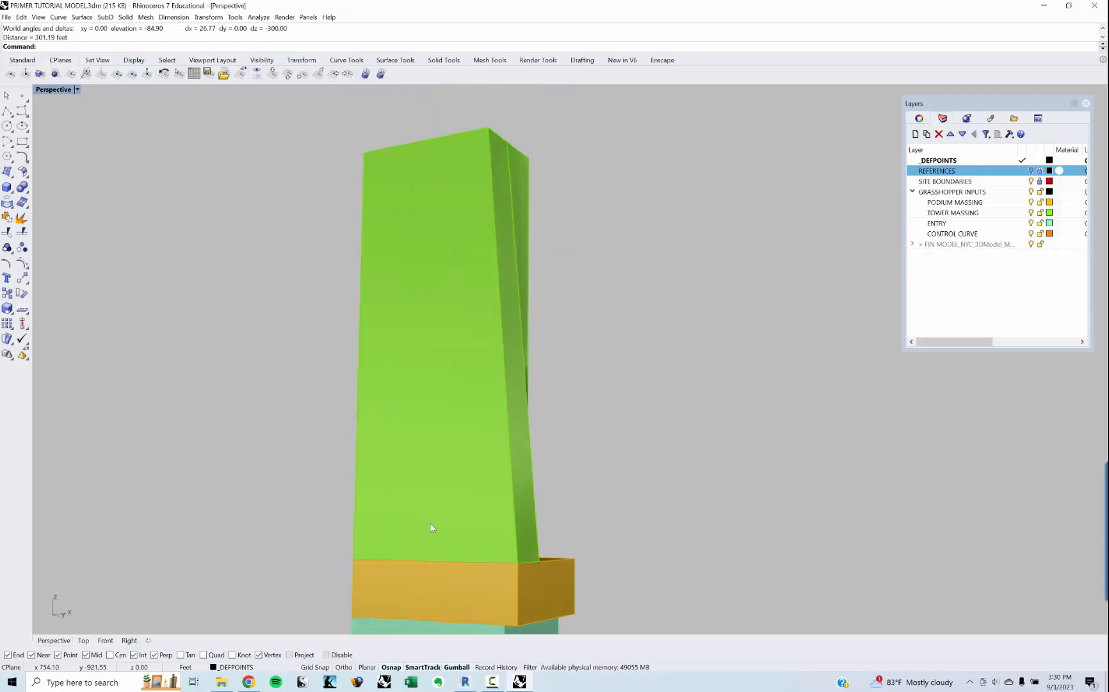
{"action": "scroll", "coordinate": [434, 515], "scroll_direction": "down", "scroll_amount": 3}
{"action": "right_click_drag", "start_coordinate": [435, 515], "coordinate": [403, 414]}
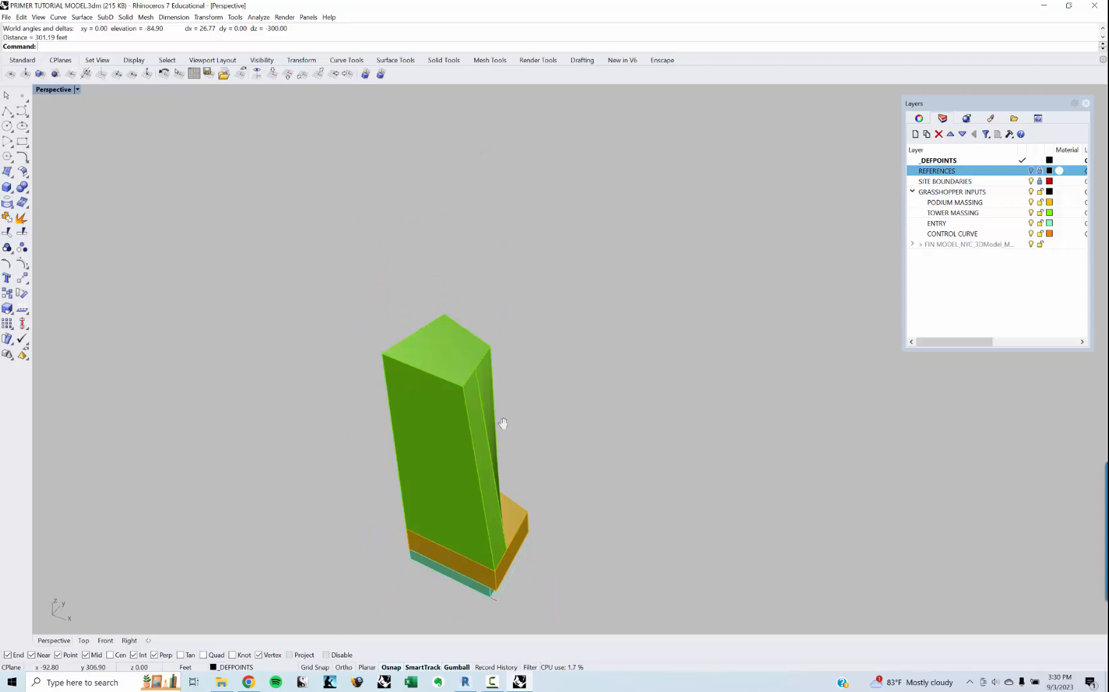
{"action": "right_click_drag", "start_coordinate": [491, 410], "coordinate": [461, 444]}
{"action": "scroll", "coordinate": [458, 521], "scroll_direction": "up", "scroll_amount": 4}
{"action": "right_click_drag", "start_coordinate": [548, 520], "coordinate": [527, 407]}
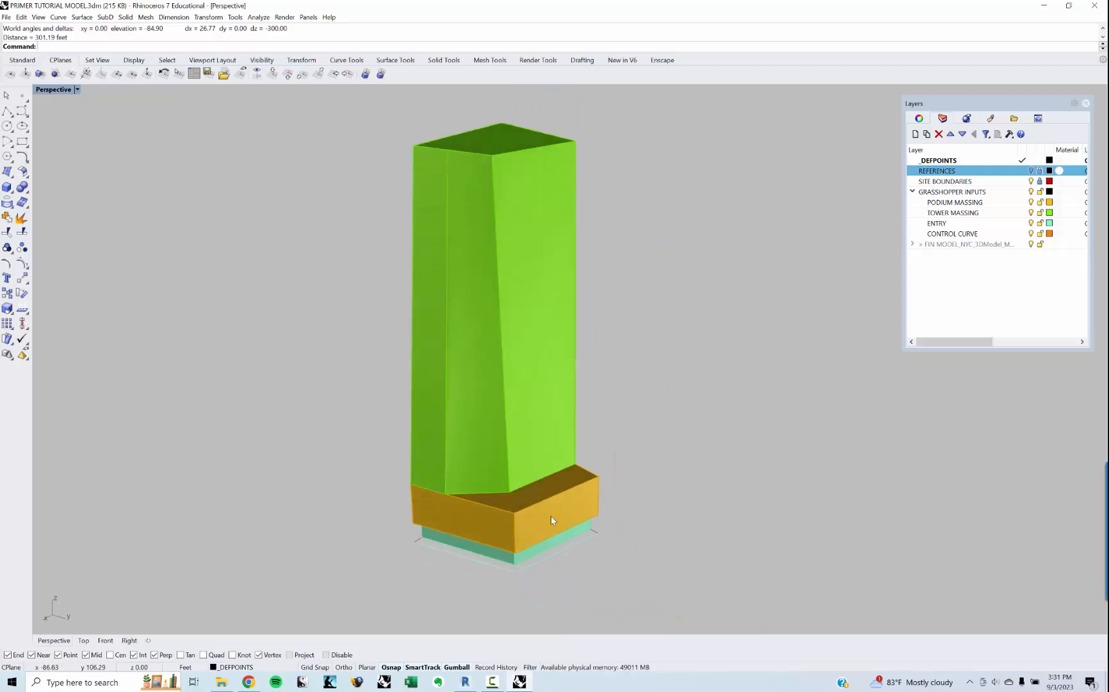
{"action": "scroll", "coordinate": [446, 531], "scroll_direction": "up", "scroll_amount": 5}
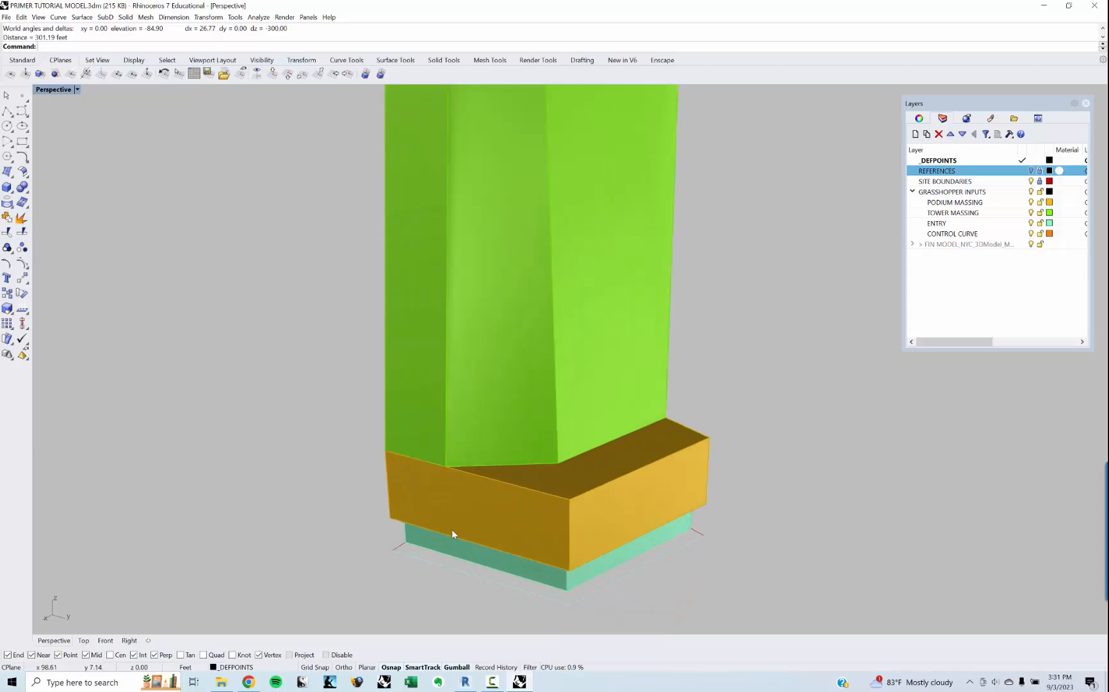
{"action": "right_click_drag", "start_coordinate": [689, 524], "coordinate": [430, 541]}
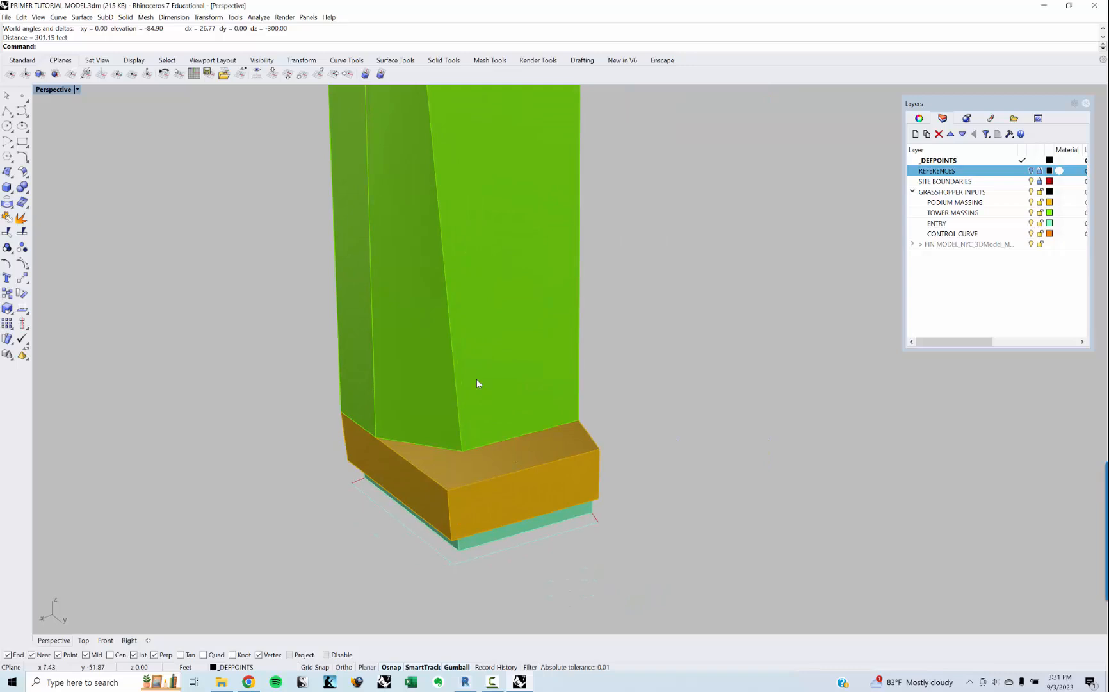
{"action": "scroll", "coordinate": [477, 383], "scroll_direction": "down", "scroll_amount": 5}
{"action": "mouse_move", "coordinate": [481, 418]}
{"action": "right_mouse_down"}
{"action": "mouse_move", "coordinate": [469, 461]}
{"action": "mouse_move", "coordinate": [495, 432]}
{"action": "right_mouse_up"}
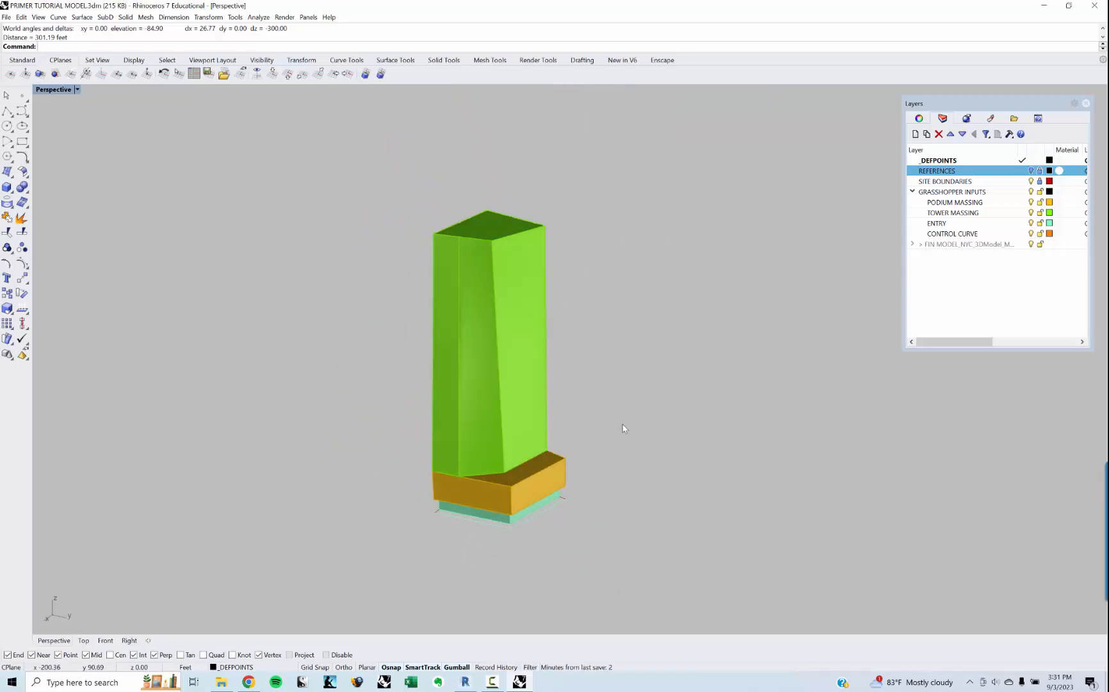
- Launch Grasshopper and reposition its window over the Rhino viewport
{"action": "type", "text": "Grass"}
{"action": "key", "text": "Return"}
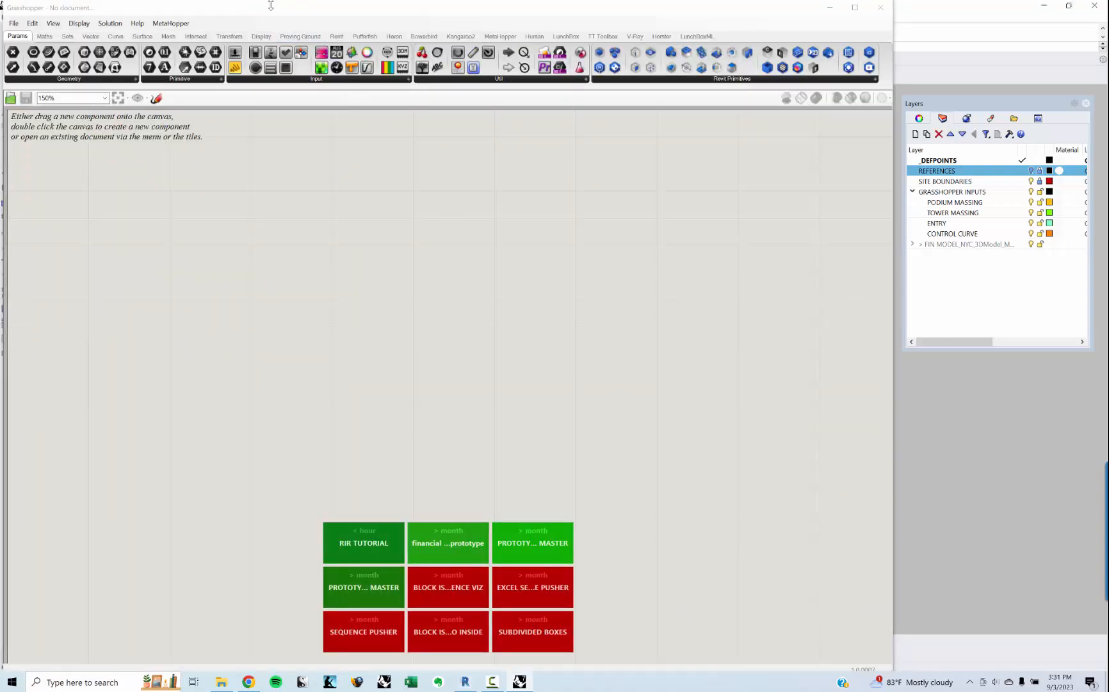
{"action": "mouse_move", "coordinate": [279, 7]}
{"action": "left_mouse_down"}
{"action": "mouse_move", "coordinate": [280, 42]}
{"action": "mouse_move", "coordinate": [293, 24]}
{"action": "left_mouse_up"}
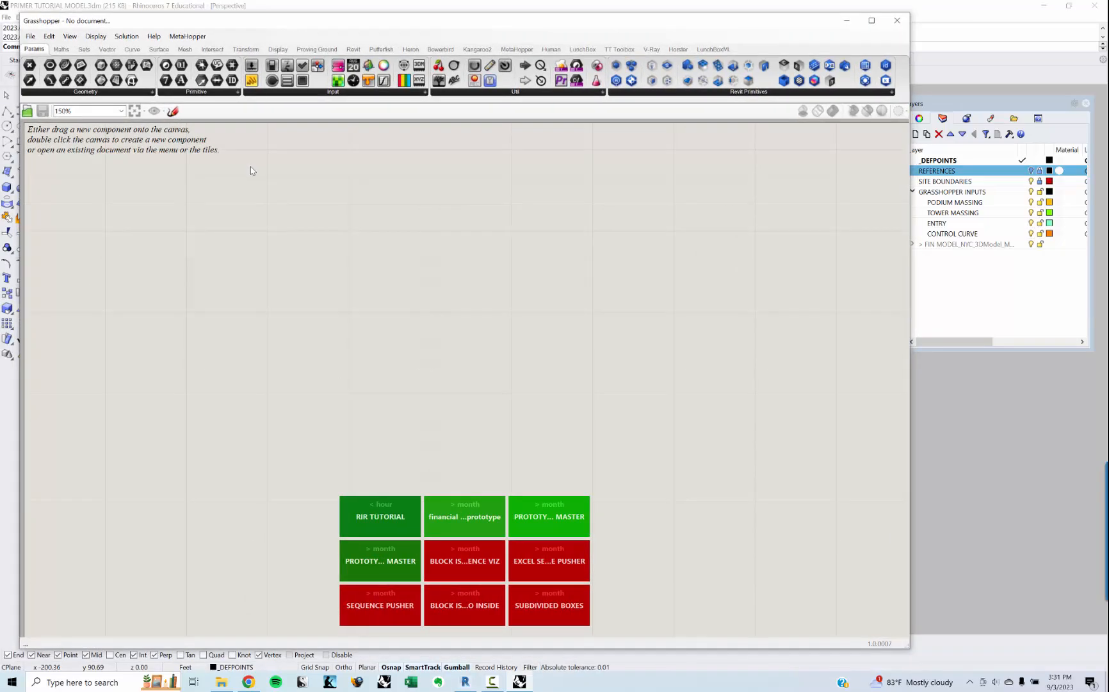